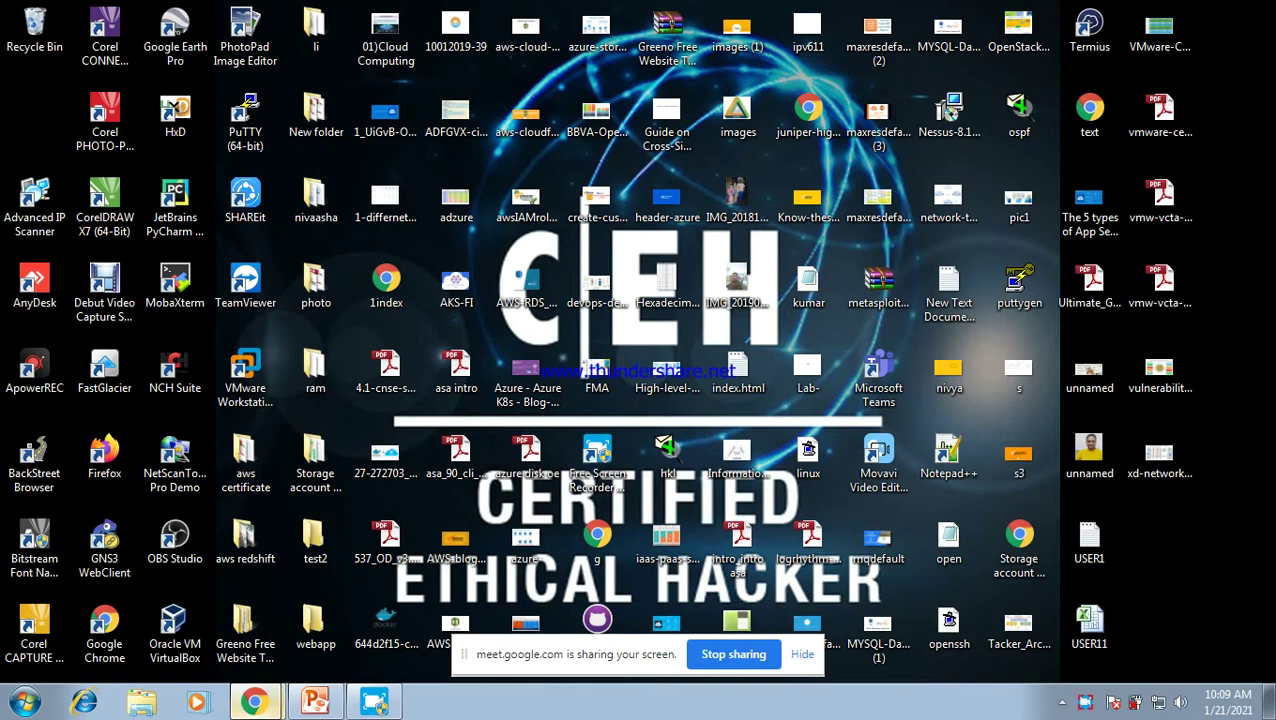
Switch to Chrome and search Google for "azure portal" in a new tab
click(255, 701)
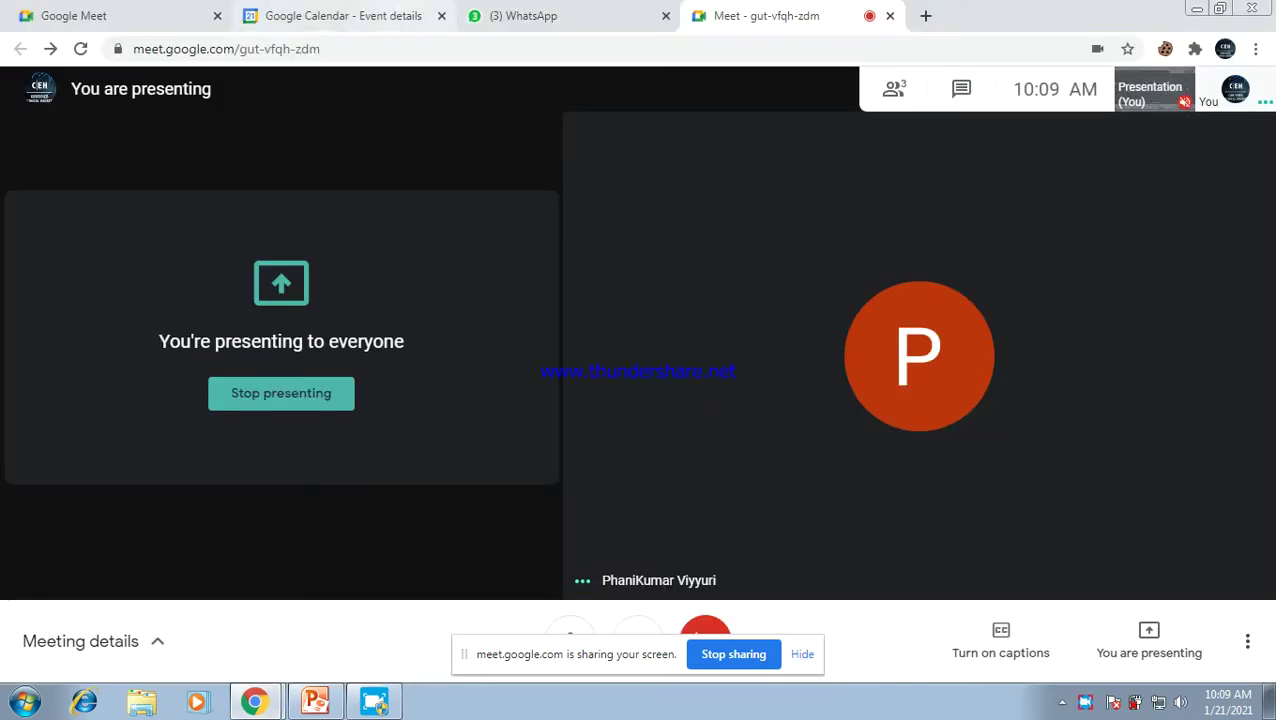
key(ctrl+t)
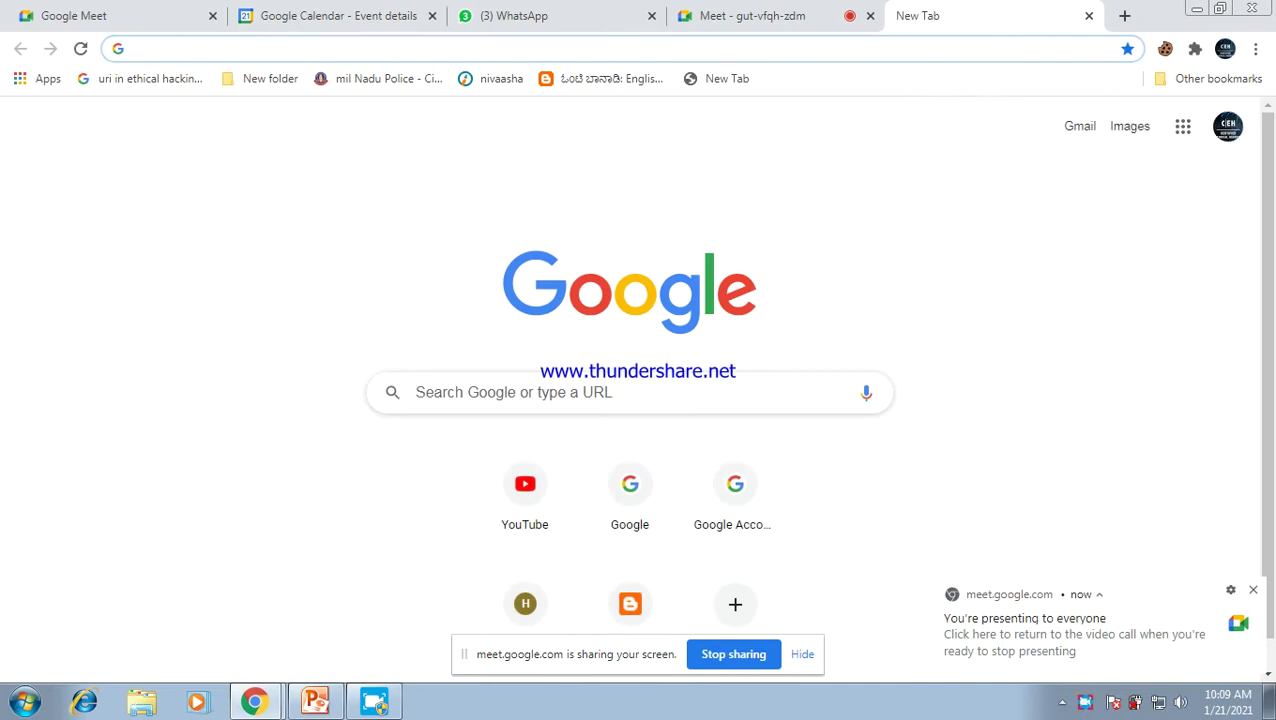
text(az)
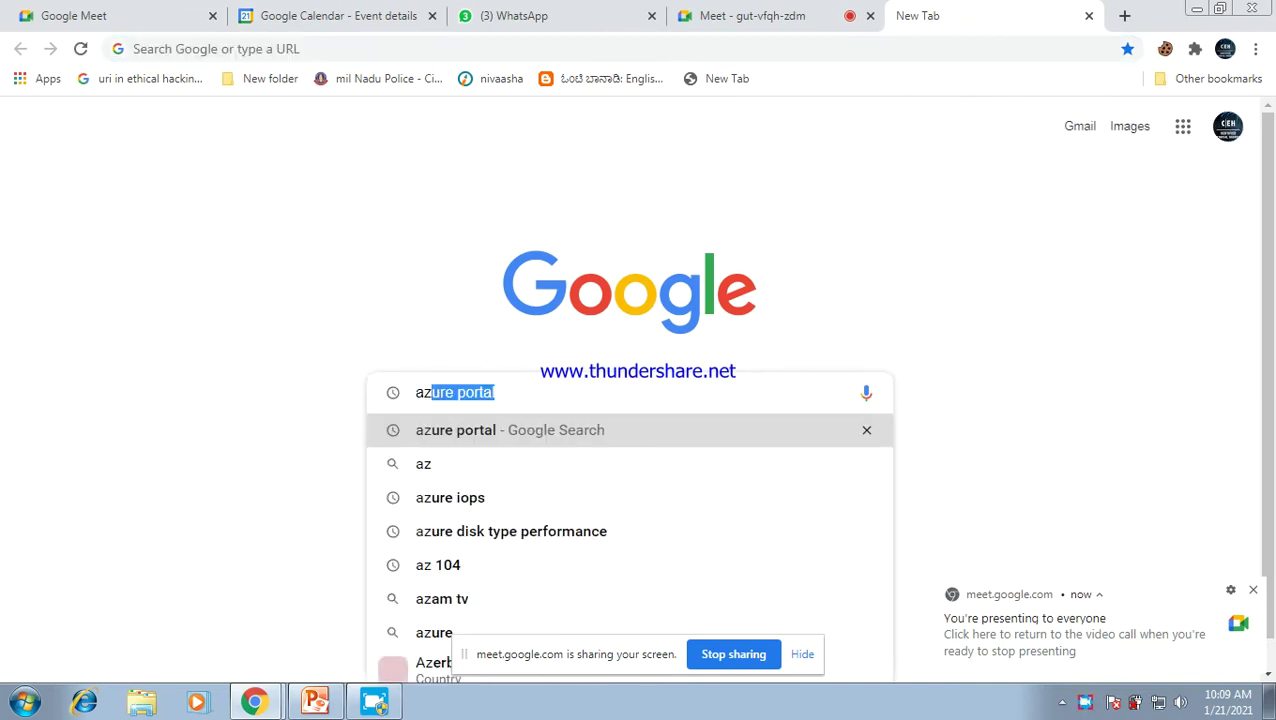
key(Down)
key(Up)
key(Return)
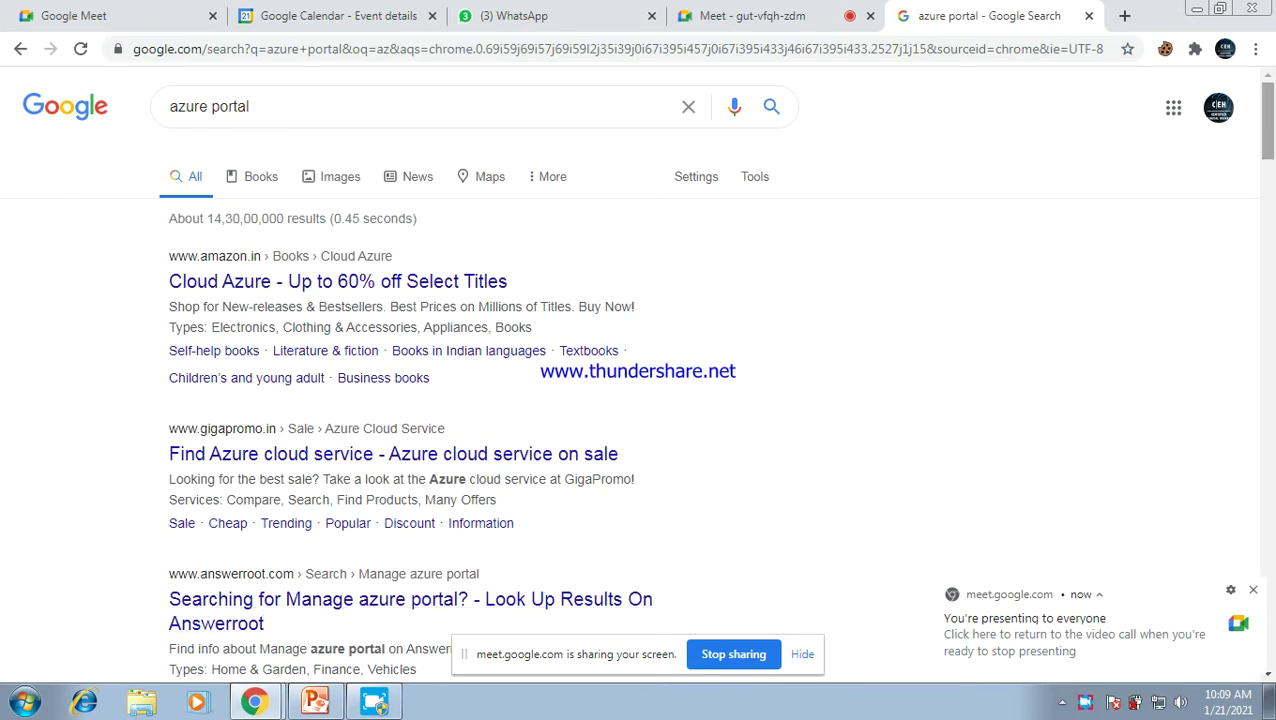
Open the Microsoft Azure Portal page from the search results and enter the Azure portal
scroll(640, 400, down, 5)
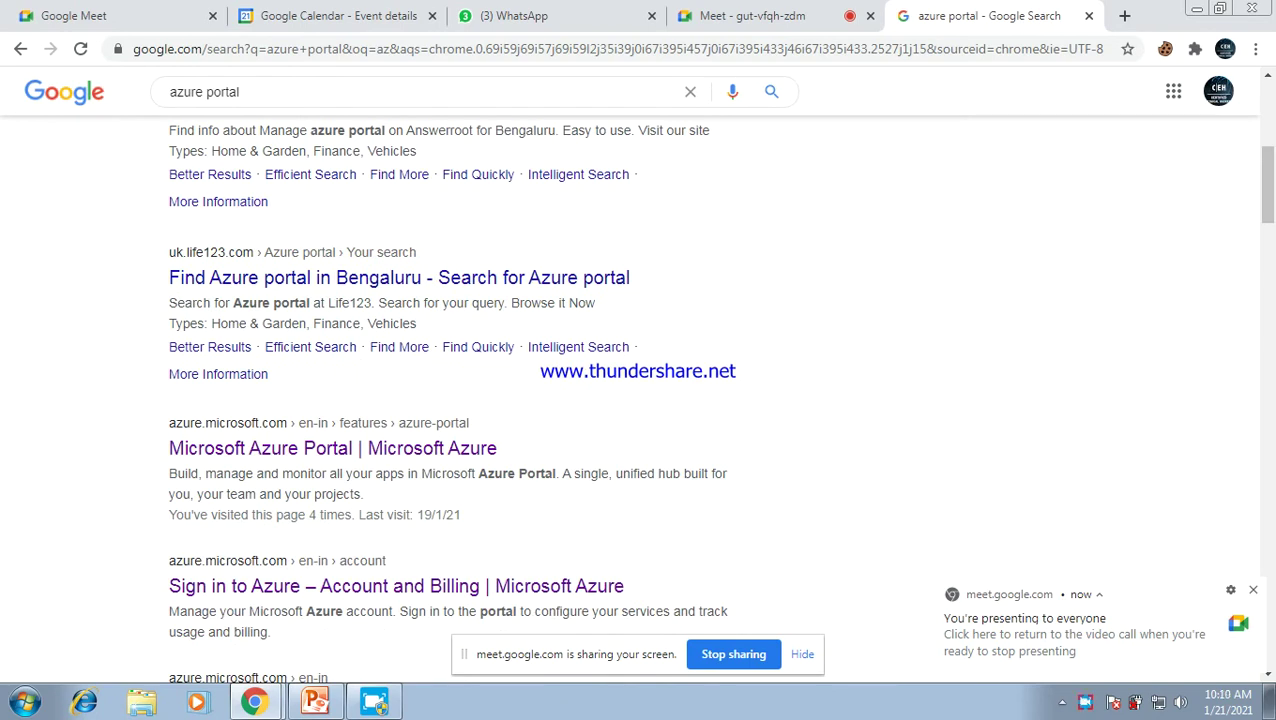
click(330, 448)
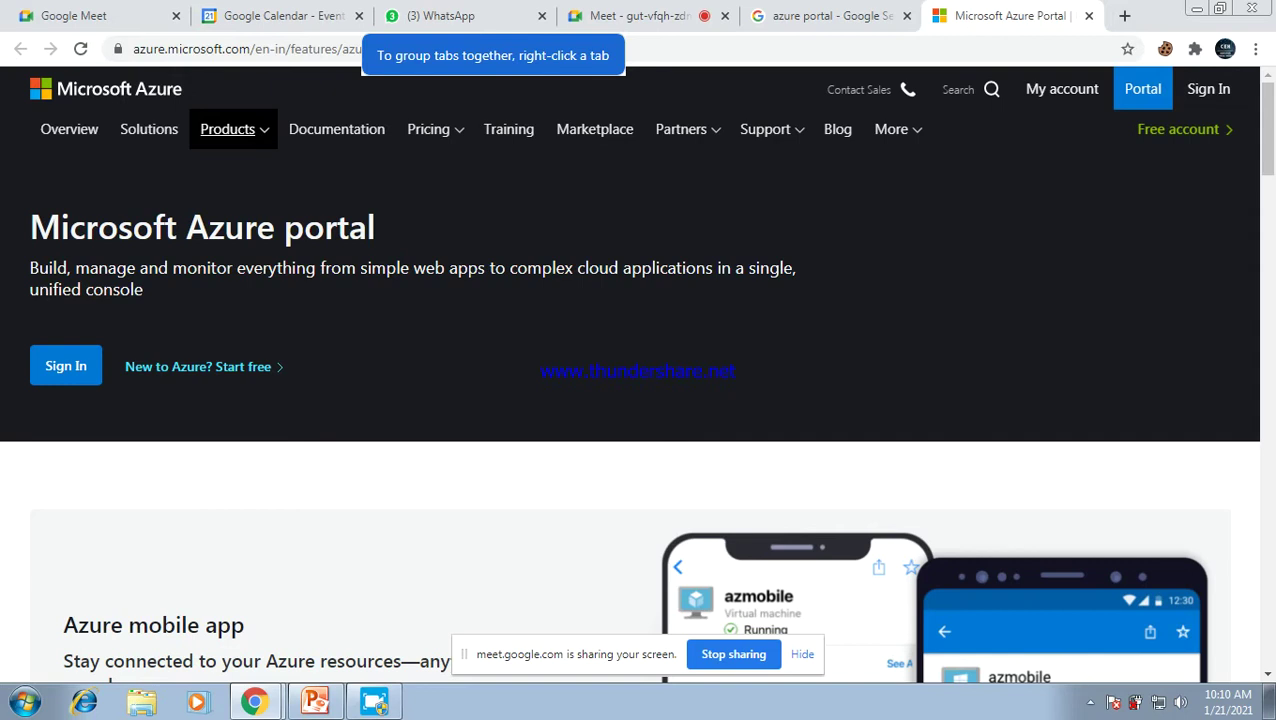
click(1142, 89)
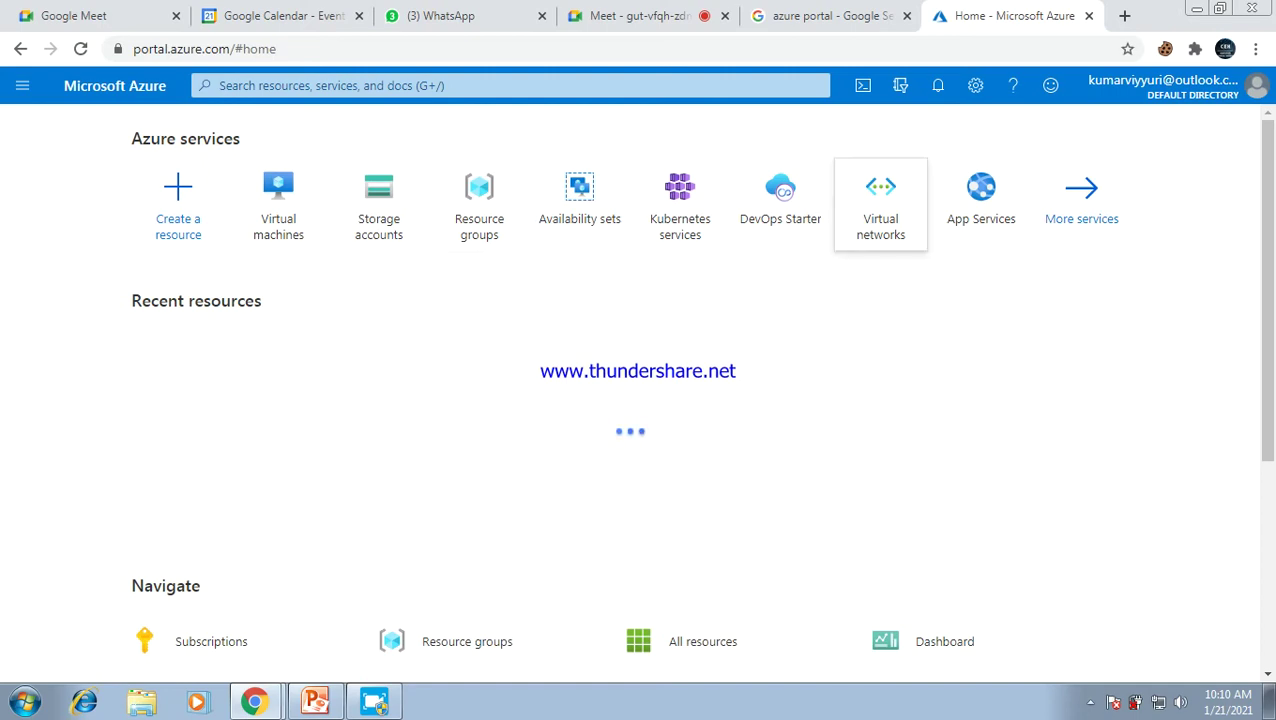
Switch to Paint and sketch a box with a line leading to the letter R, using the brush
key(super)
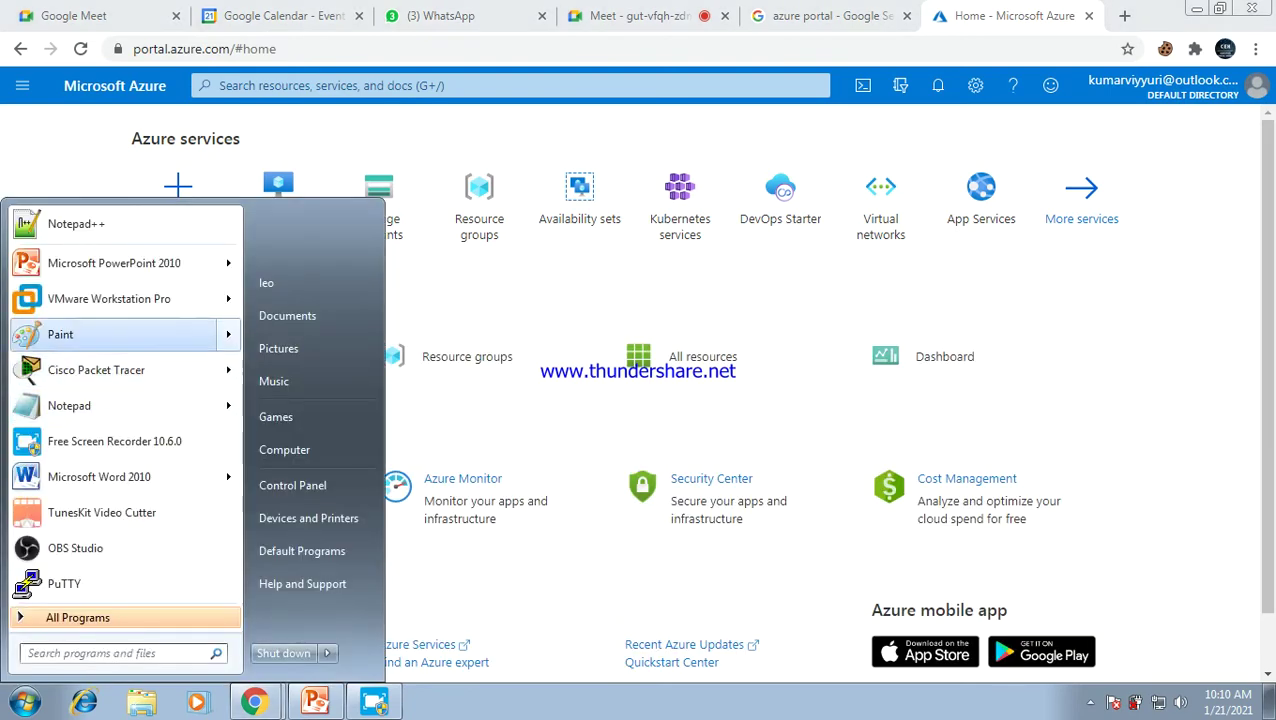
click(122, 335)
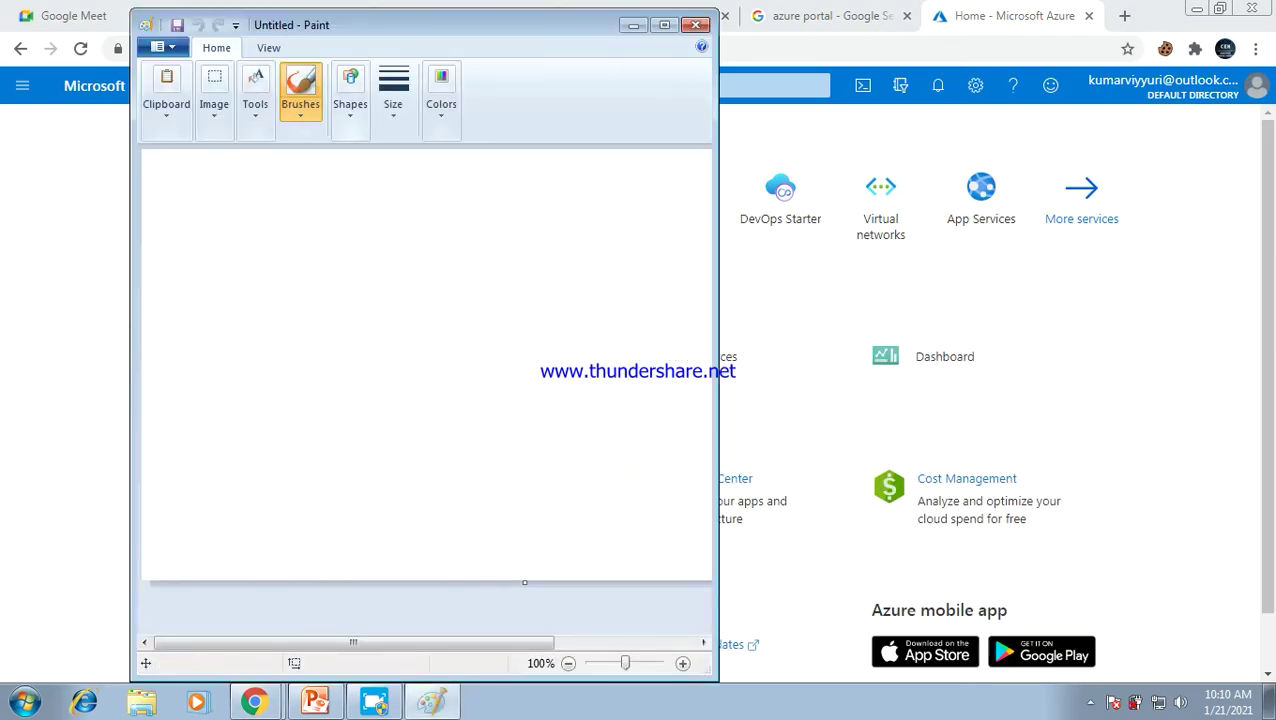
click(350, 100)
key(Escape)
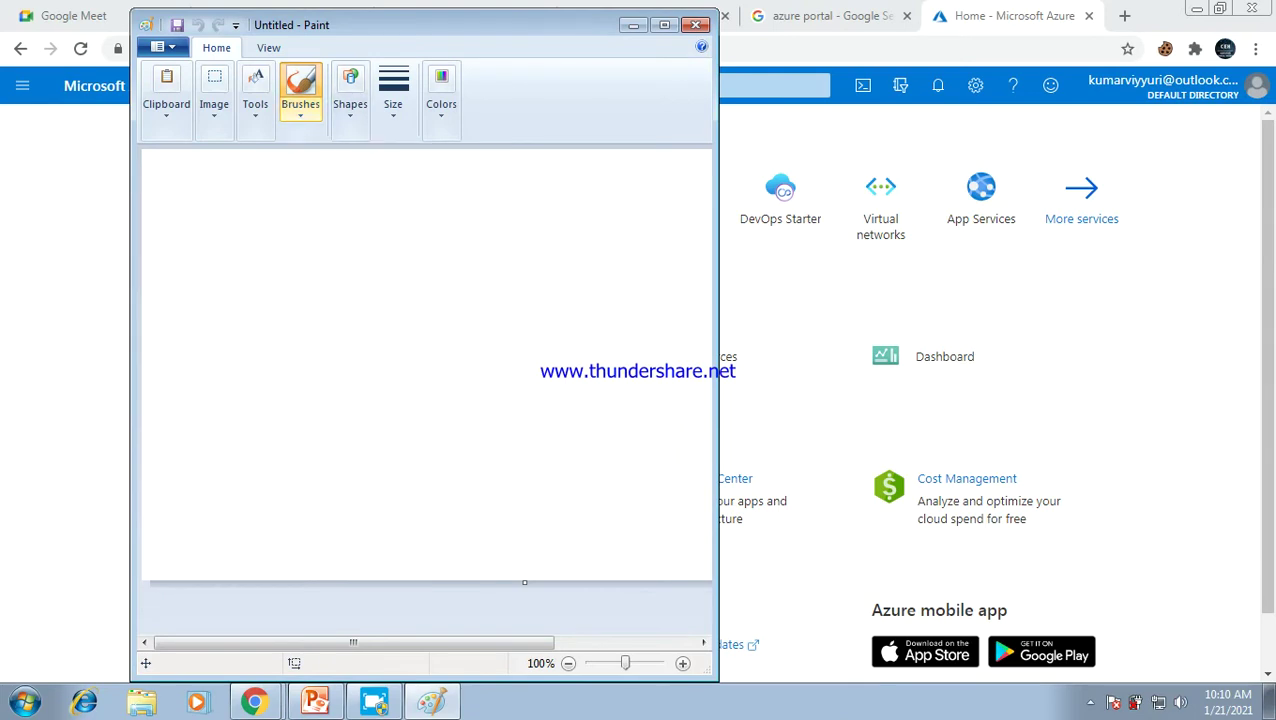
drag(230, 181, 230, 229)
mouse_move(229, 181)
mouse_down()
mouse_move(296, 180)
mouse_move(319, 233)
mouse_move(209, 235)
mouse_up()
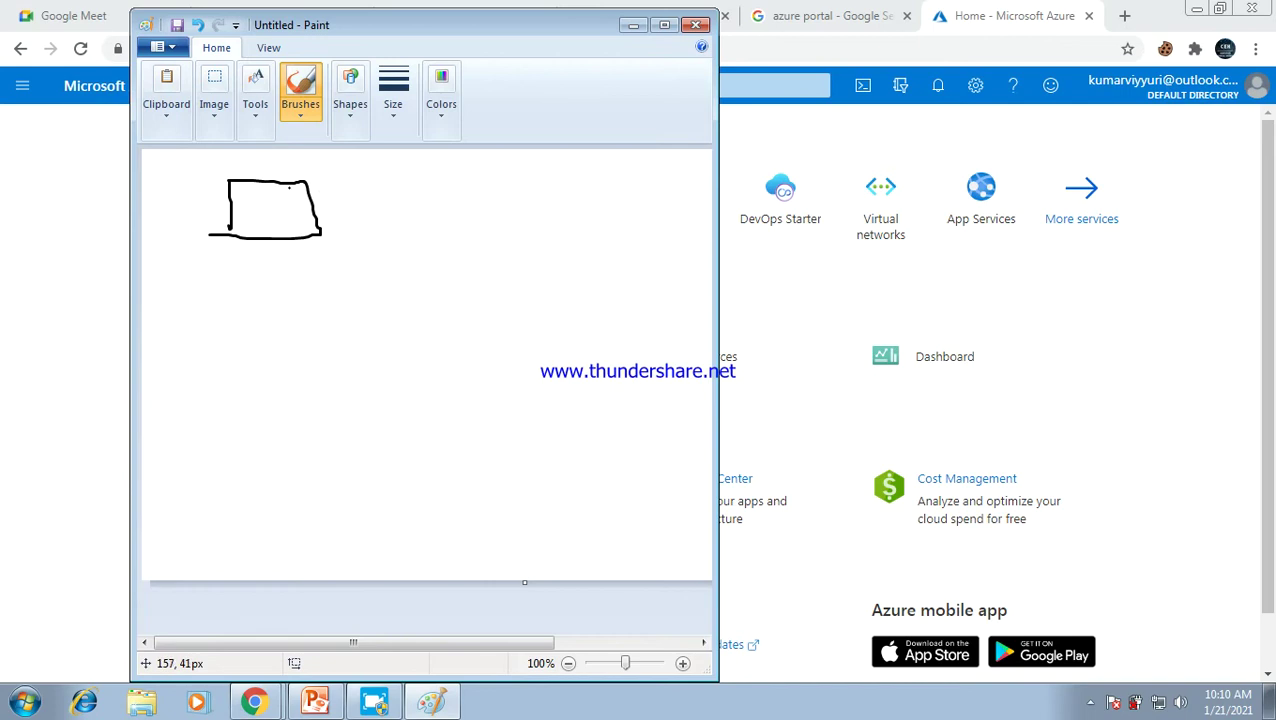
mouse_move(313, 193)
mouse_down()
mouse_move(335, 184)
mouse_move(370, 202)
mouse_up()
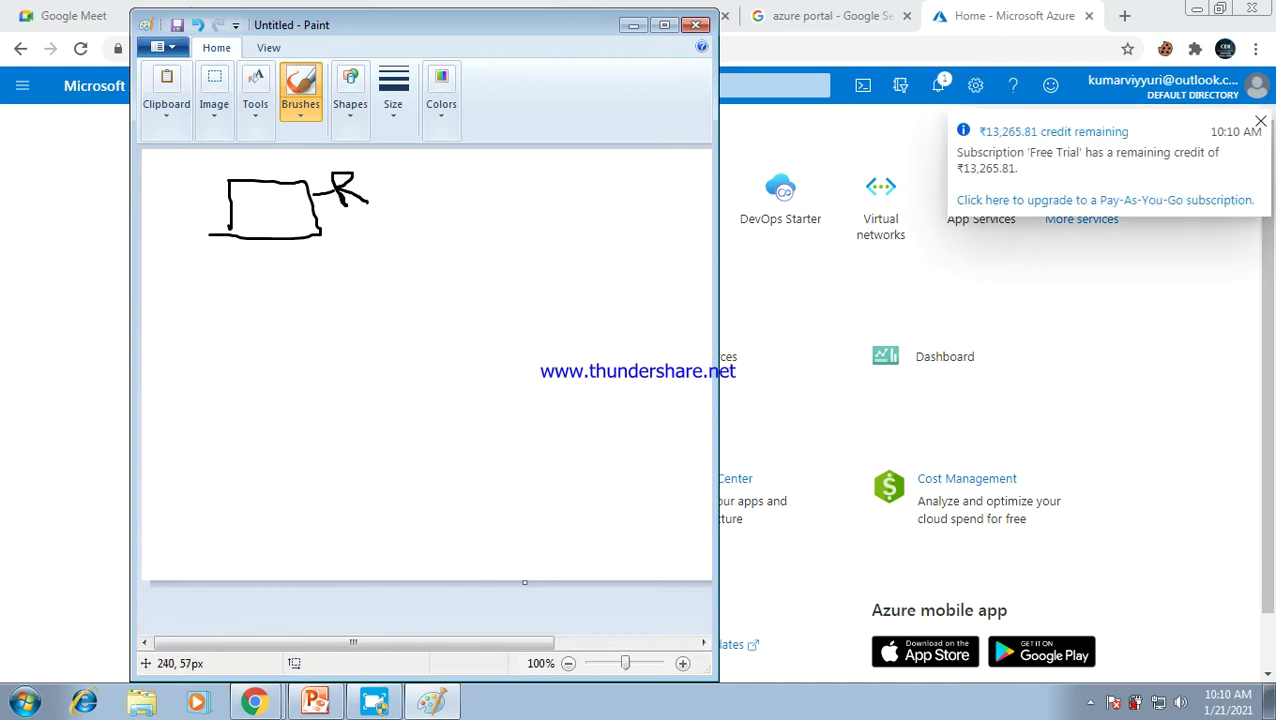
Draw an arrow from the box to the letters S A, branch arrows towards B and C, and circle the B
mouse_move(309, 237)
mouse_down()
mouse_move(310, 262)
mouse_move(360, 265)
mouse_move(360, 282)
mouse_move(402, 271)
mouse_move(393, 281)
mouse_move(440, 242)
mouse_move(457, 271)
mouse_move(452, 258)
mouse_up()
mouse_move(440, 305)
mouse_down()
mouse_move(447, 350)
mouse_move(498, 330)
mouse_up()
drag(480, 268, 514, 379)
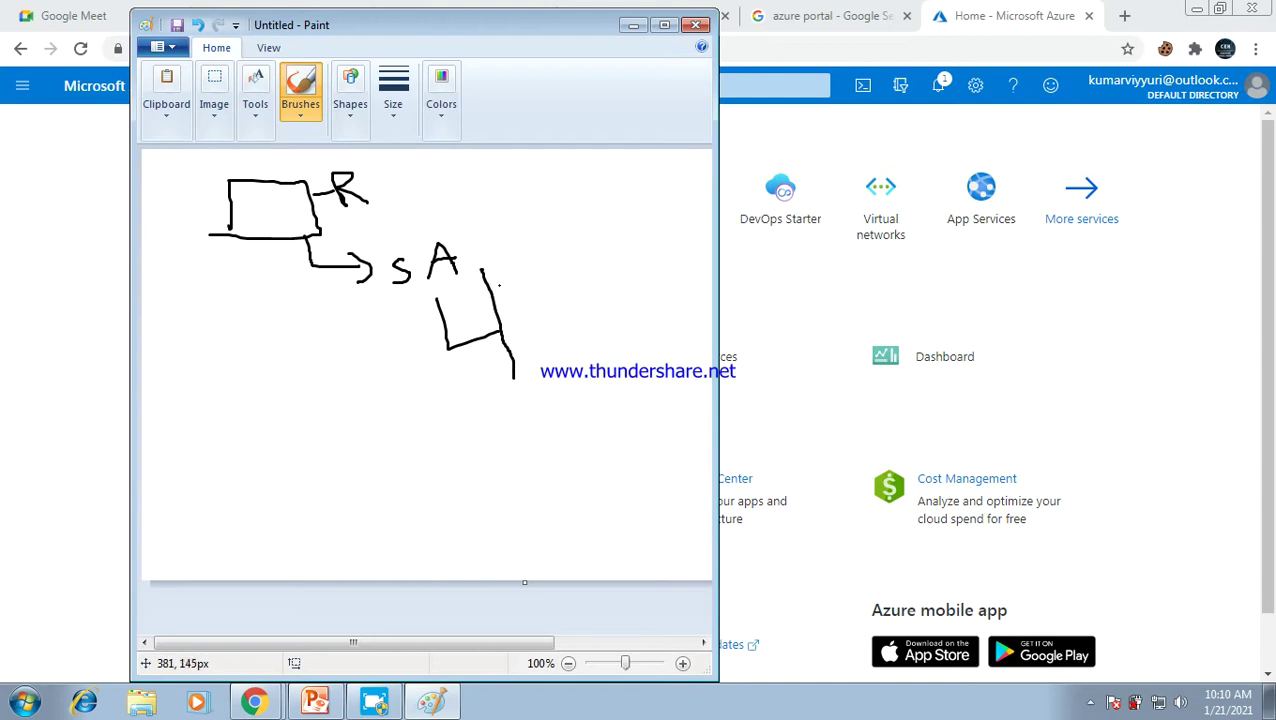
mouse_move(476, 279)
mouse_down()
mouse_move(522, 267)
mouse_move(520, 336)
mouse_move(540, 372)
mouse_up()
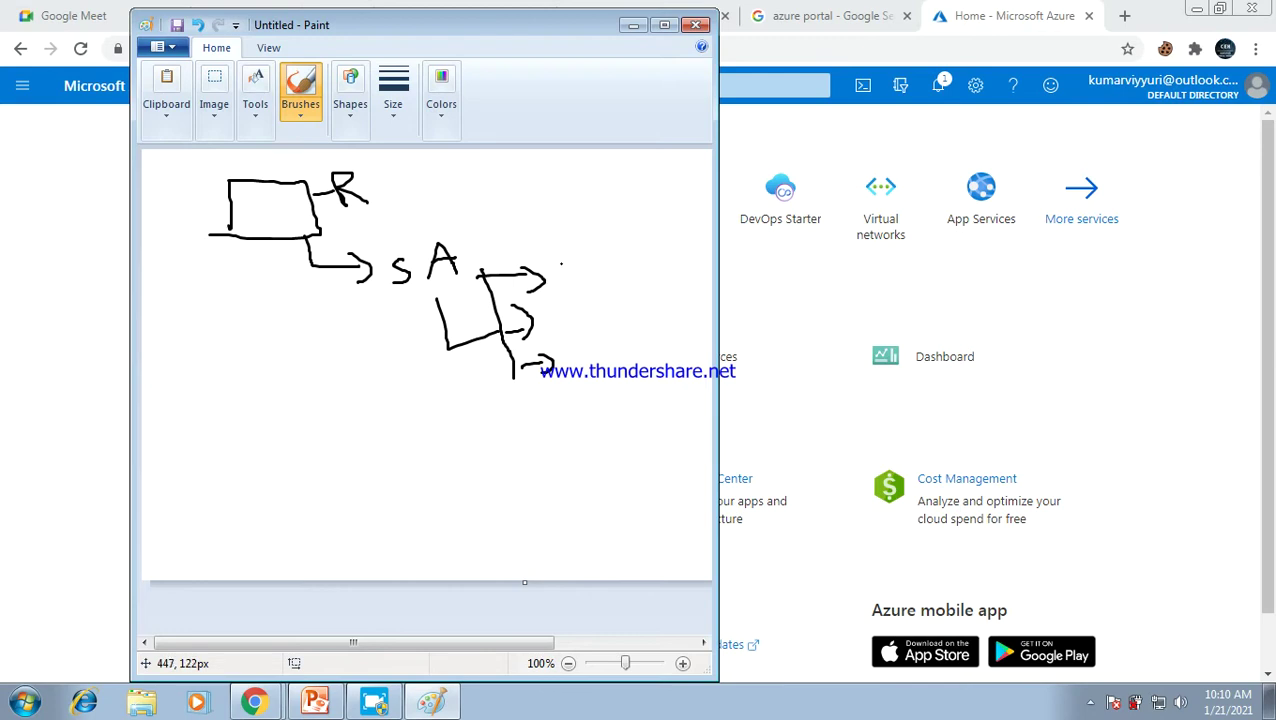
mouse_move(556, 257)
mouse_down()
mouse_move(570, 272)
mouse_move(552, 294)
mouse_move(579, 367)
mouse_move(522, 413)
mouse_move(546, 409)
mouse_move(545, 396)
mouse_move(584, 419)
mouse_up()
mouse_move(605, 171)
mouse_down()
mouse_move(583, 170)
mouse_move(536, 250)
mouse_move(531, 302)
mouse_move(548, 329)
mouse_move(615, 278)
mouse_move(582, 198)
mouse_move(529, 213)
mouse_up()
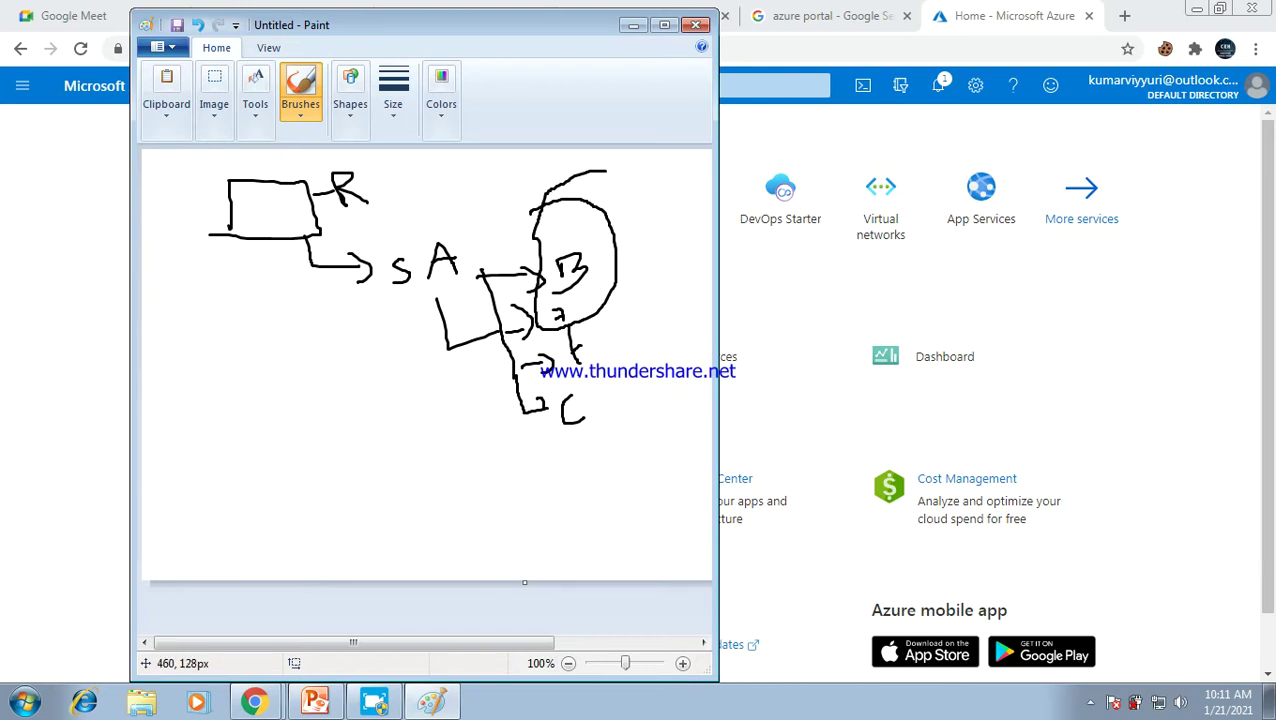
Close Paint without saving the sketch
click(695, 24)
key(Escape)
click(695, 24)
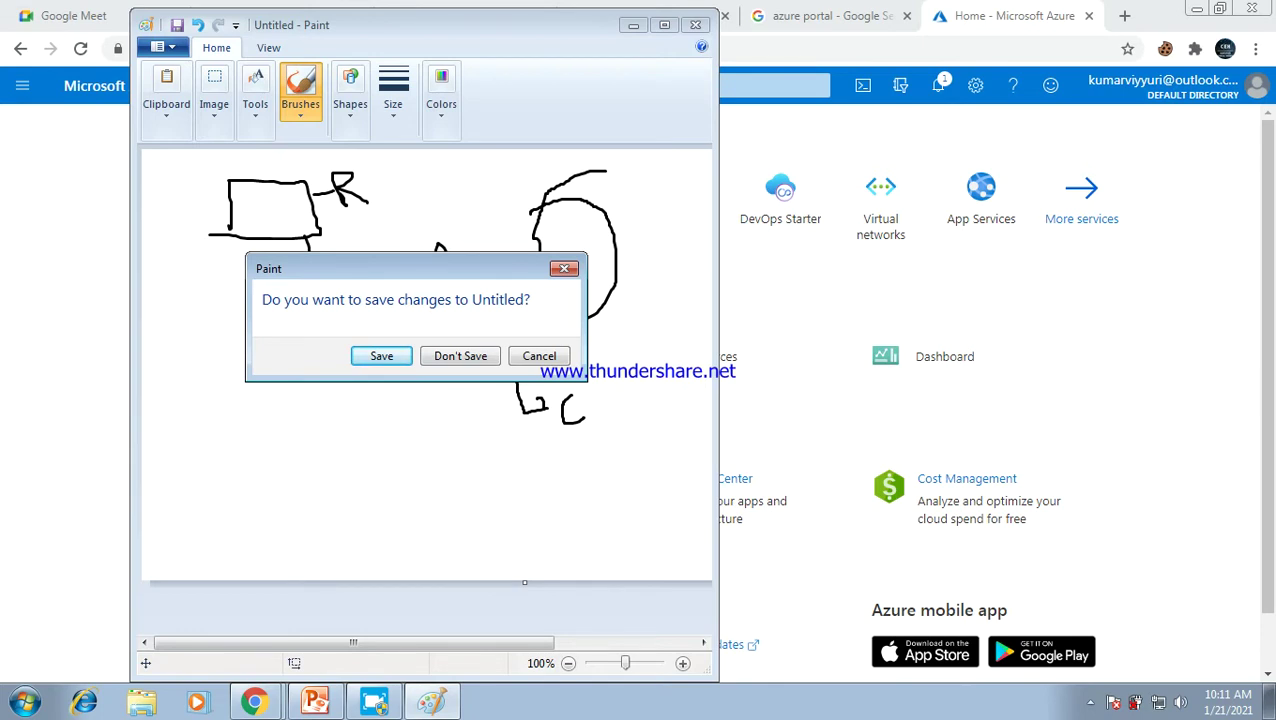
click(460, 356)
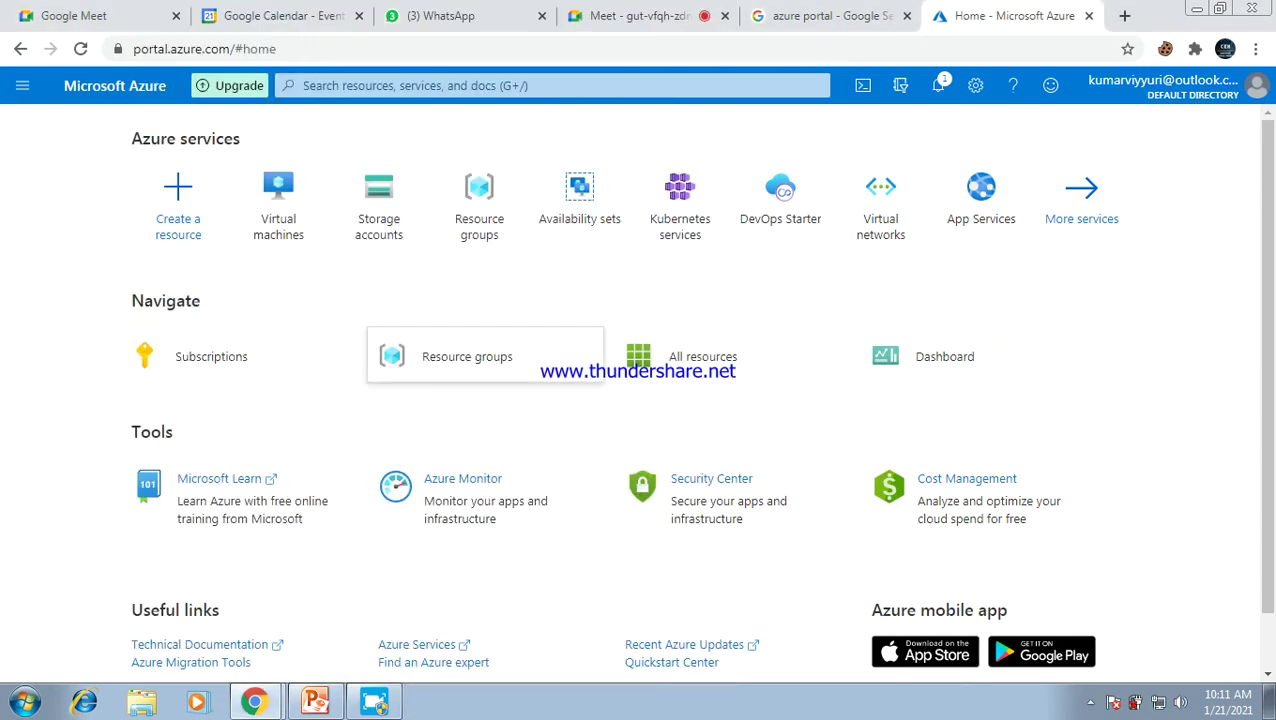
Create a resource group named webdata in the Free Trial subscription and the (US) East US region
click(466, 356)
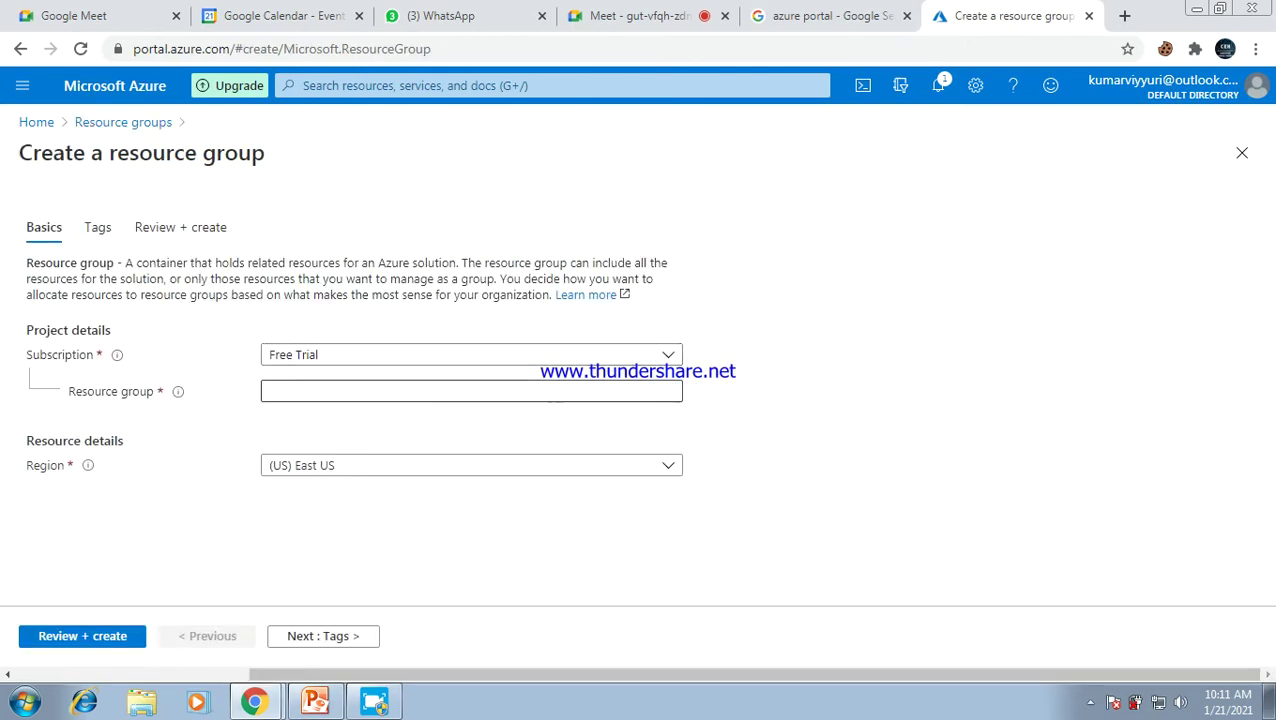
click(300, 391)
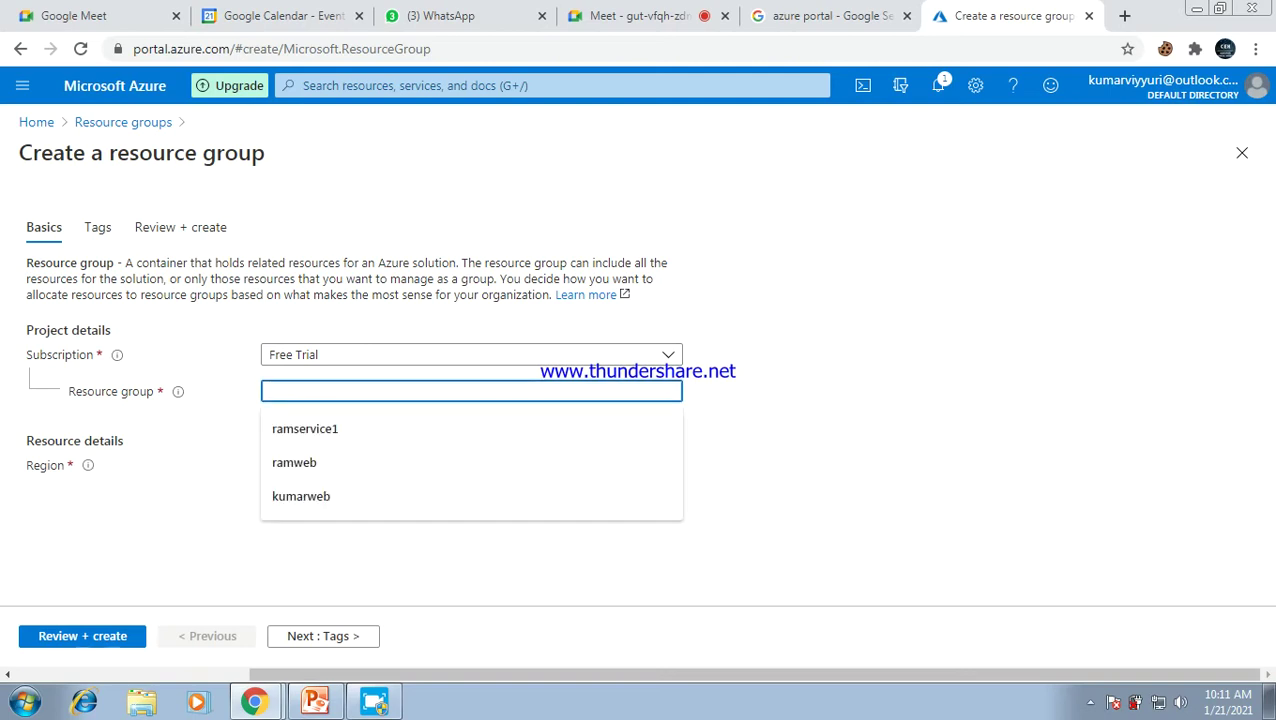
text(web)
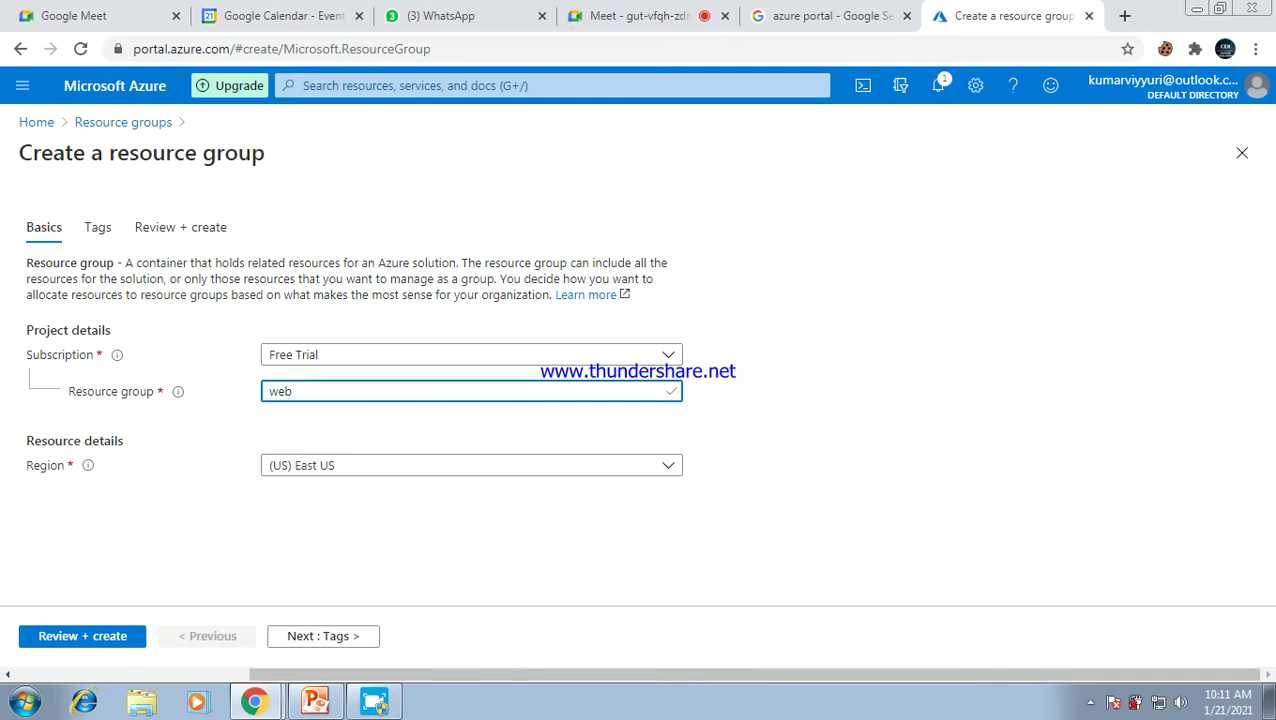
text(data)
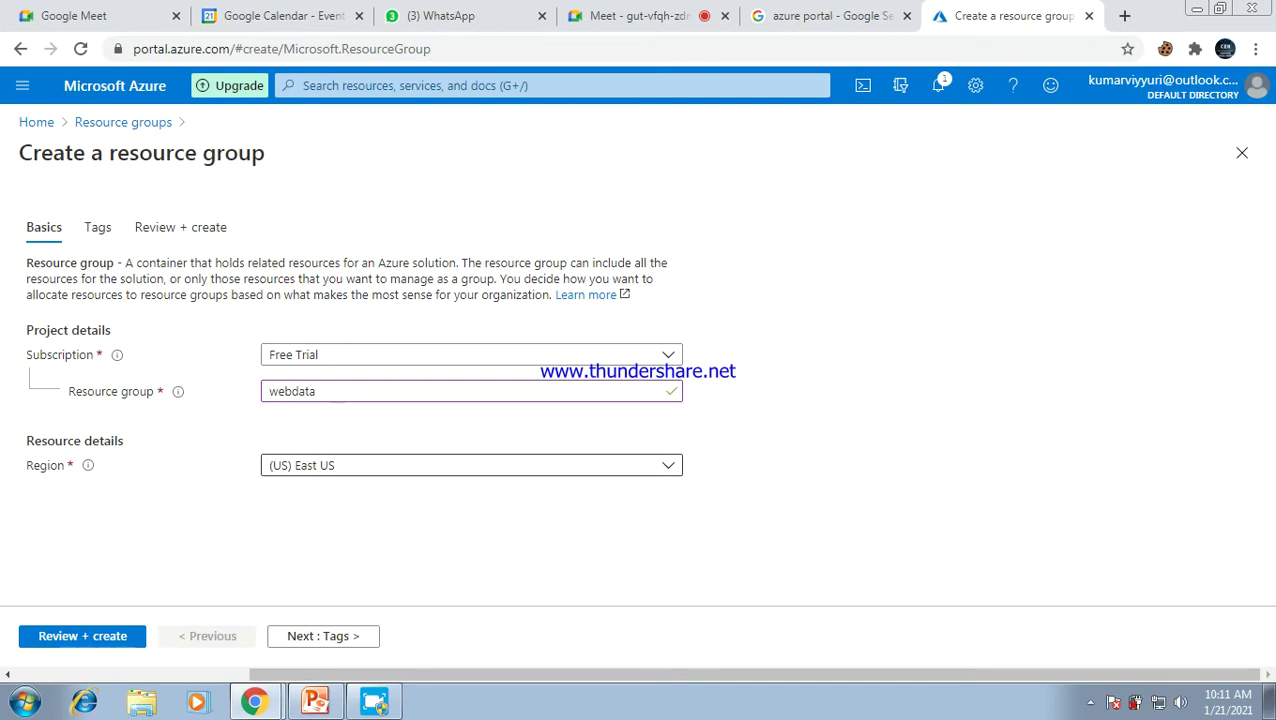
click(82, 636)
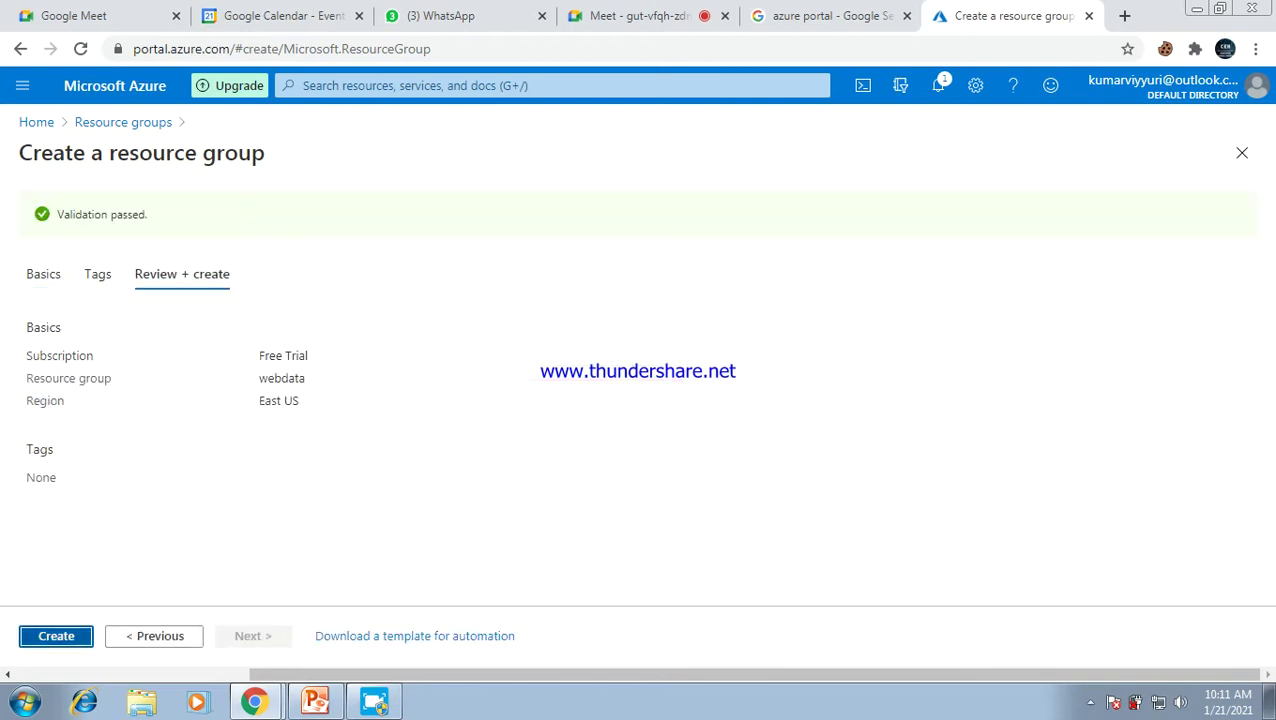
click(56, 636)
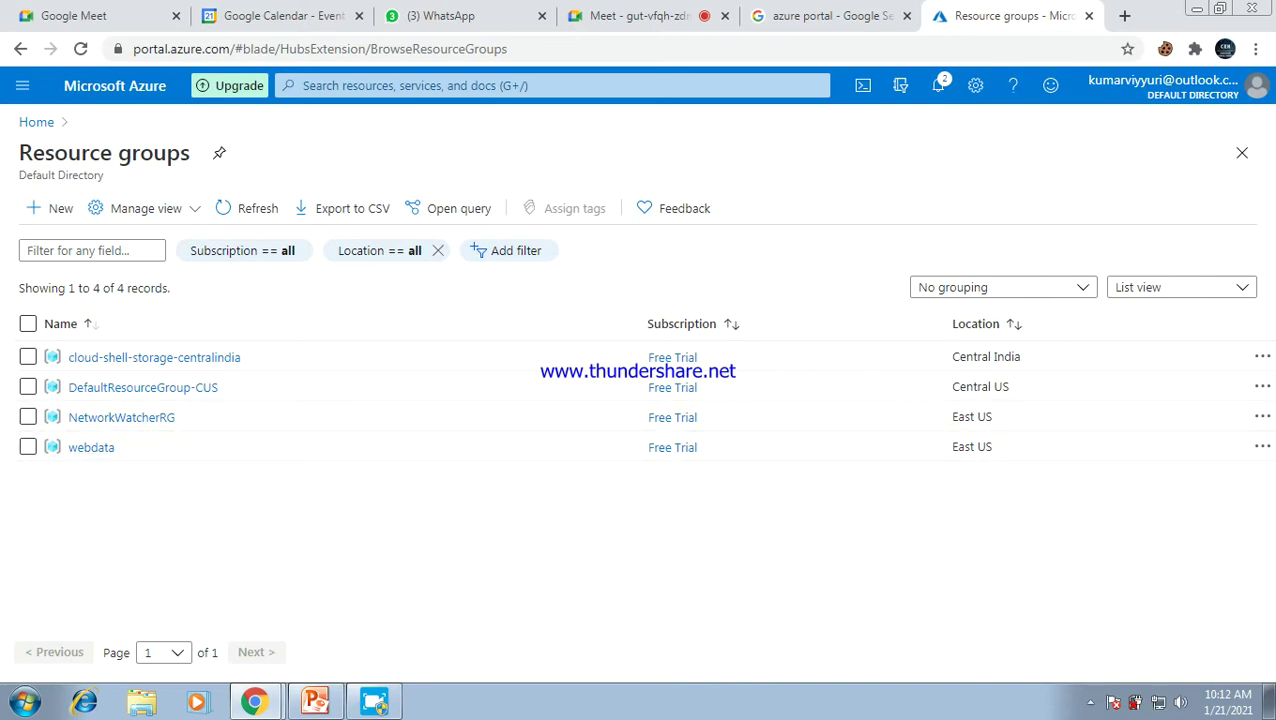
Return to the portal home, search for "storage" and open the Storage accounts service
click(36, 122)
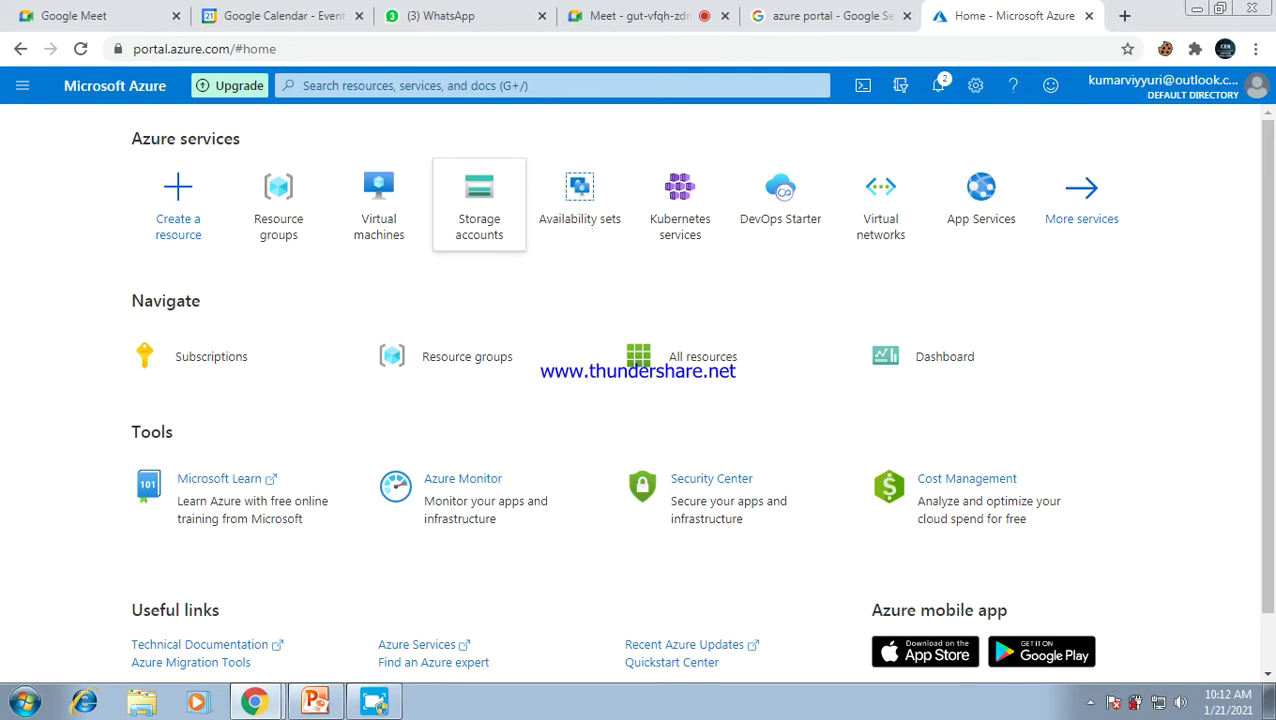
mouse_move(479, 205)
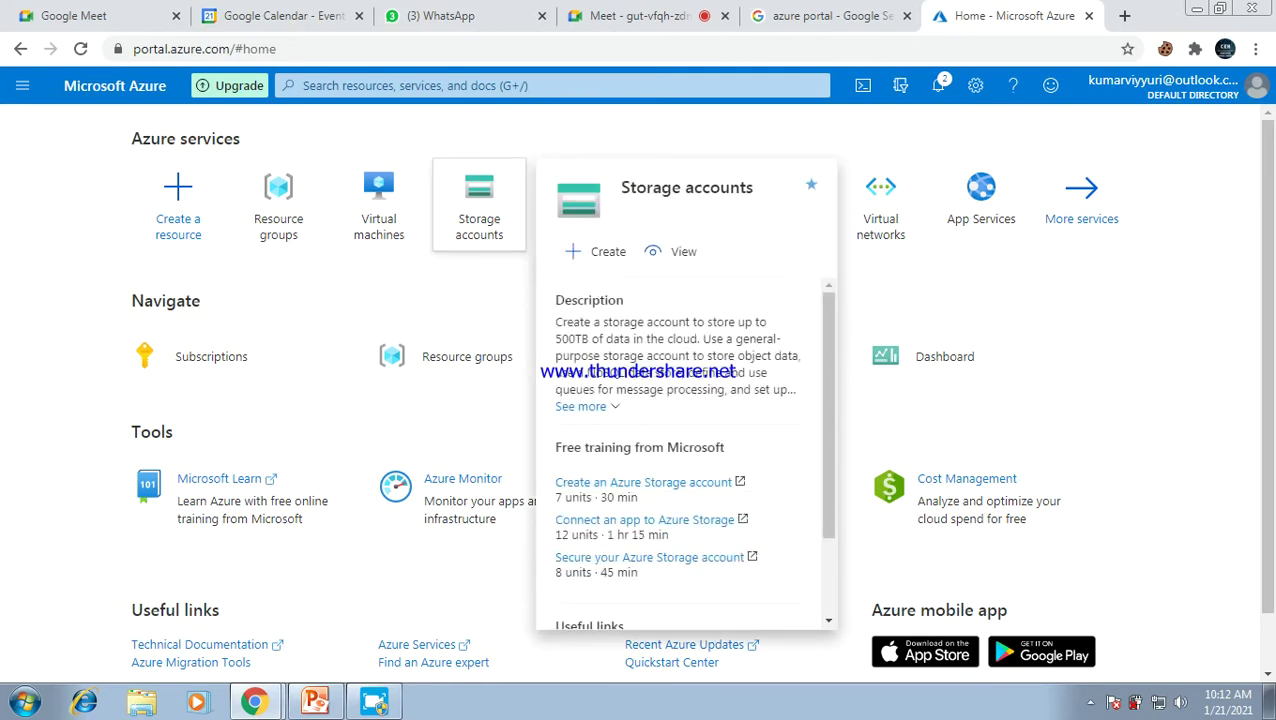
click(500, 86)
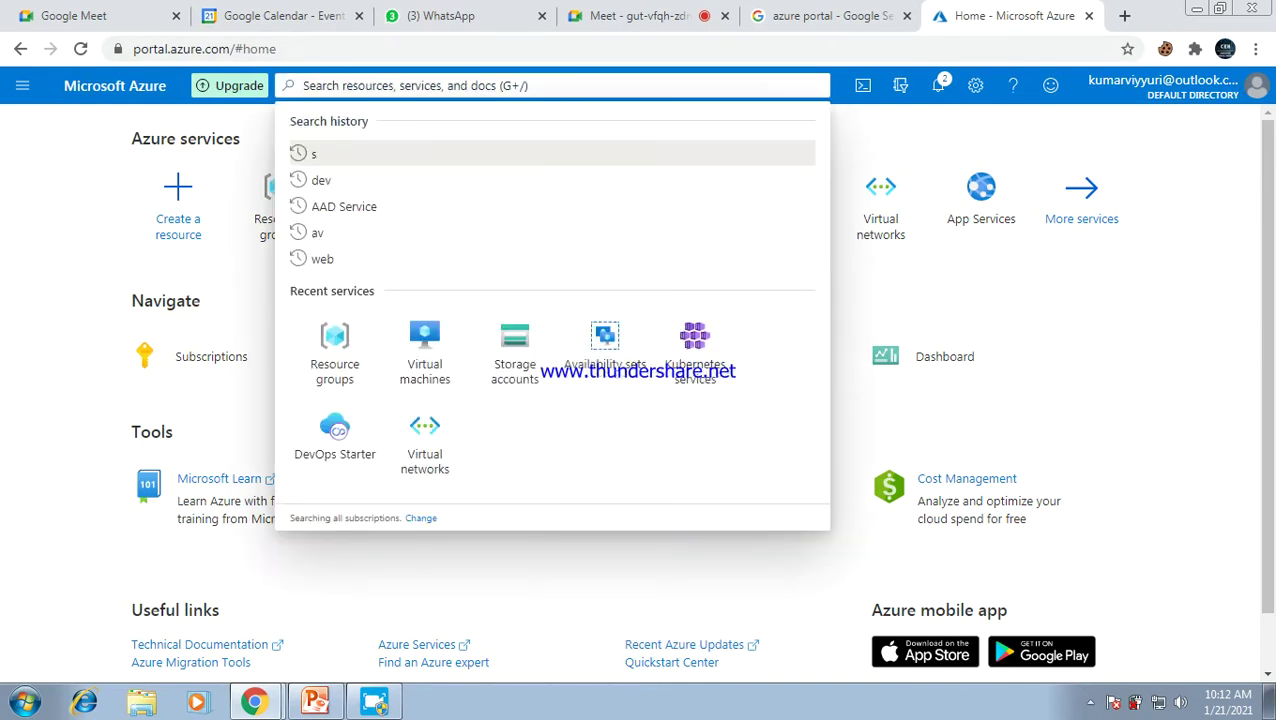
text(storage)
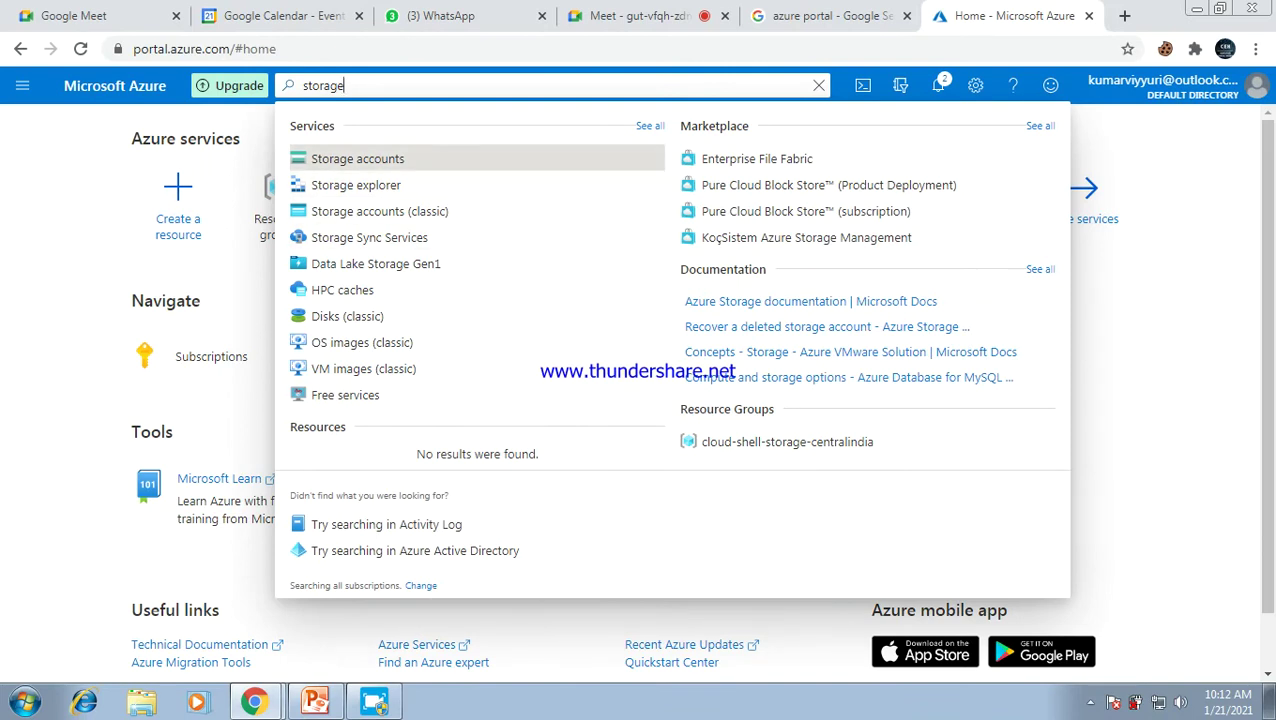
key(Return)
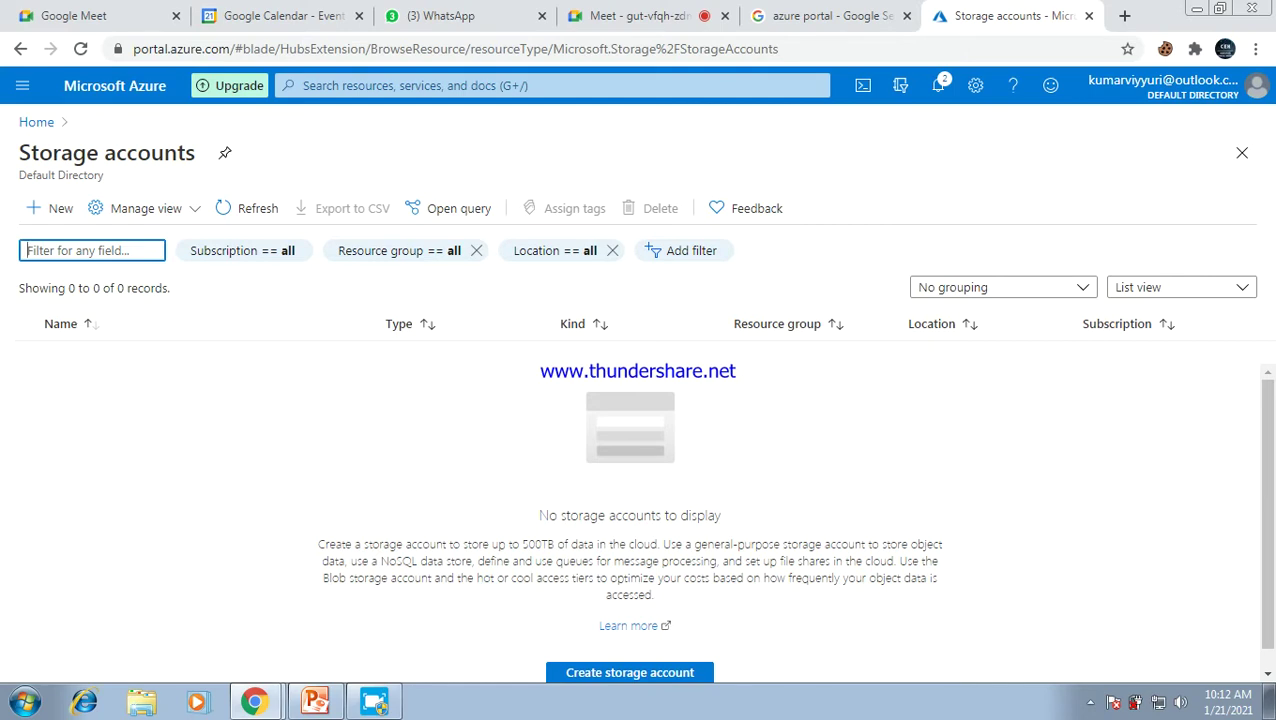
Start a new storage account in the webdata resource group and name it webdns
click(50, 208)
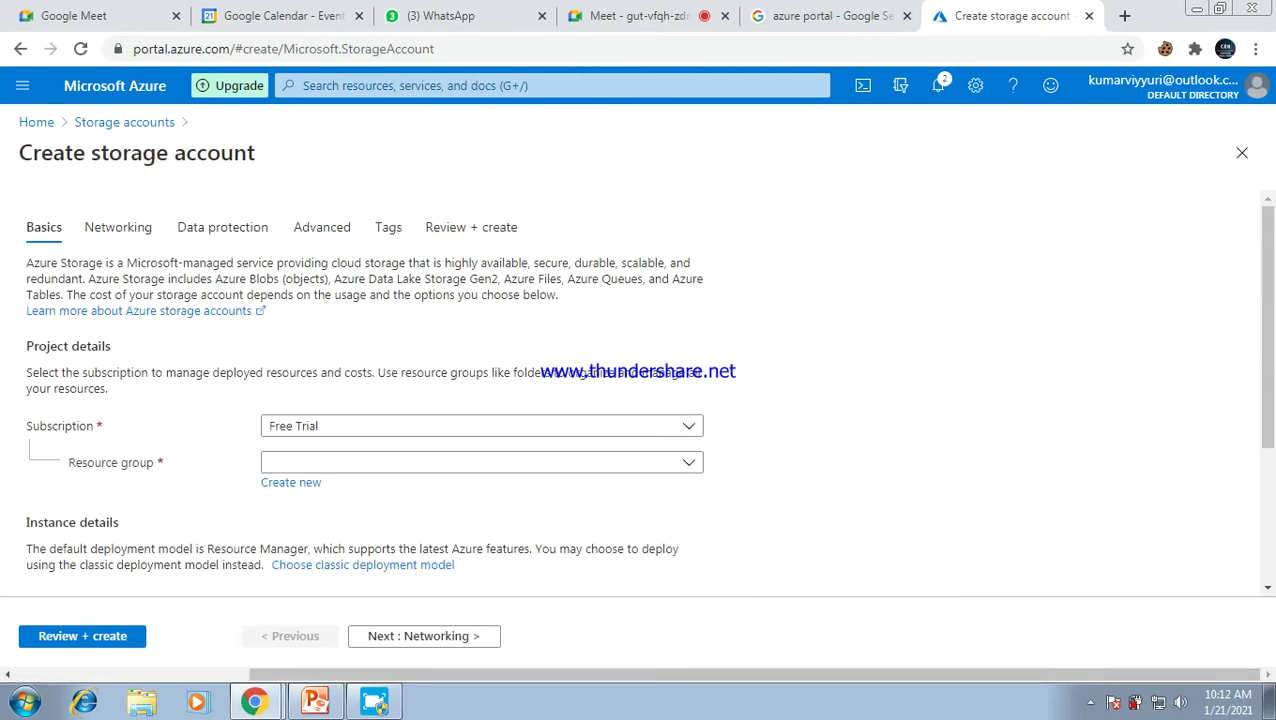
scroll(649, 393, down, 3)
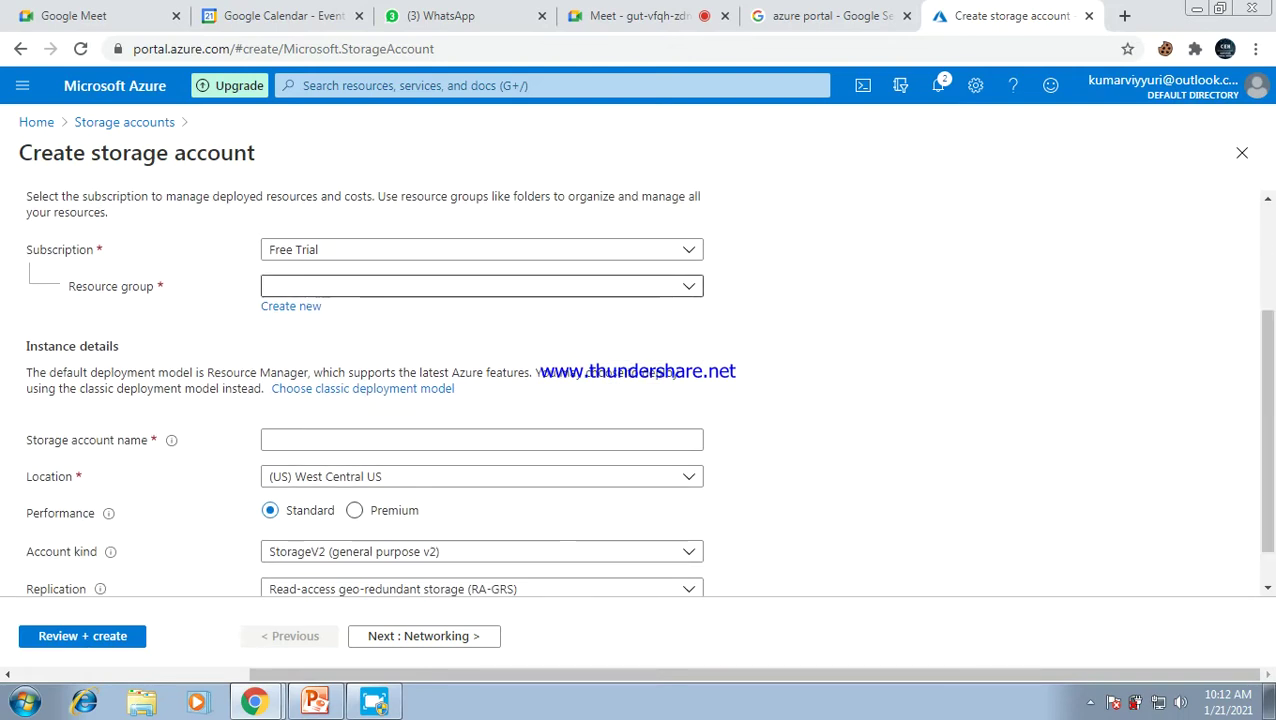
click(482, 286)
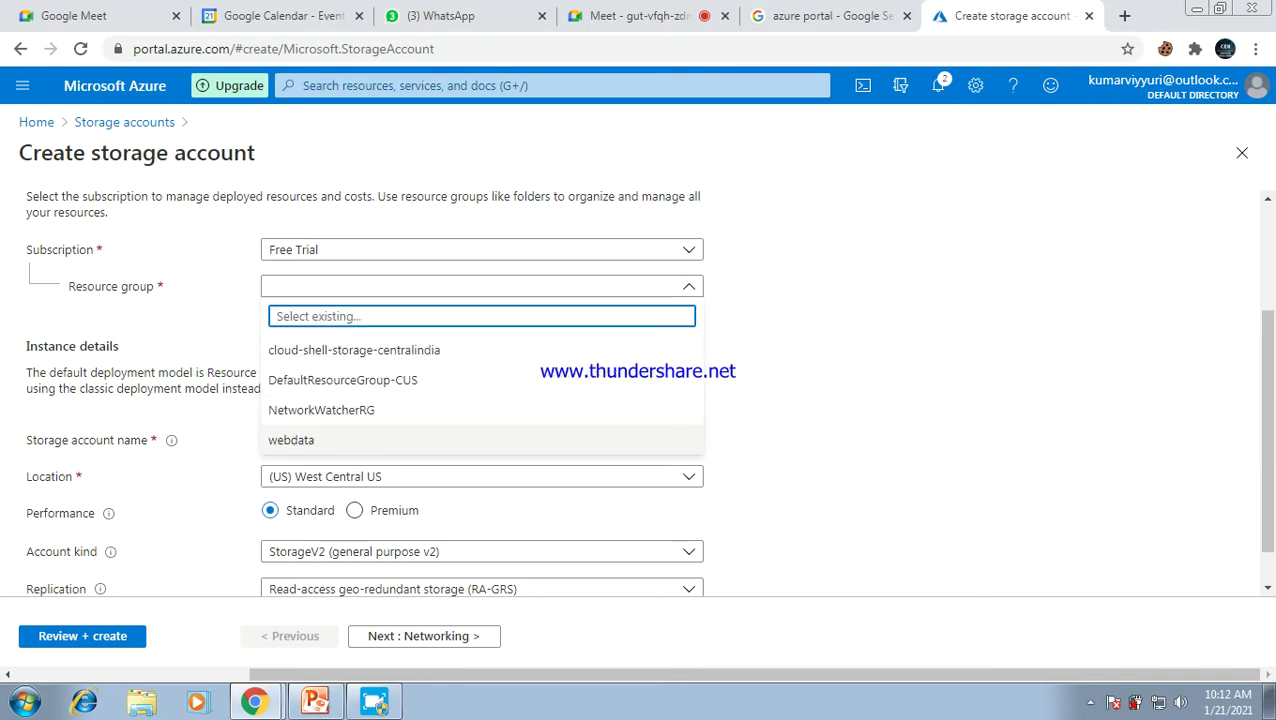
click(291, 440)
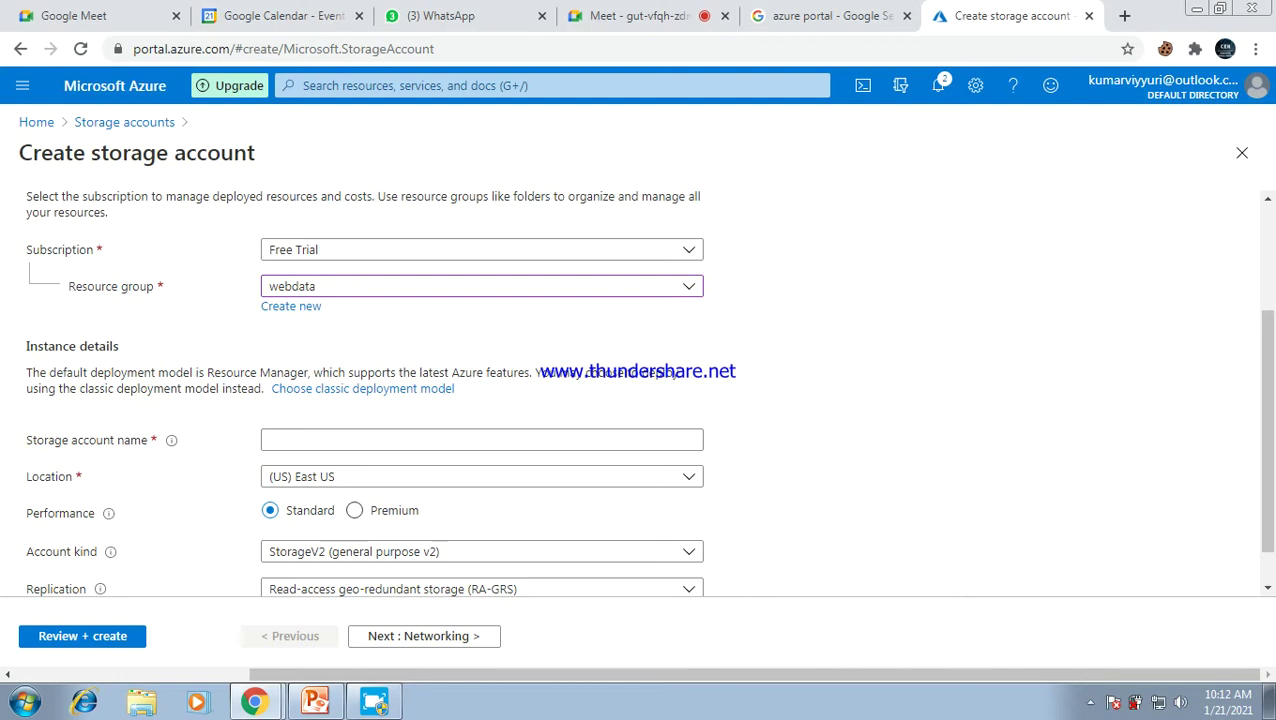
scroll(649, 392, down, 1)
click(482, 394)
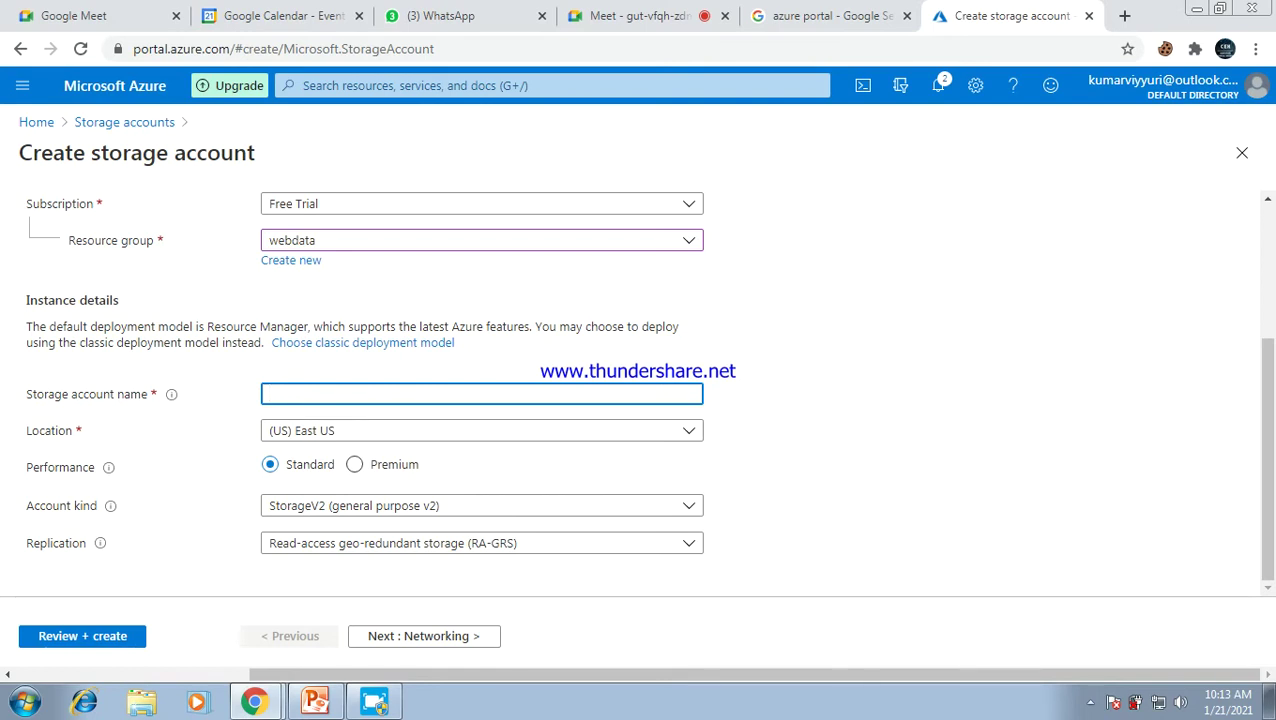
text(web)
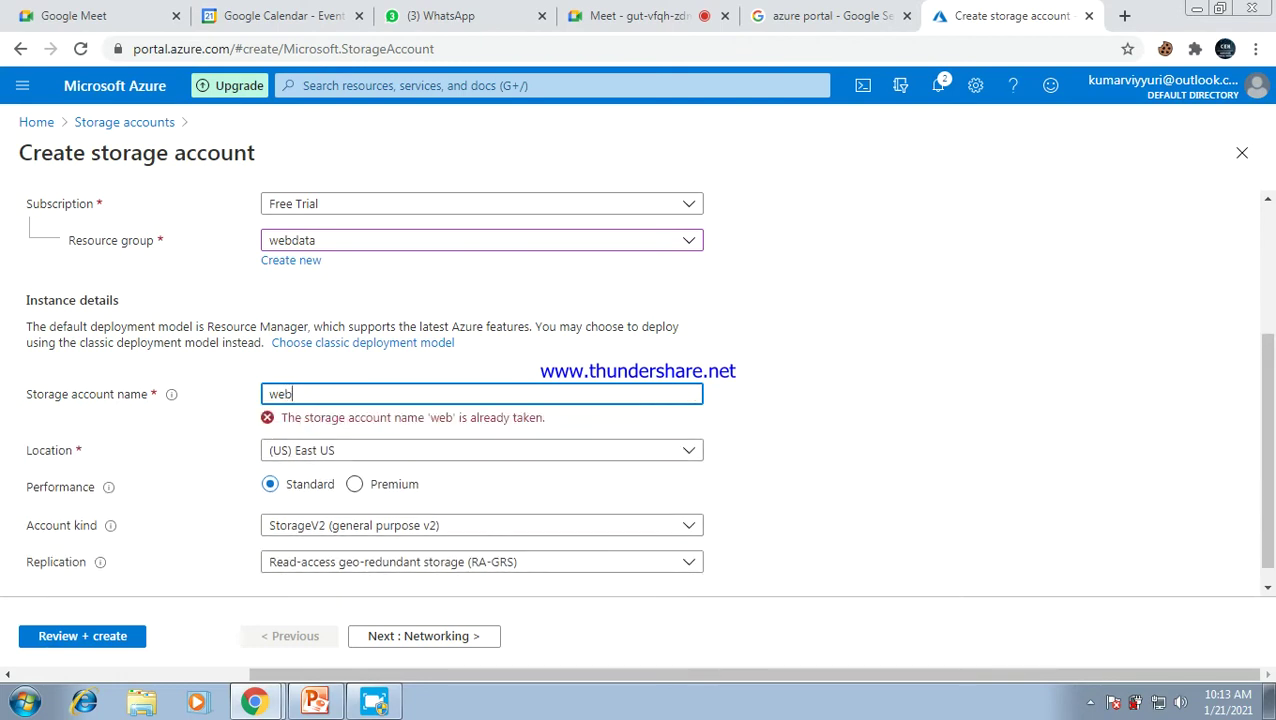
text(dns)
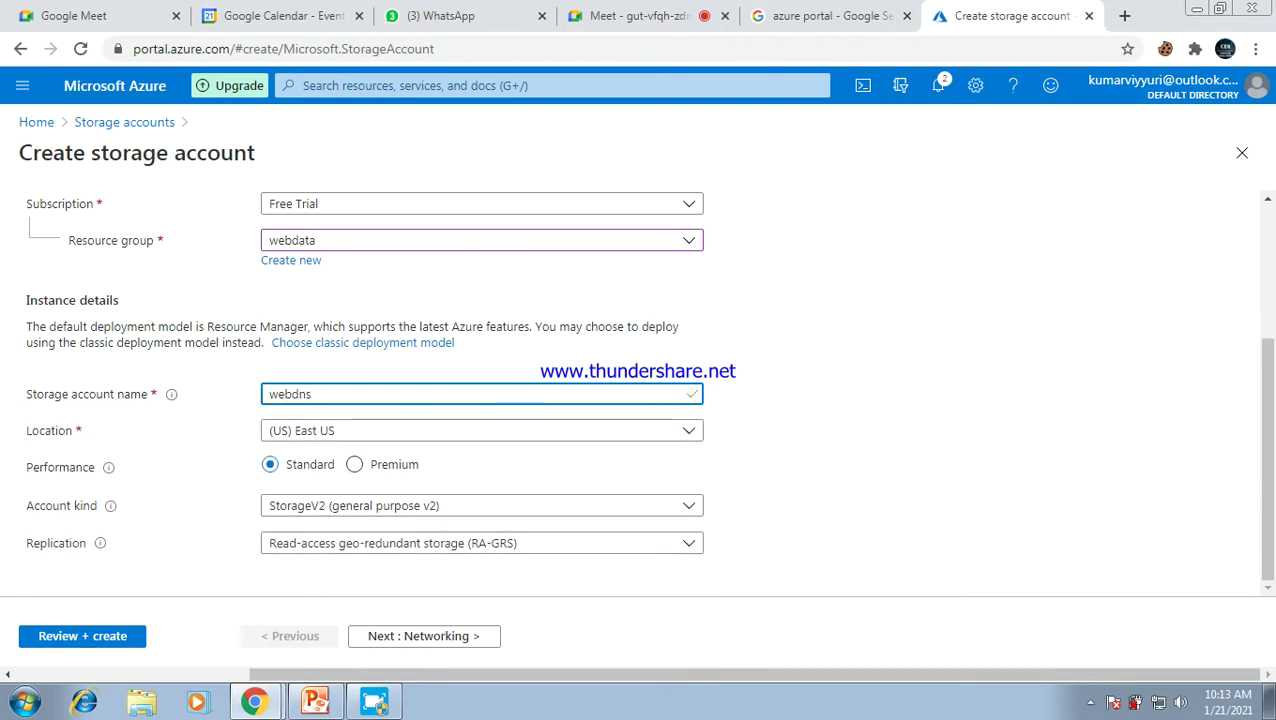
Configure the storage account with (US) East US location, Standard performance, StorageV2 (general purpose v2) kind and Locally-redundant storage (LRS) replication
key(Tab)
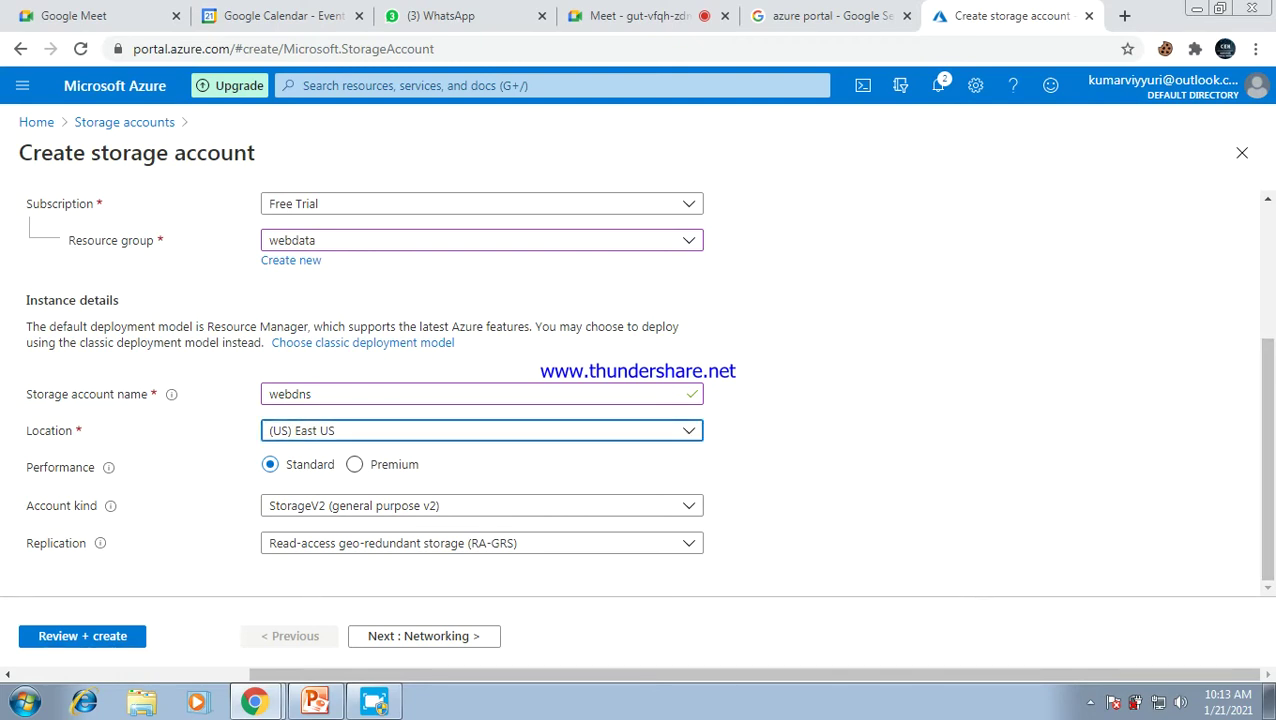
click(480, 430)
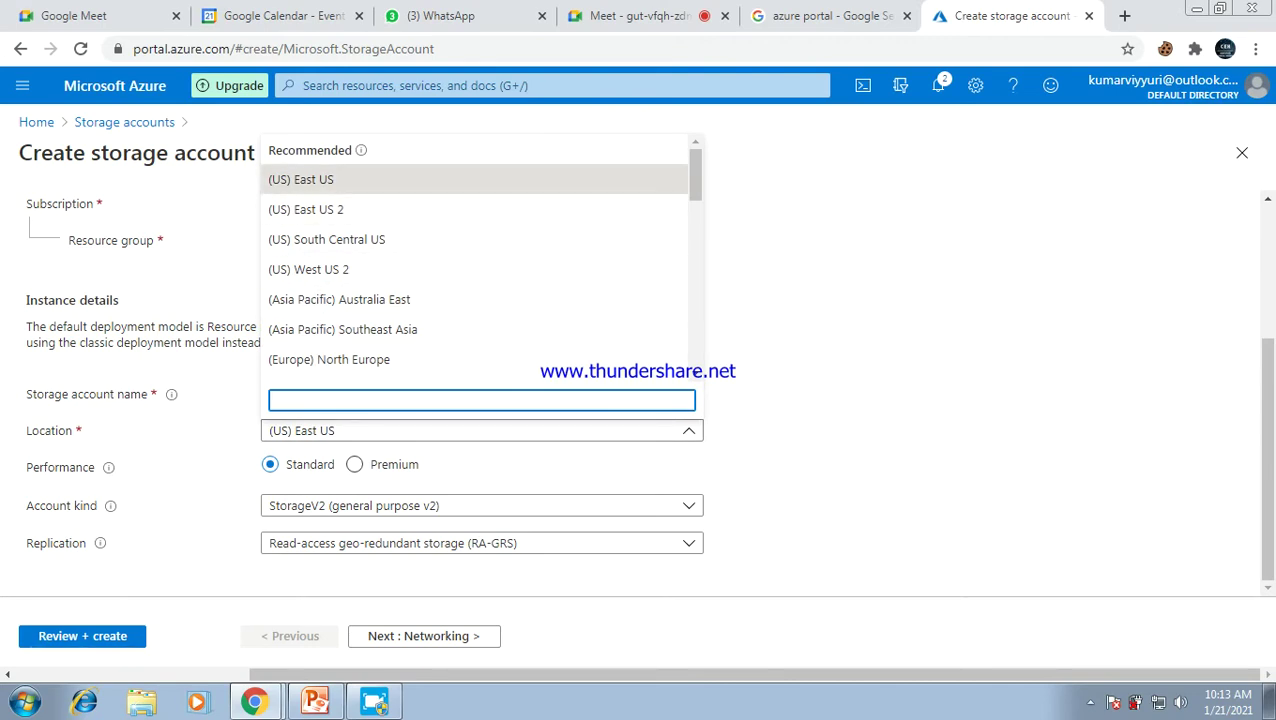
key(Escape)
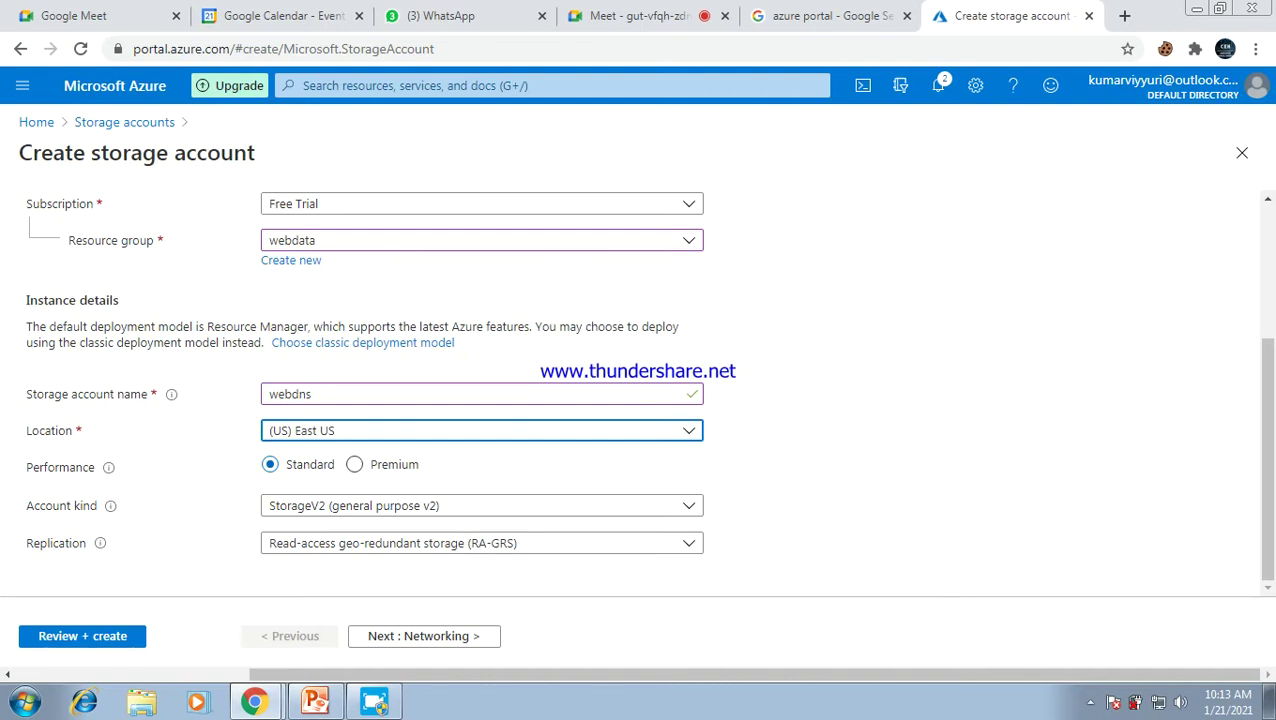
click(354, 464)
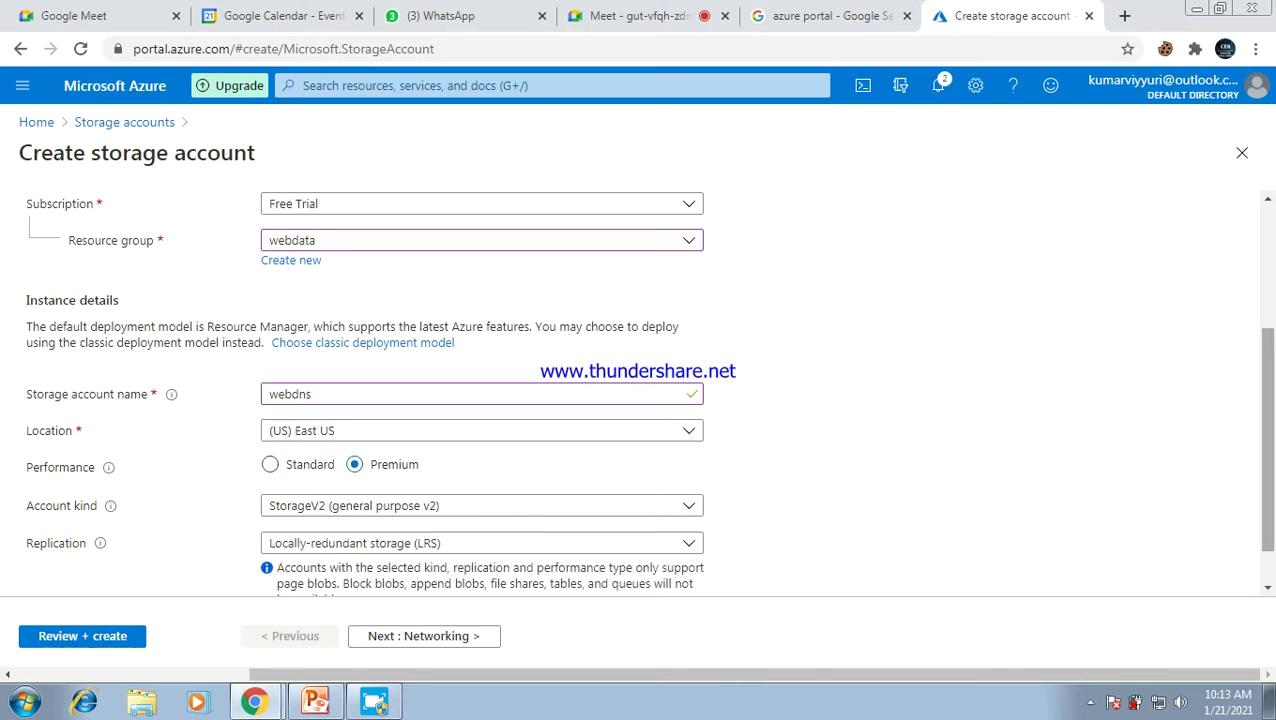
scroll(1266, 440, down, 1)
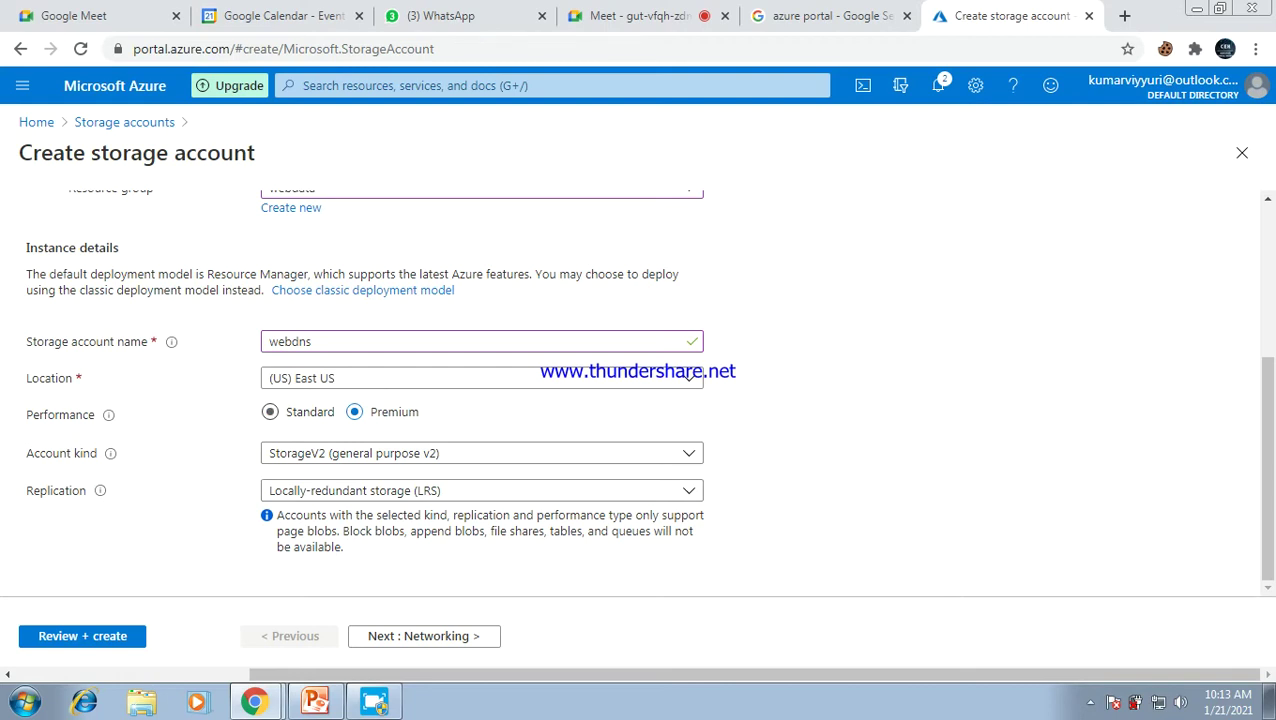
click(269, 411)
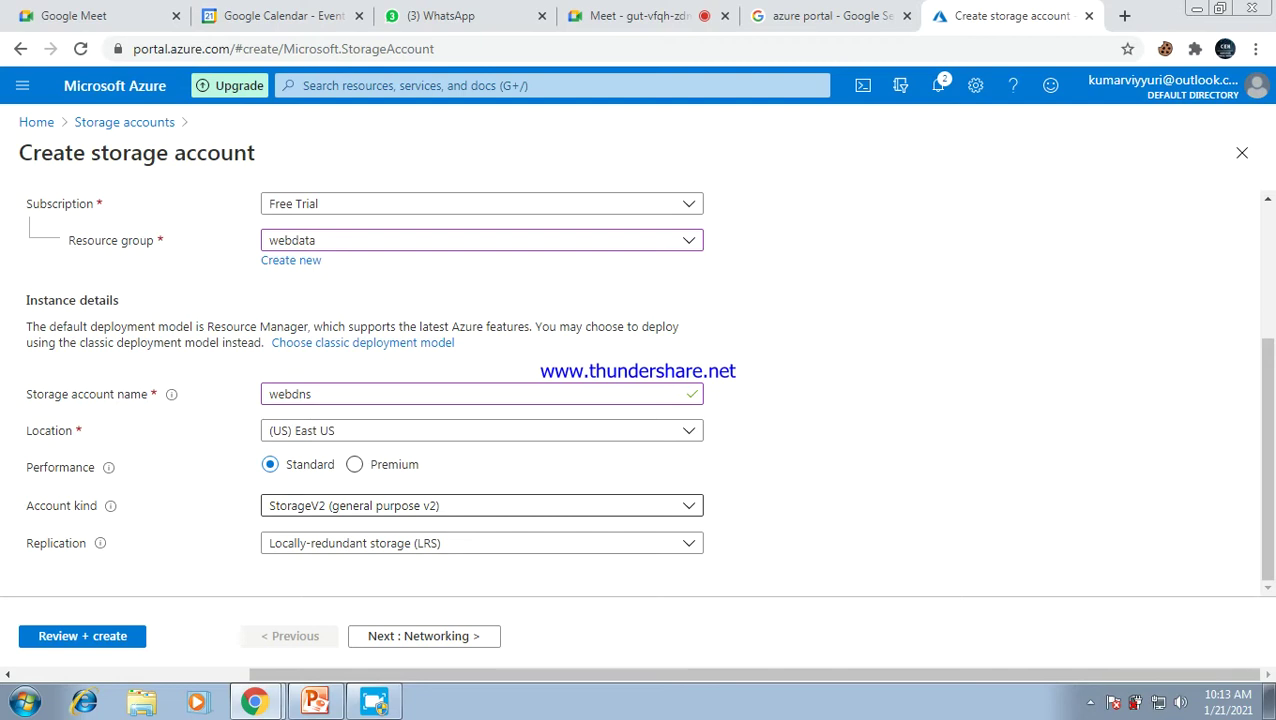
click(482, 506)
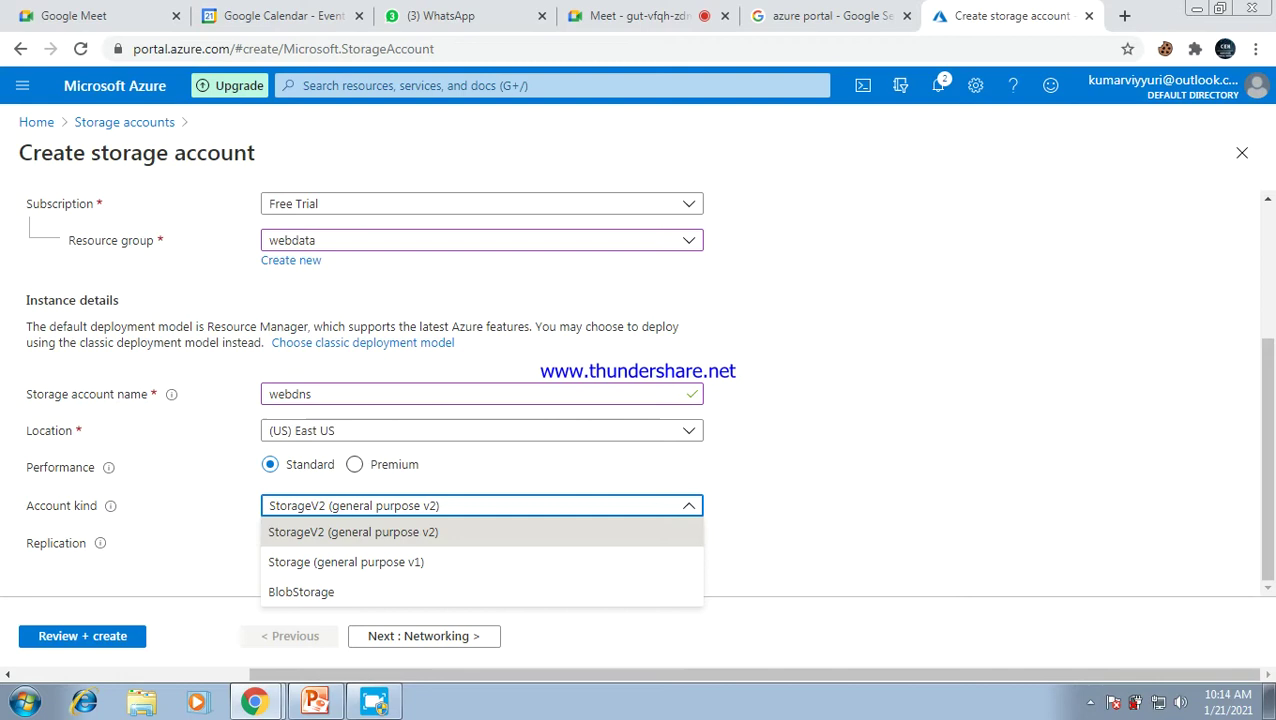
click(480, 534)
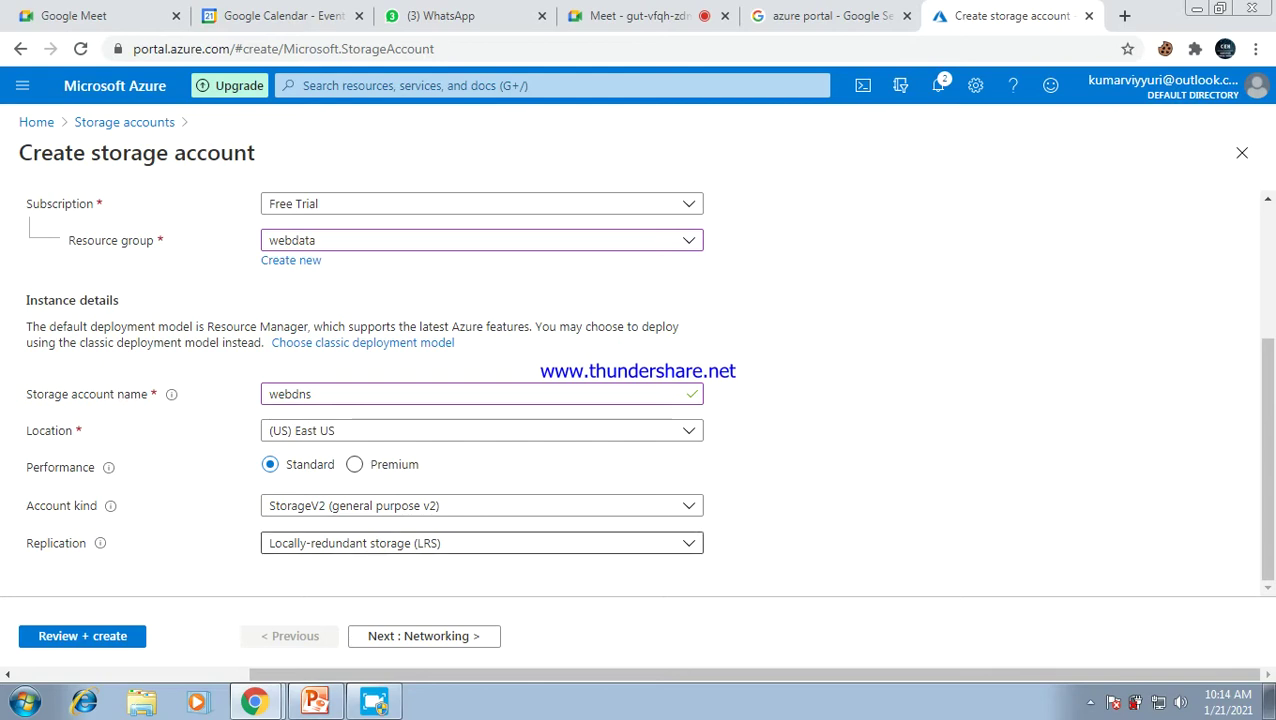
click(480, 543)
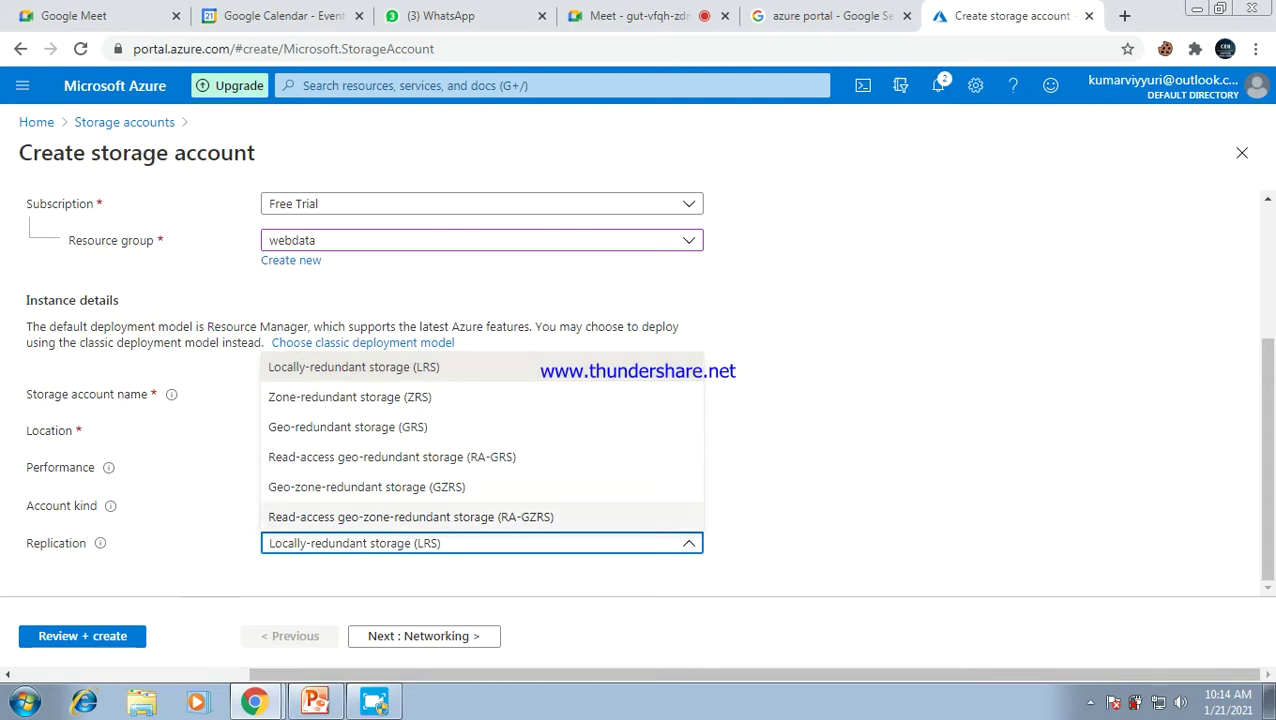
click(354, 367)
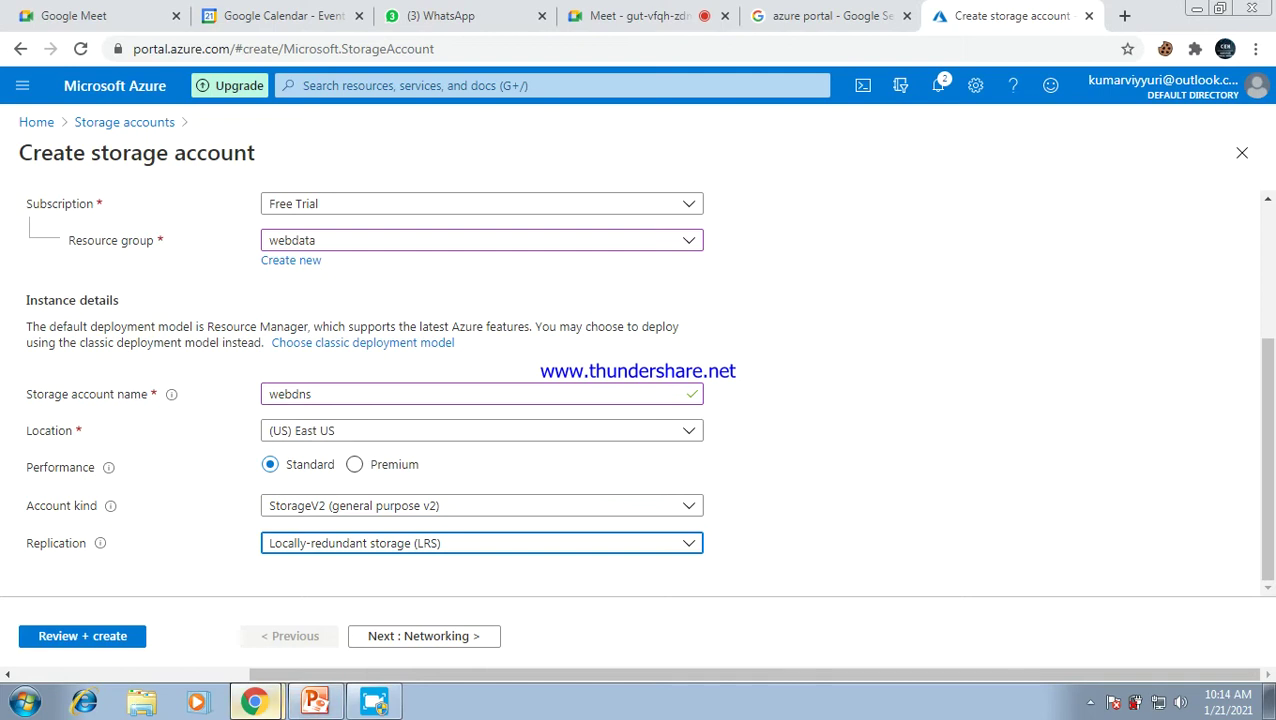
Switch to Paint and sketch a wide box containing three smaller boxes labelled C1, C2 and C3
key(super)
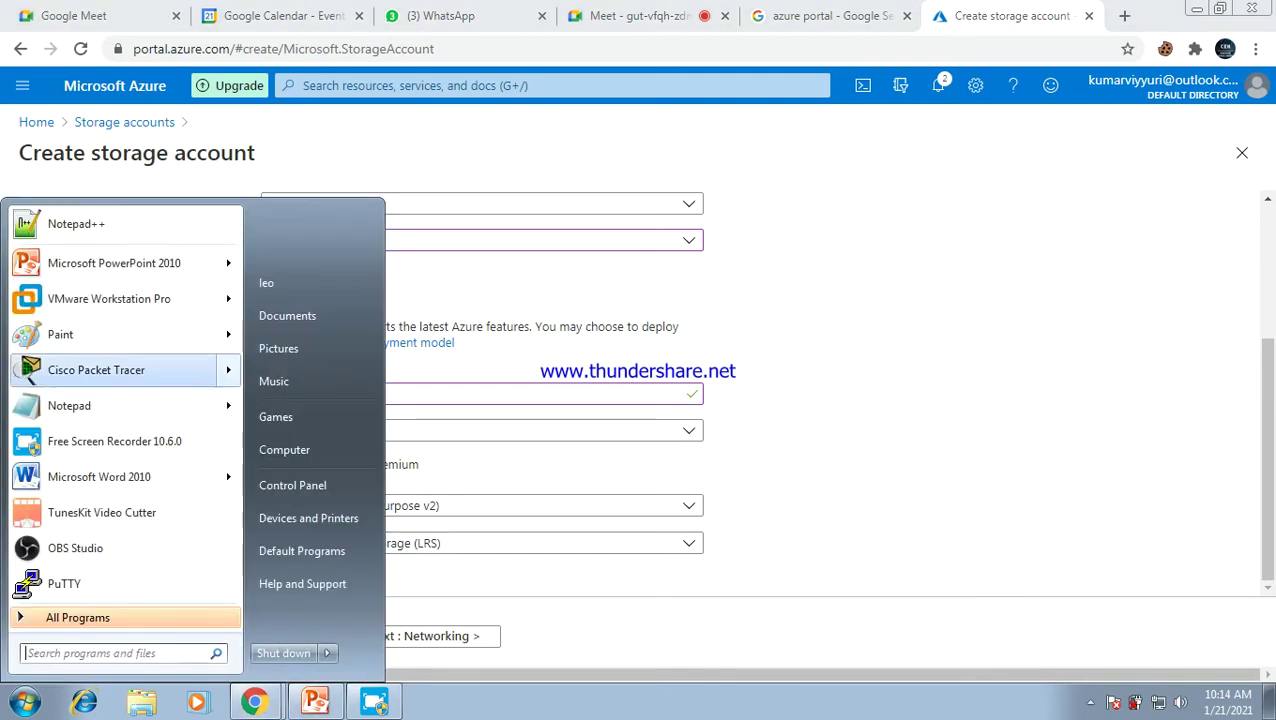
click(60, 331)
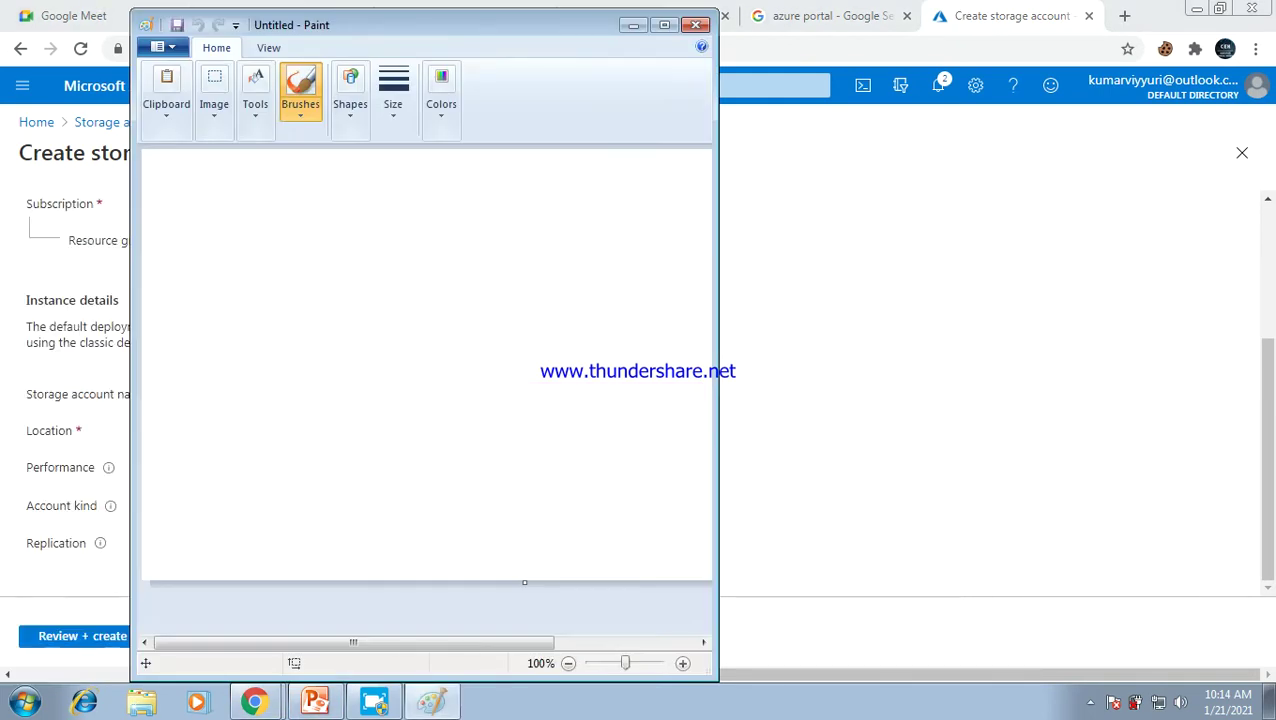
drag(232, 230, 247, 340)
click(233, 225)
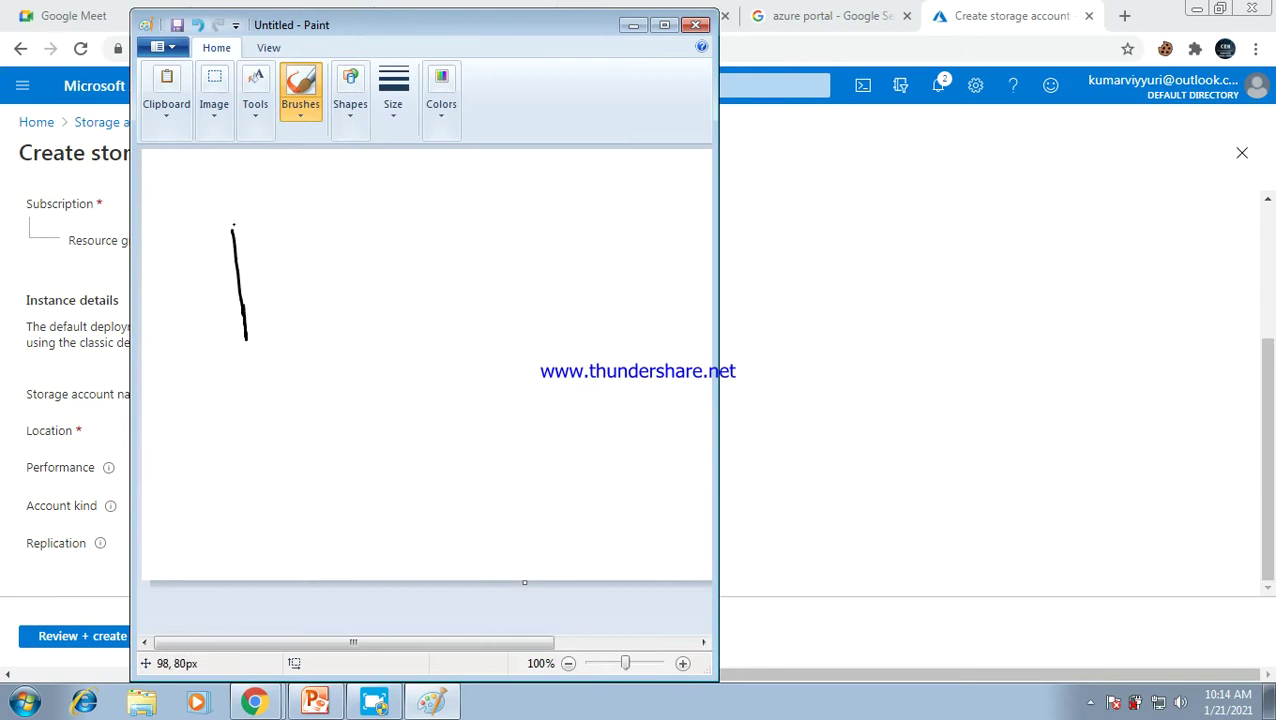
mouse_move(230, 232)
mouse_down()
mouse_move(638, 213)
mouse_move(487, 322)
mouse_move(246, 332)
mouse_up()
drag(281, 261, 295, 307)
mouse_move(283, 257)
mouse_down()
mouse_move(390, 250)
mouse_move(350, 292)
mouse_move(266, 310)
mouse_up()
mouse_move(442, 246)
mouse_down()
mouse_move(444, 276)
mouse_move(510, 264)
mouse_move(446, 272)
mouse_up()
mouse_move(556, 234)
mouse_down()
mouse_move(560, 269)
mouse_move(555, 227)
mouse_move(621, 284)
mouse_move(563, 299)
mouse_move(567, 309)
mouse_up()
mouse_move(342, 267)
mouse_down()
mouse_move(330, 270)
mouse_move(356, 280)
mouse_up()
mouse_move(466, 252)
mouse_down()
mouse_move(458, 260)
mouse_move(472, 268)
mouse_move(492, 264)
mouse_up()
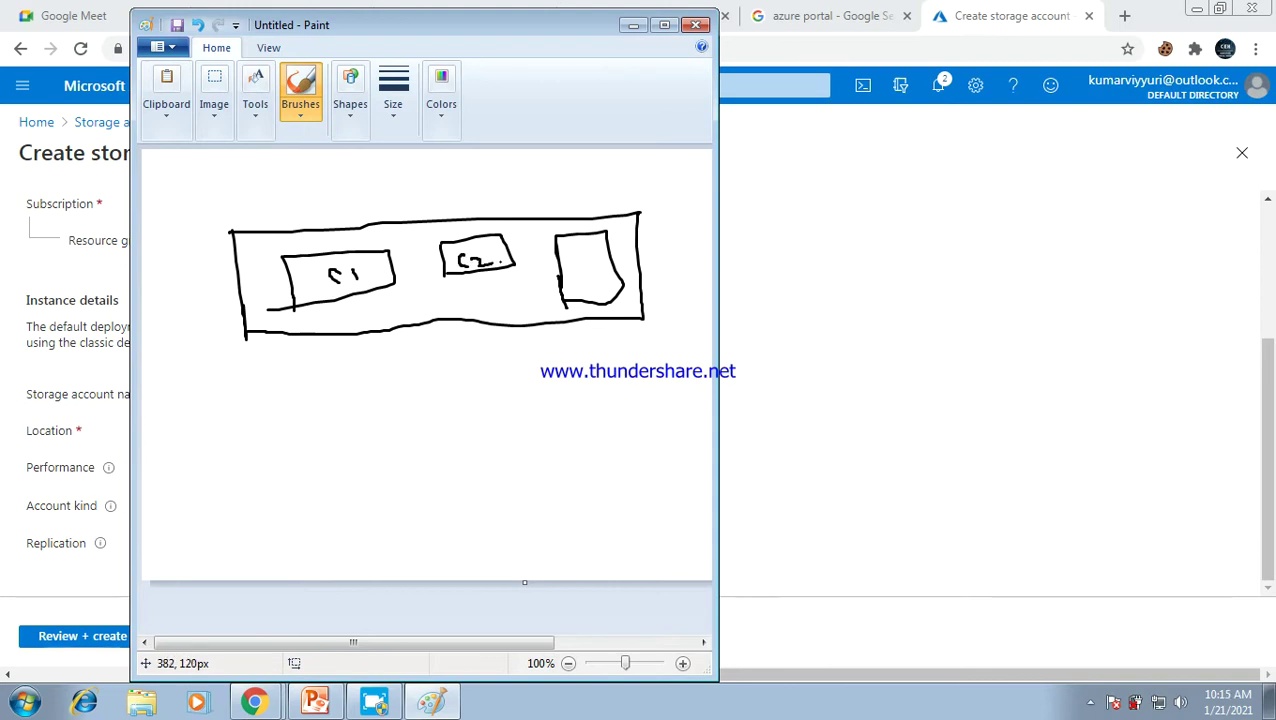
mouse_move(575, 262)
mouse_down()
mouse_move(570, 278)
mouse_move(592, 266)
mouse_move(587, 281)
mouse_up()
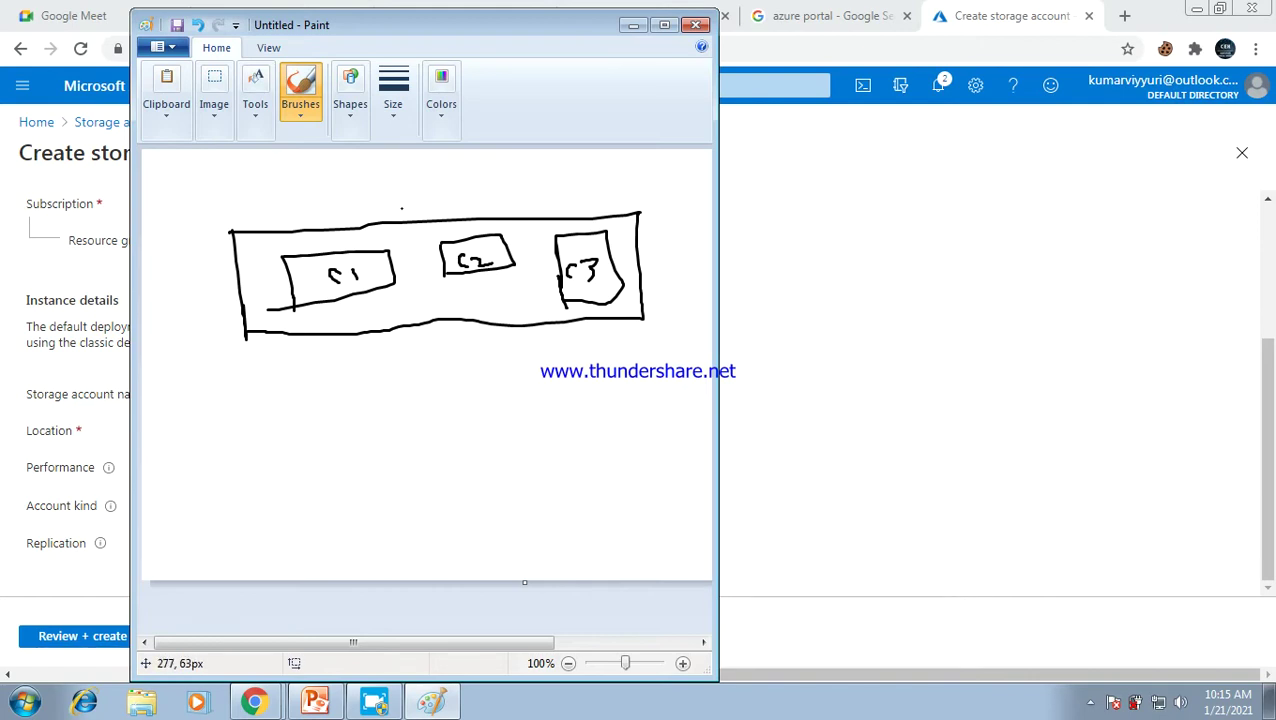
Title the sketch LRS, cross out the C1 box, add a short line above C2, and minimize Paint
mouse_move(403, 157)
mouse_down()
mouse_move(403, 180)
mouse_move(436, 184)
mouse_move(446, 164)
mouse_move(478, 172)
mouse_move(462, 182)
mouse_up()
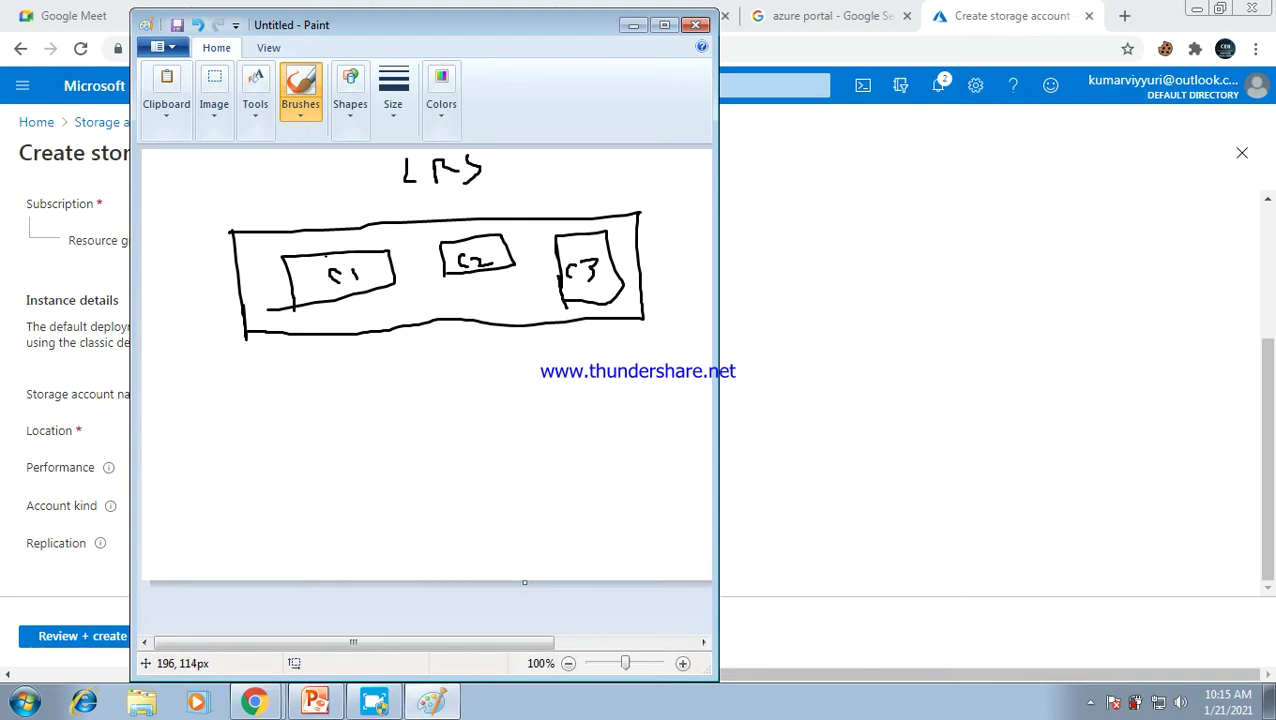
drag(340, 247, 316, 301)
drag(312, 237, 373, 294)
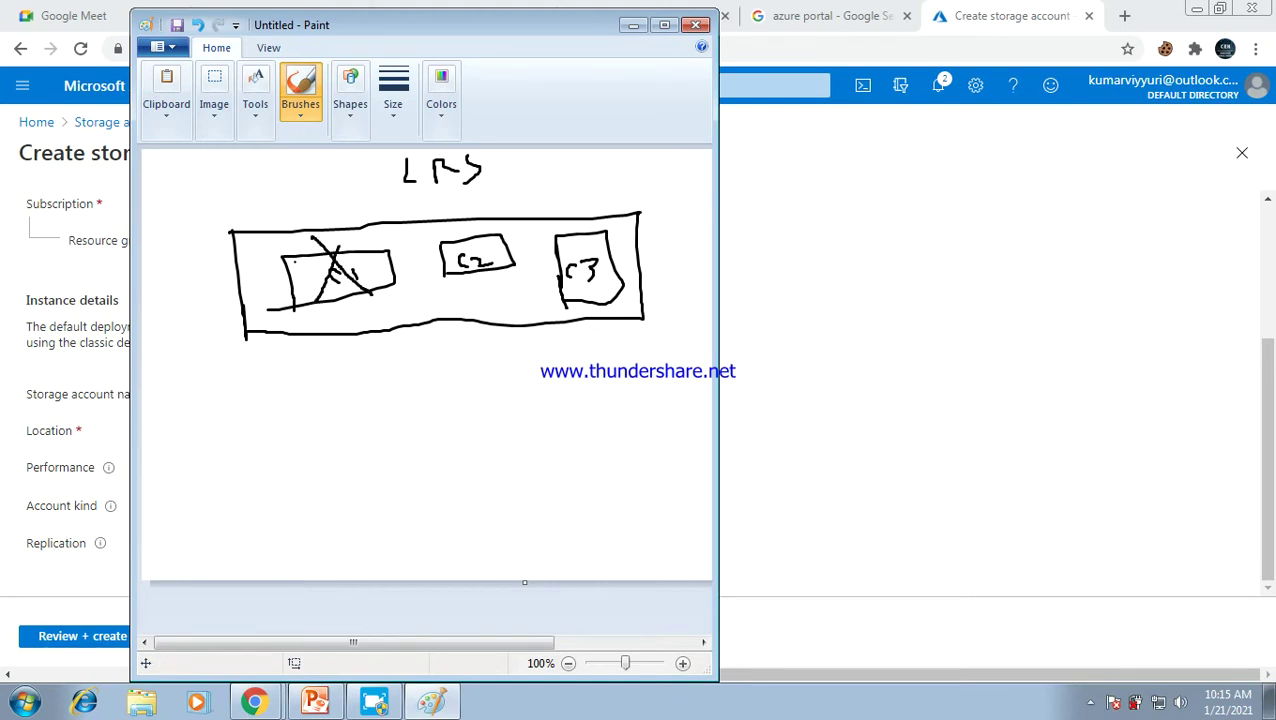
drag(487, 241, 484, 219)
click(633, 25)
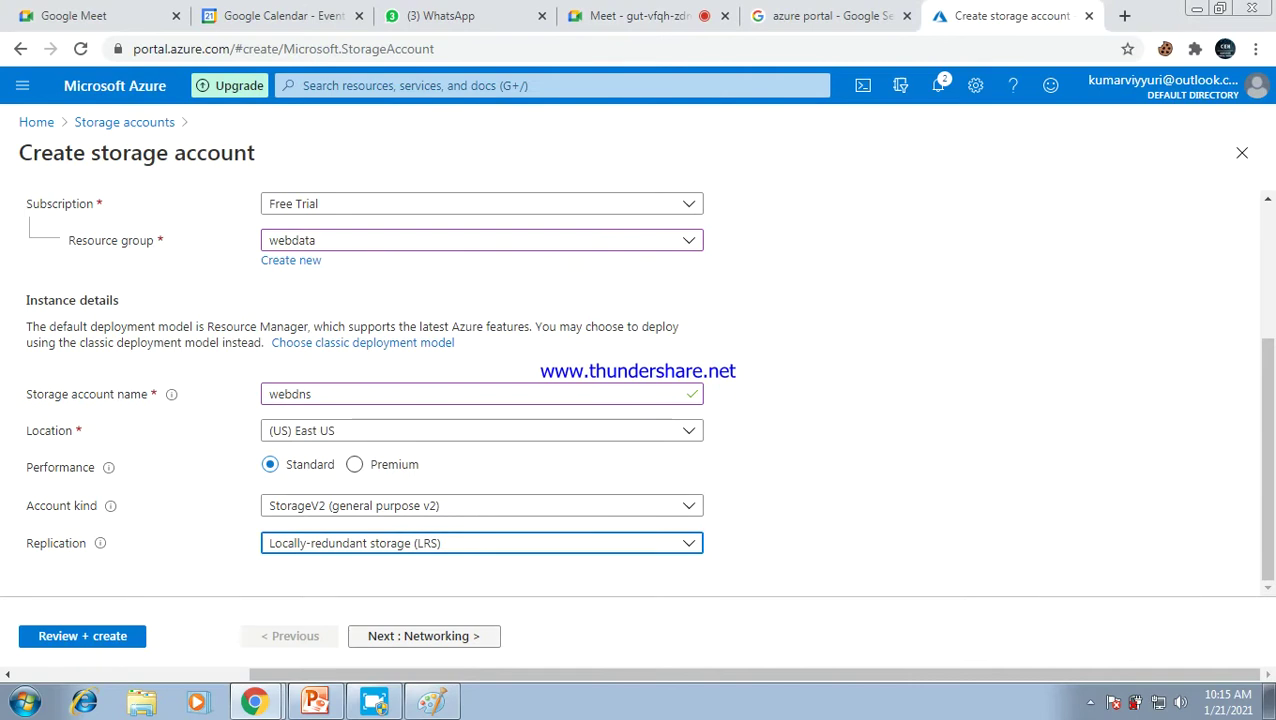
Continue to the storage account's networking settings and try the connectivity methods, choosing Public endpoint (selected networks)
click(424, 636)
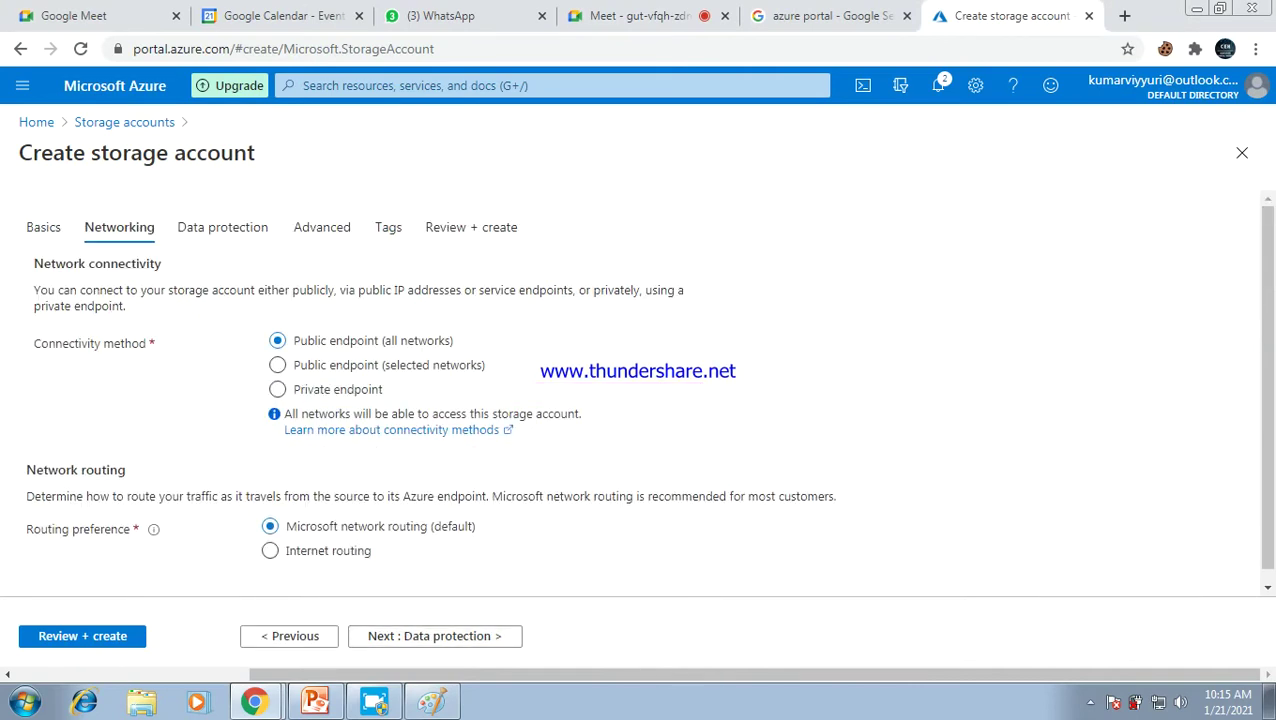
scroll(649, 392, down, 1)
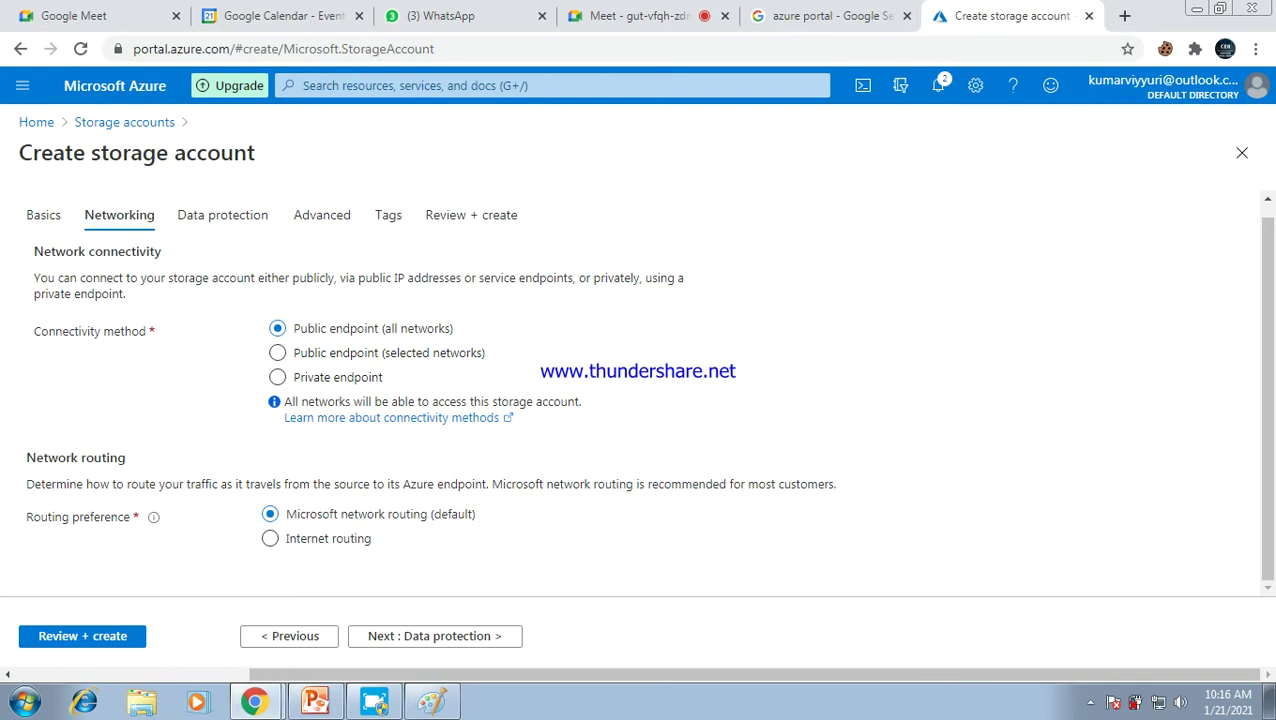
click(277, 377)
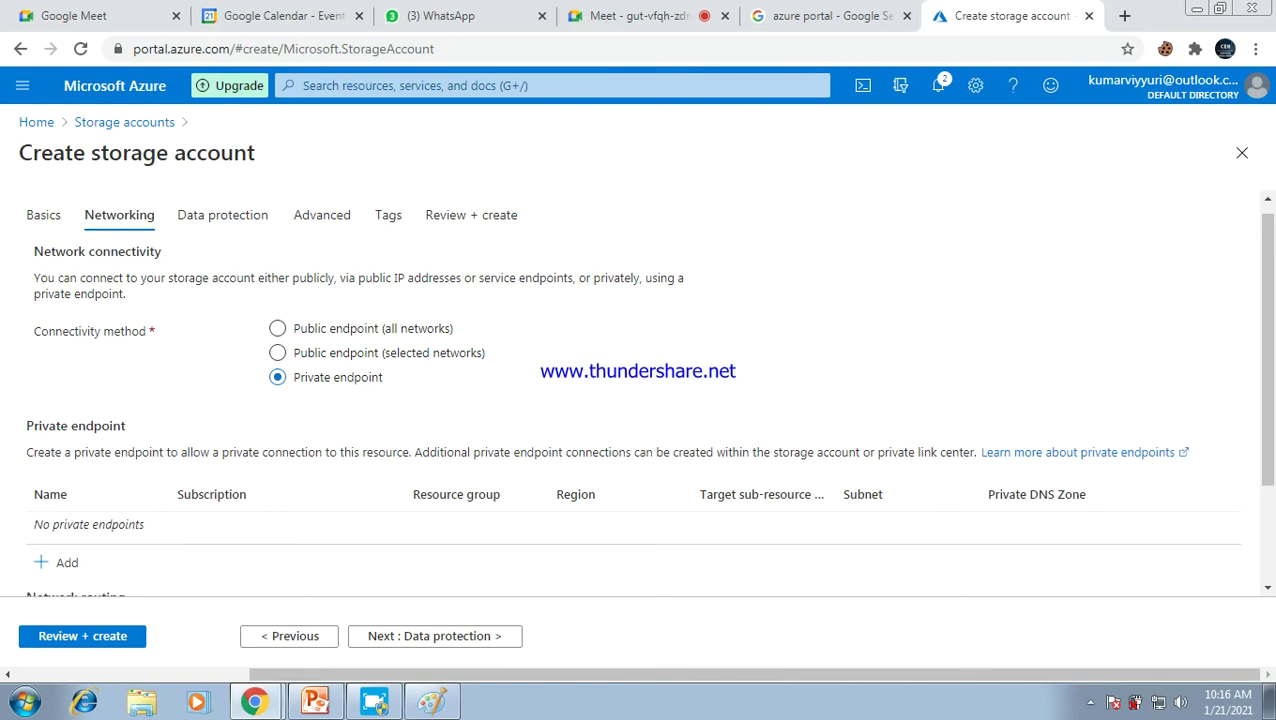
click(277, 352)
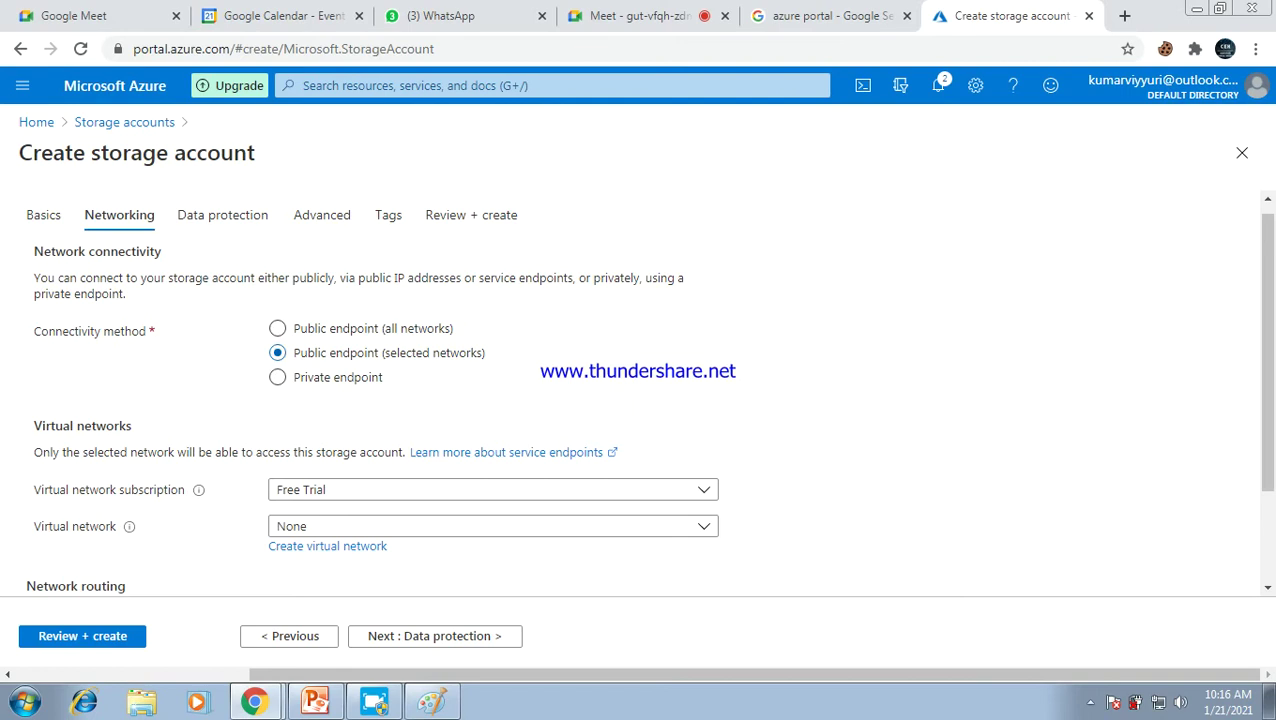
click(277, 328)
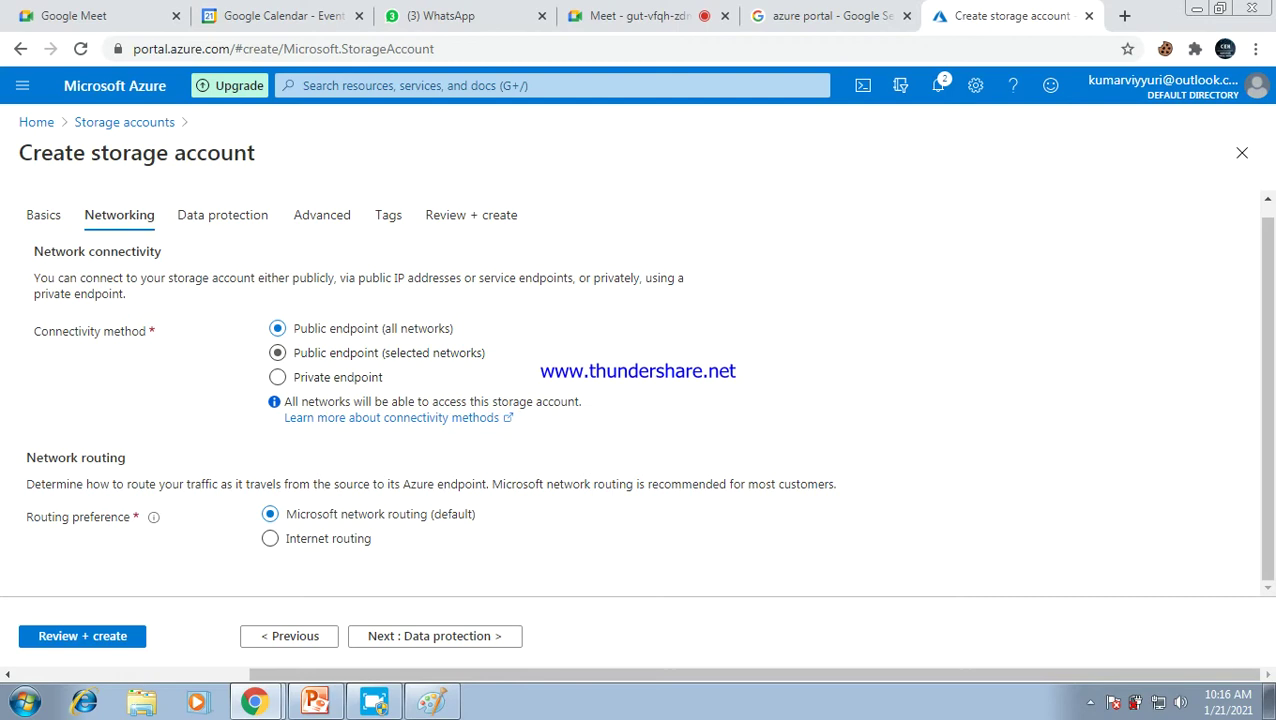
click(277, 352)
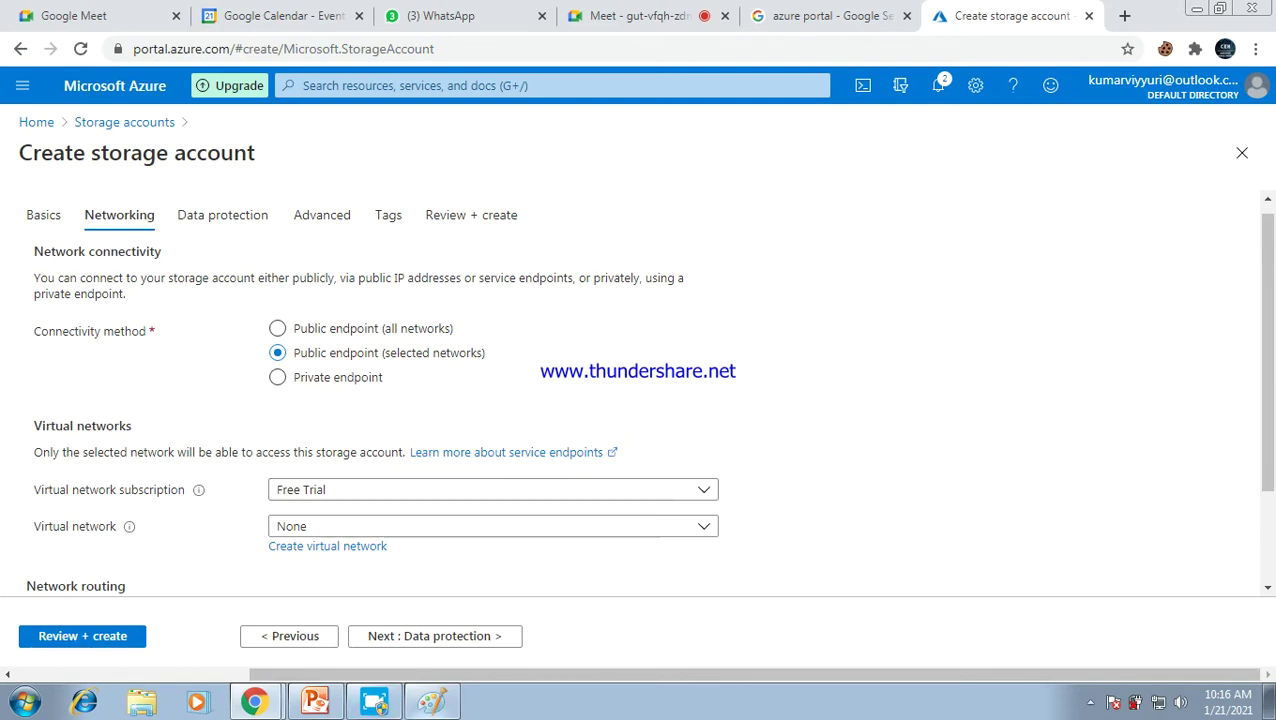
Switch to Paint and sketch two boxes labelled S below the LRS diagram, with an arrow from the second one to an R
click(432, 702)
mouse_move(202, 386)
mouse_down()
mouse_move(206, 440)
mouse_move(266, 388)
mouse_move(214, 437)
mouse_up()
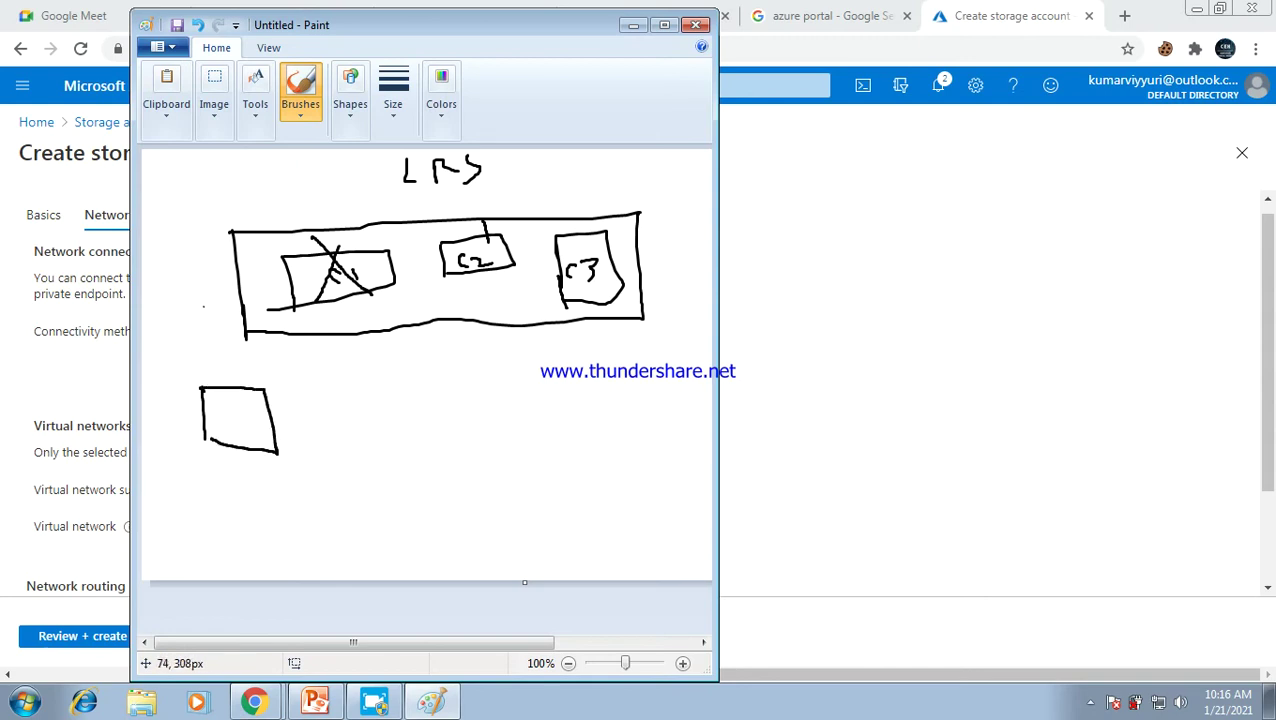
drag(240, 367, 228, 380)
mouse_move(360, 388)
mouse_down()
mouse_move(369, 436)
mouse_move(390, 382)
mouse_move(444, 436)
mouse_move(360, 433)
mouse_up()
mouse_move(404, 351)
mouse_down()
mouse_move(396, 370)
mouse_move(472, 393)
mouse_up()
mouse_move(462, 373)
mouse_down()
mouse_move(478, 382)
mouse_move(452, 420)
mouse_up()
mouse_move(502, 379)
mouse_down()
mouse_move(505, 420)
mouse_move(522, 386)
mouse_move(524, 407)
mouse_up()
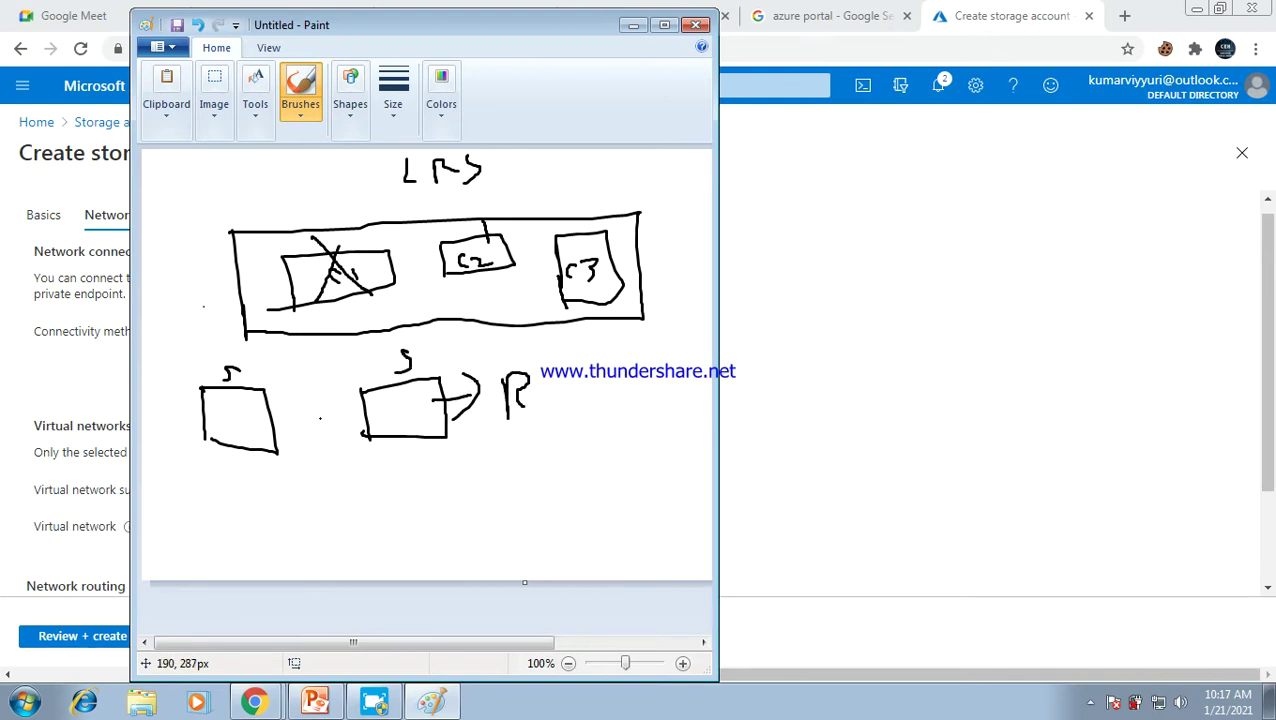
Link an R to the first S box, circle them, add an upward arrow and a double-headed arrow to the second box, and minimize Paint
mouse_move(266, 411)
mouse_down()
mouse_move(290, 410)
mouse_move(292, 425)
mouse_move(310, 399)
mouse_move(315, 415)
mouse_move(279, 363)
mouse_move(195, 362)
mouse_move(184, 455)
mouse_move(294, 465)
mouse_move(338, 380)
mouse_move(292, 366)
mouse_up()
click(320, 410)
mouse_move(185, 364)
mouse_down()
mouse_move(183, 332)
mouse_move(200, 345)
mouse_up()
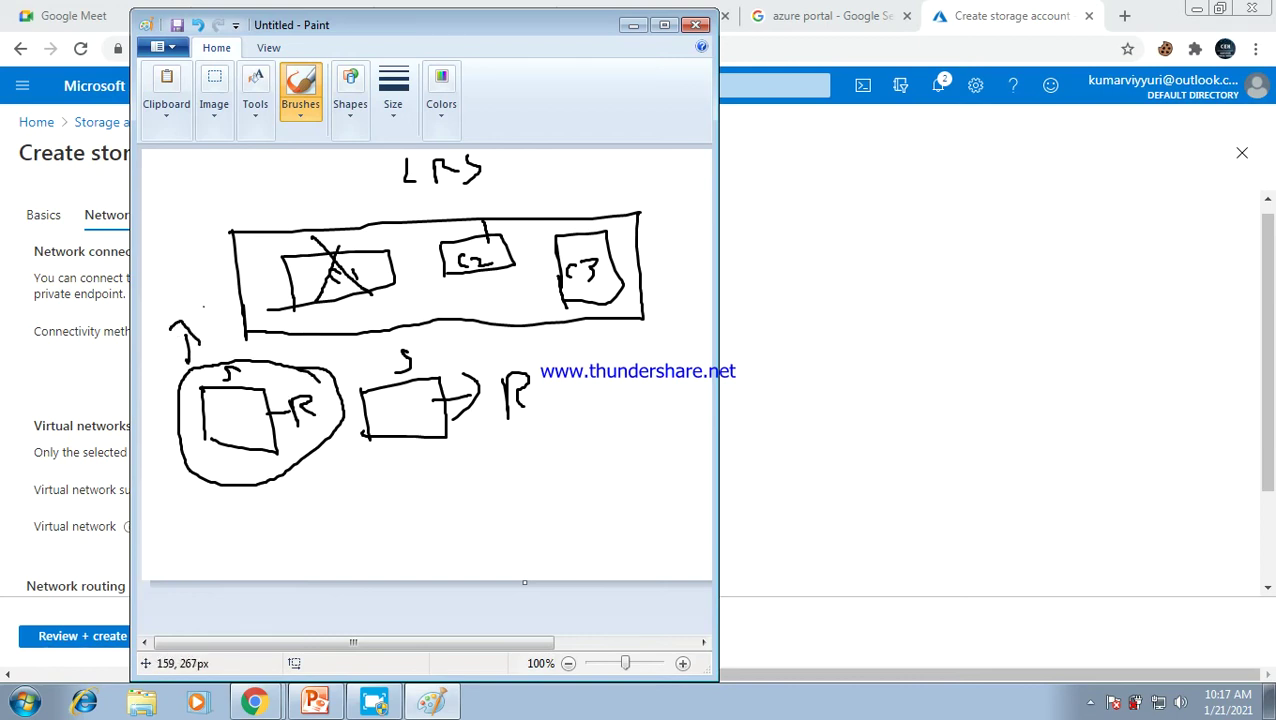
drag(296, 358, 386, 376)
drag(293, 347, 290, 362)
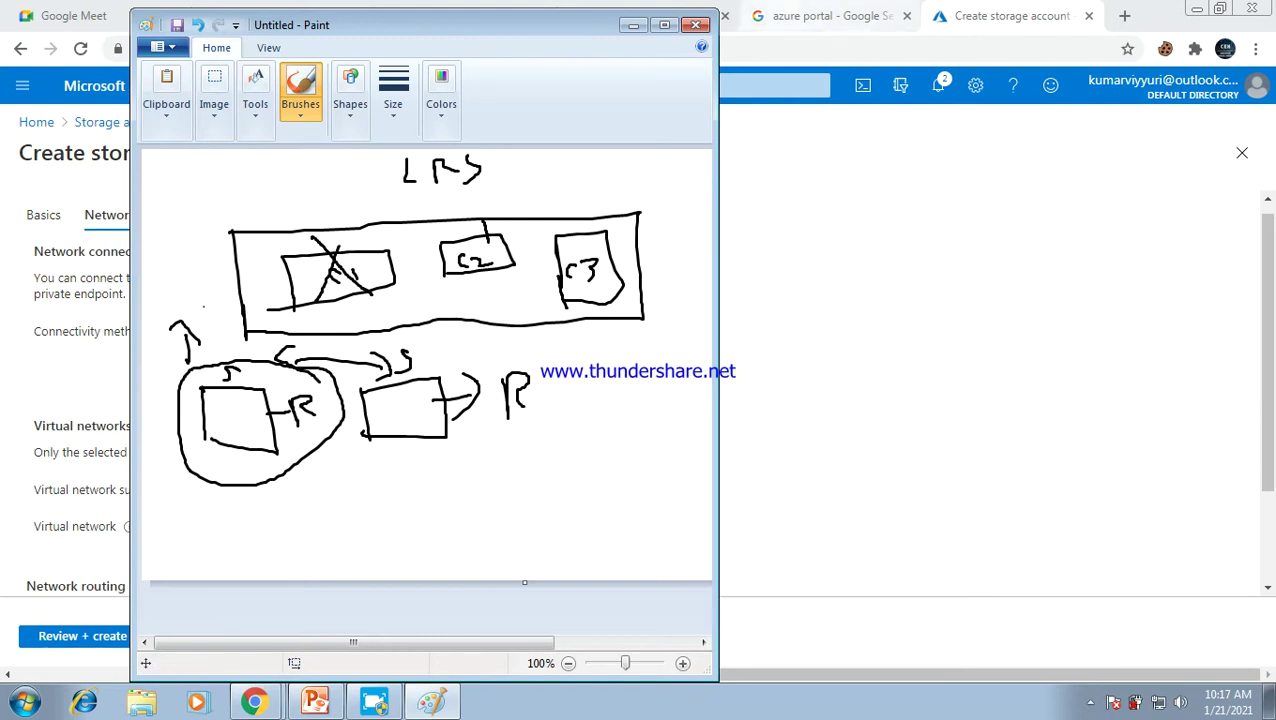
click(633, 25)
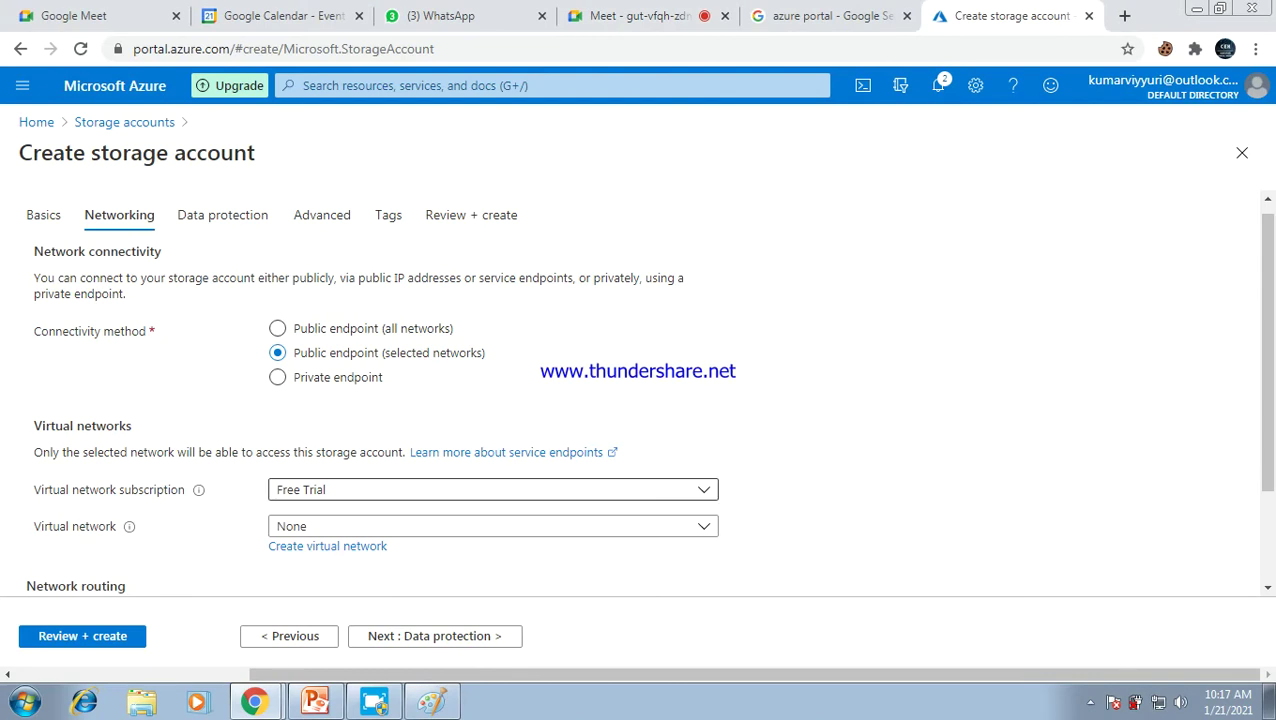
Reselect Free Trial as the virtual network subscription and change the connectivity method to Private endpoint
click(493, 490)
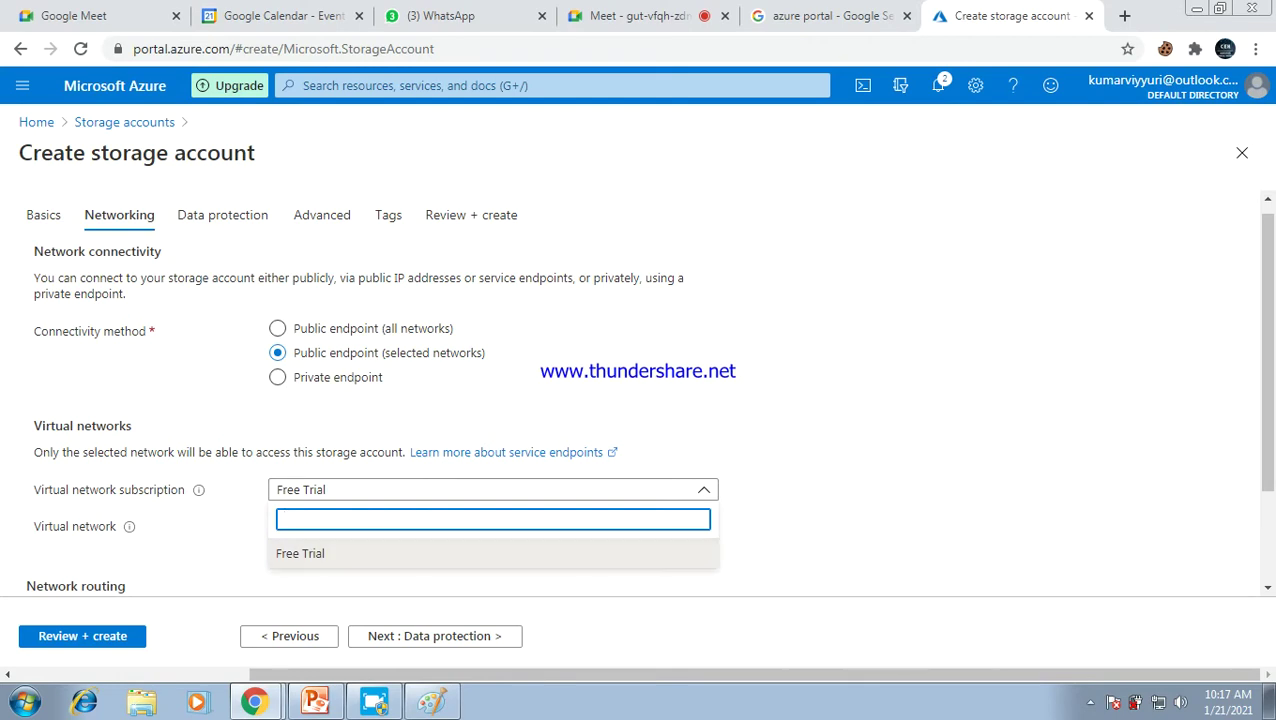
click(493, 553)
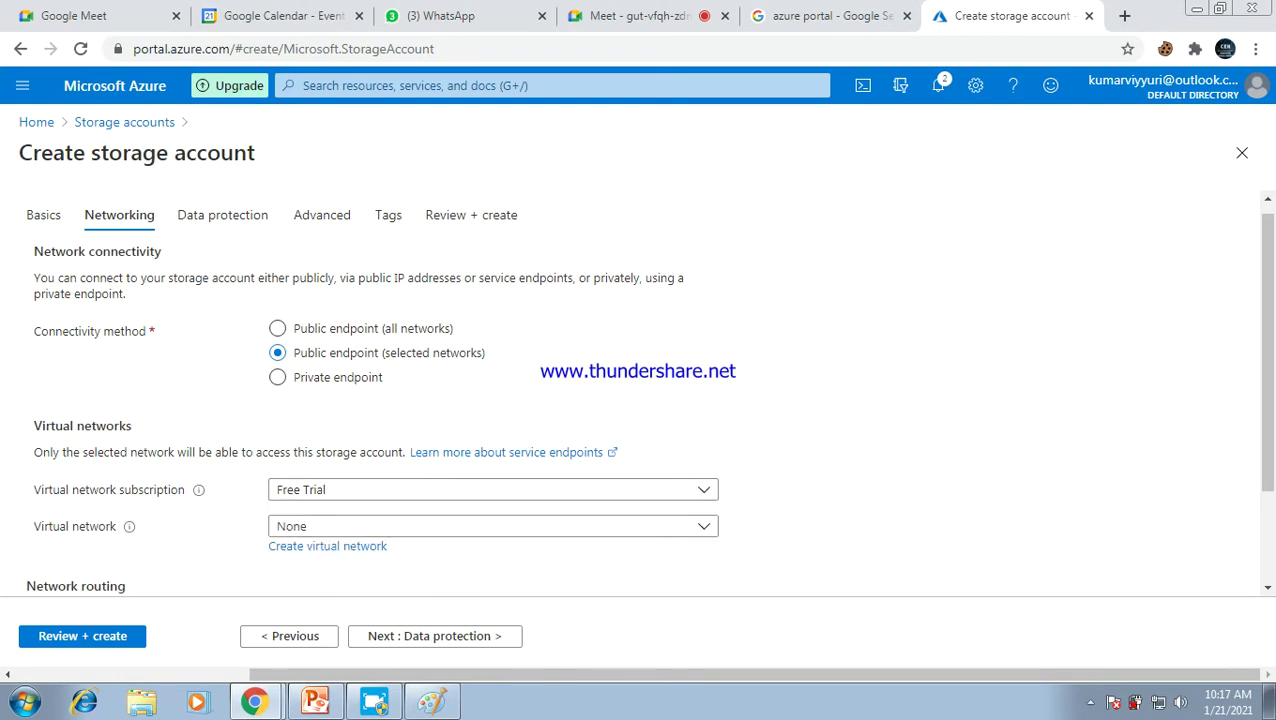
click(278, 377)
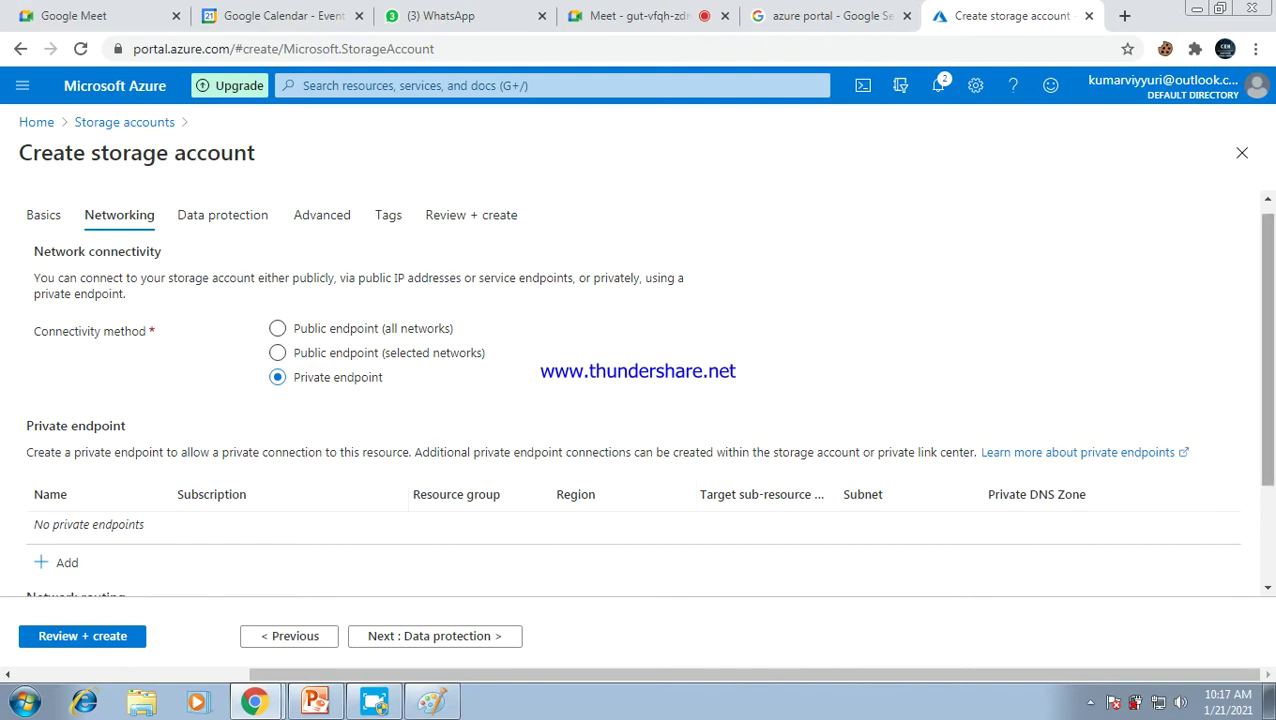
Add a private endpoint and try to submit it with the name and virtual network left empty
scroll(640, 390, down, 1)
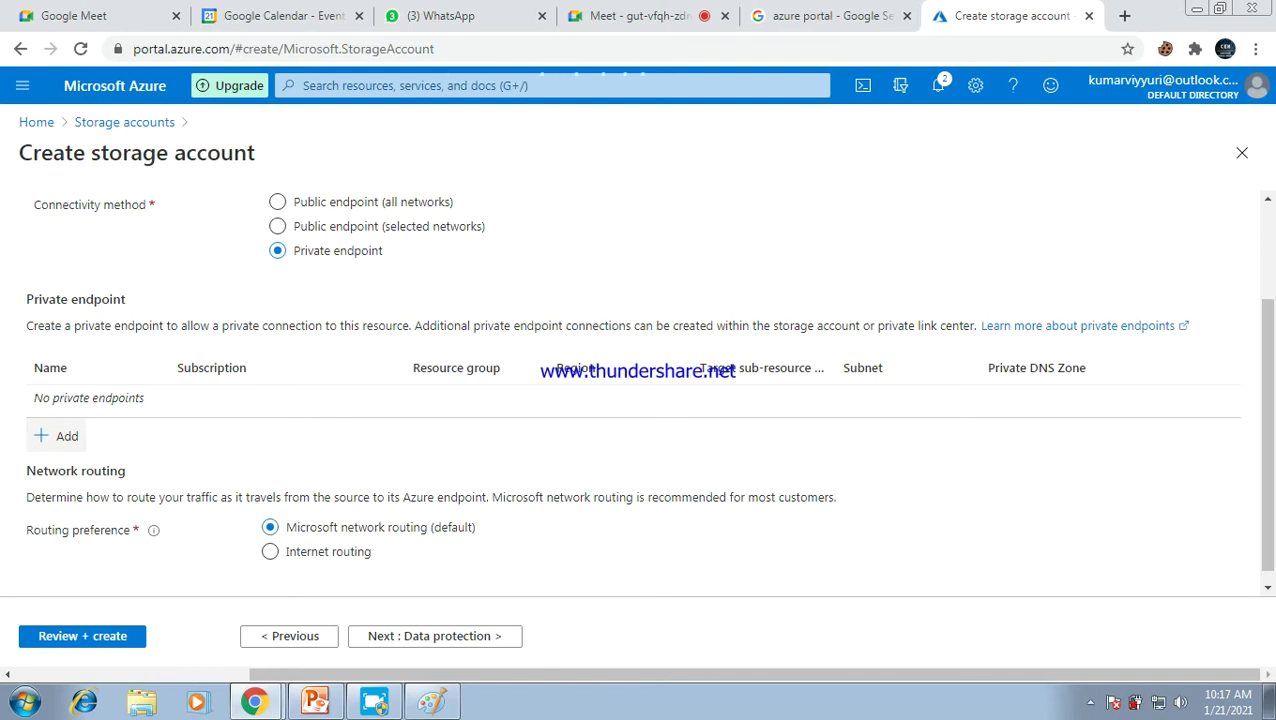
click(58, 436)
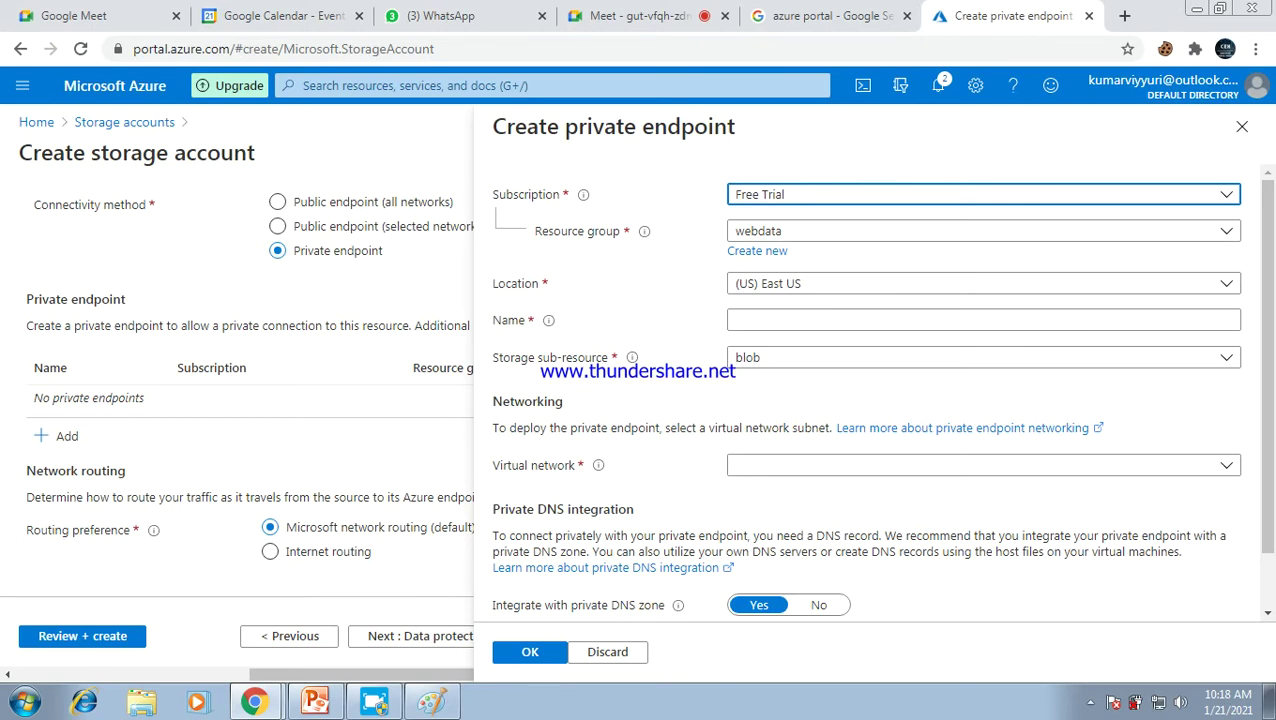
click(530, 651)
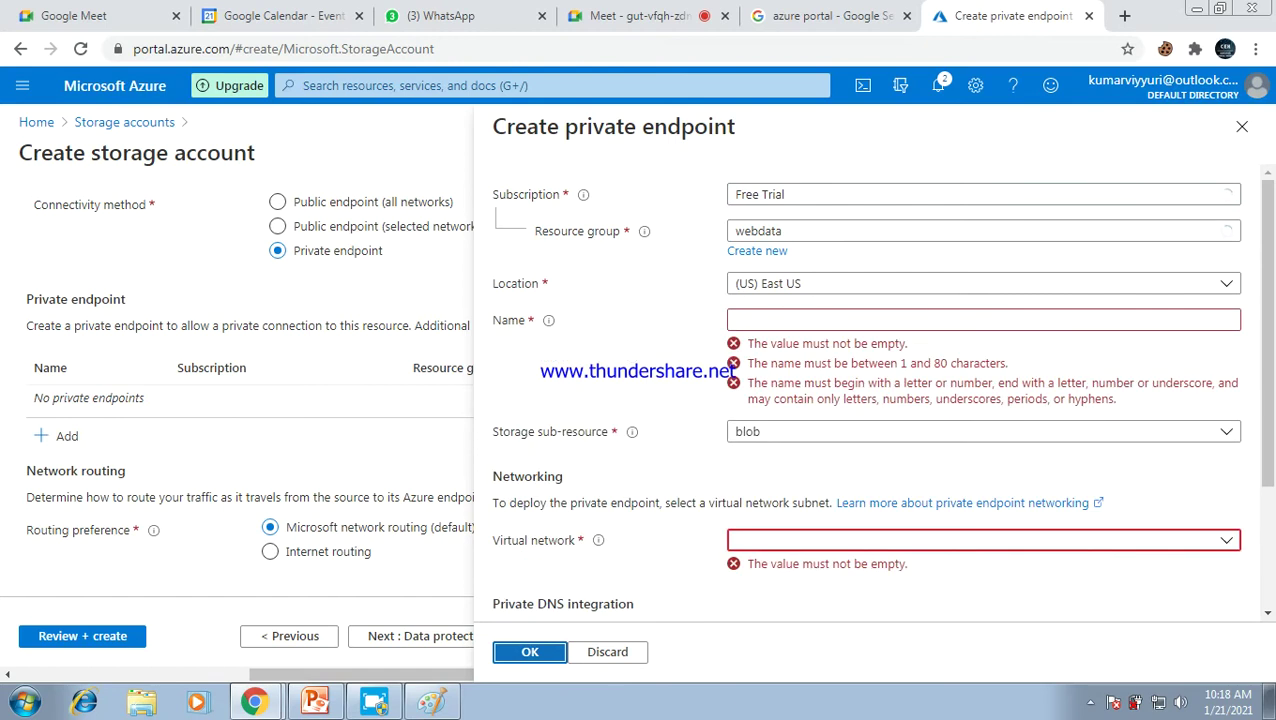
Discard the private endpoint form, set the connectivity method to Public endpoint (all networks), and proceed to the data protection settings
click(1242, 127)
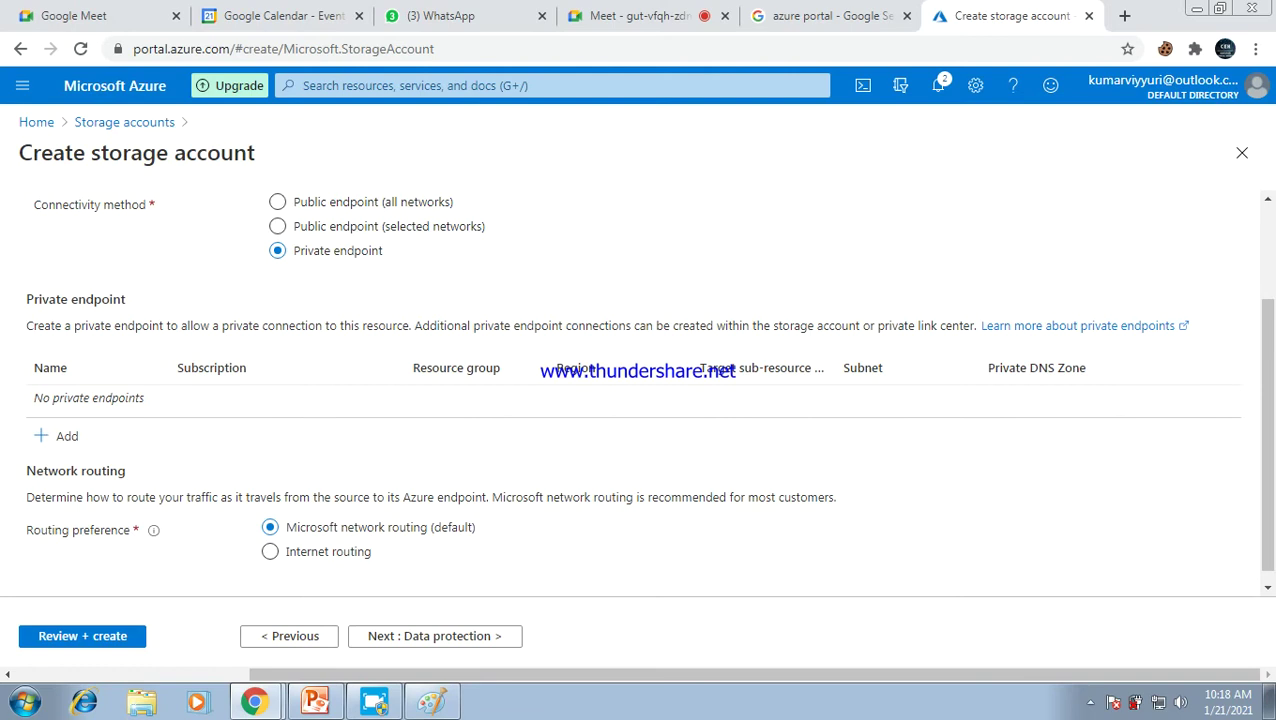
click(278, 202)
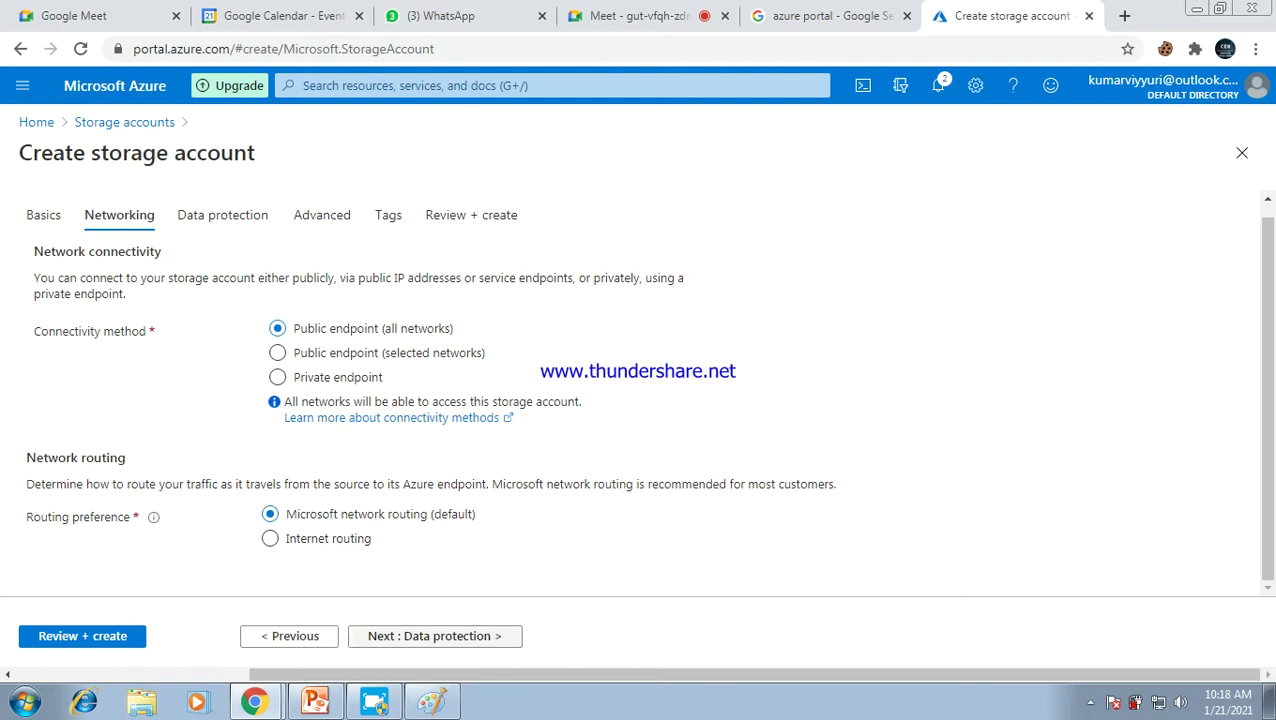
click(434, 636)
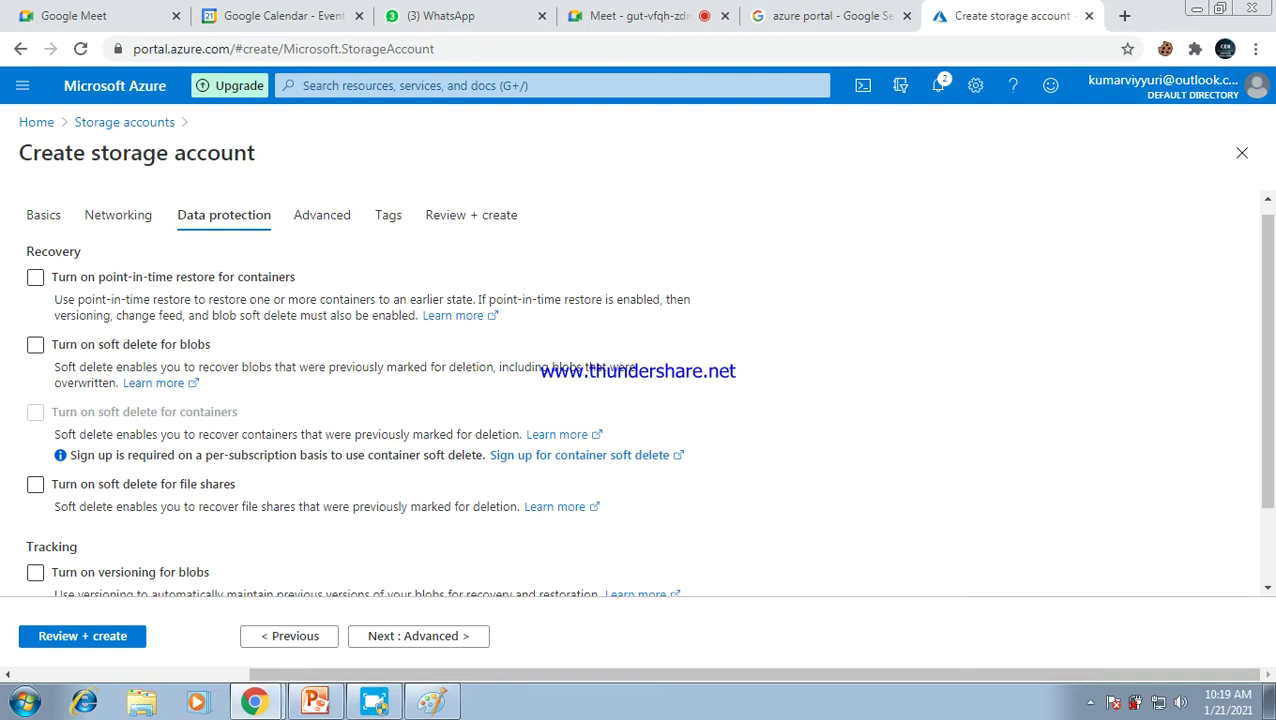
Turn on versioning for blobs and proceed to the advanced settings
scroll(648, 391, down, 1)
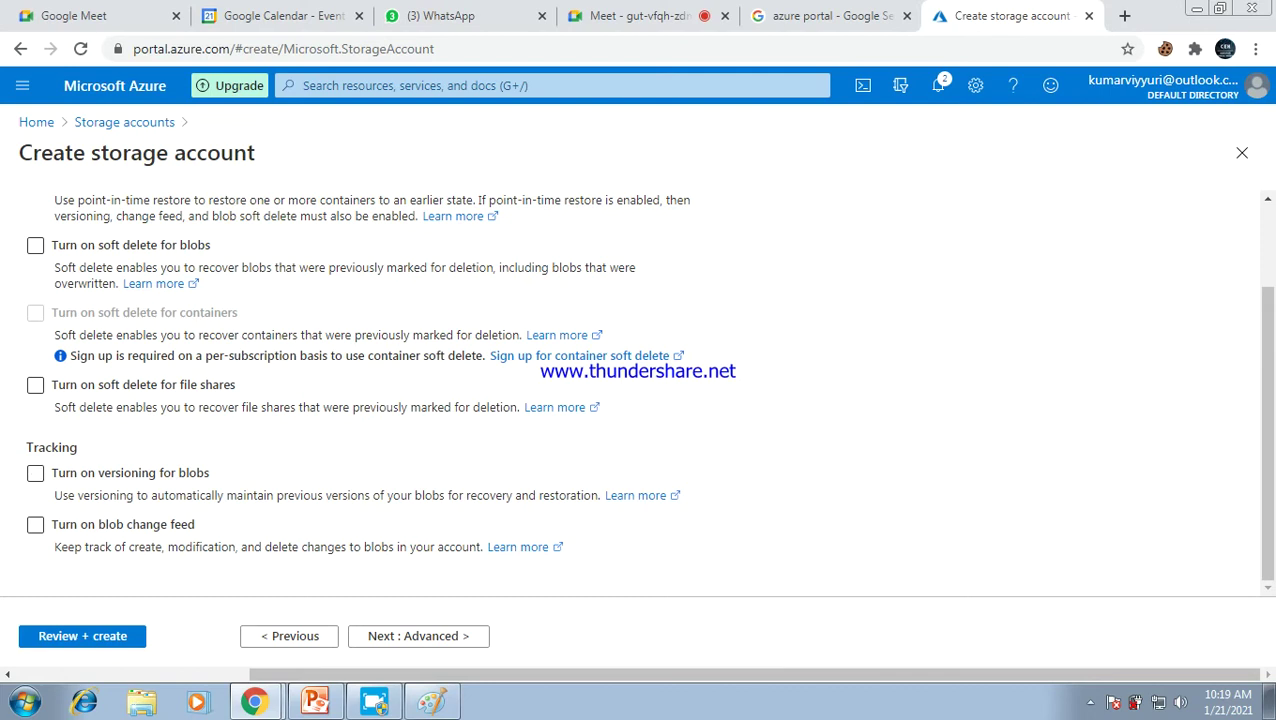
click(36, 473)
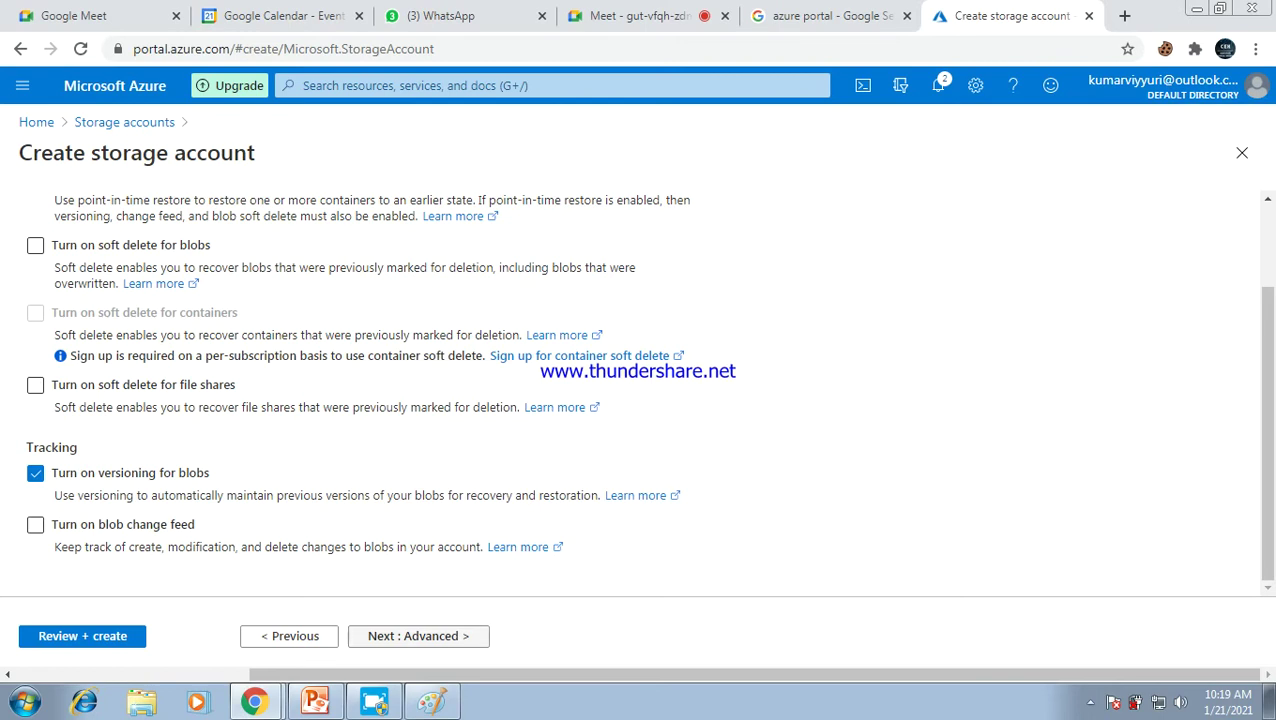
click(418, 636)
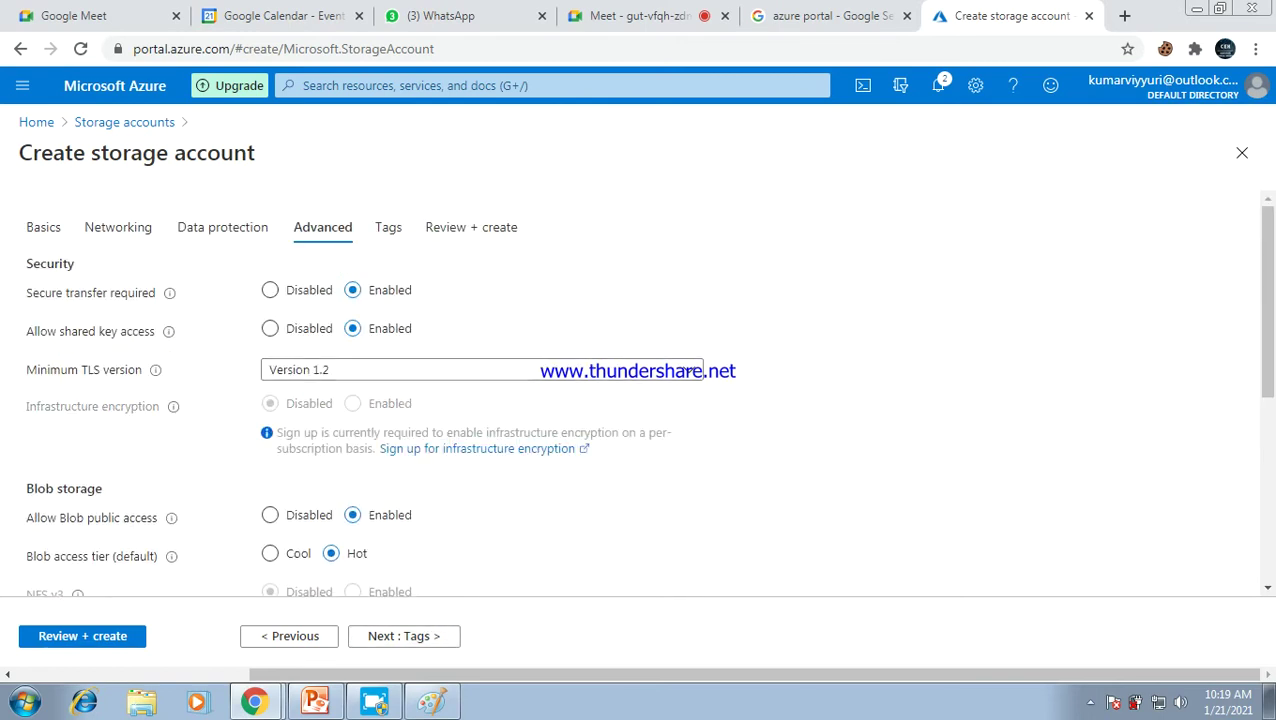
Set Allow Blob public access to Disabled in the blob storage settings
scroll(690, 371, down, 1)
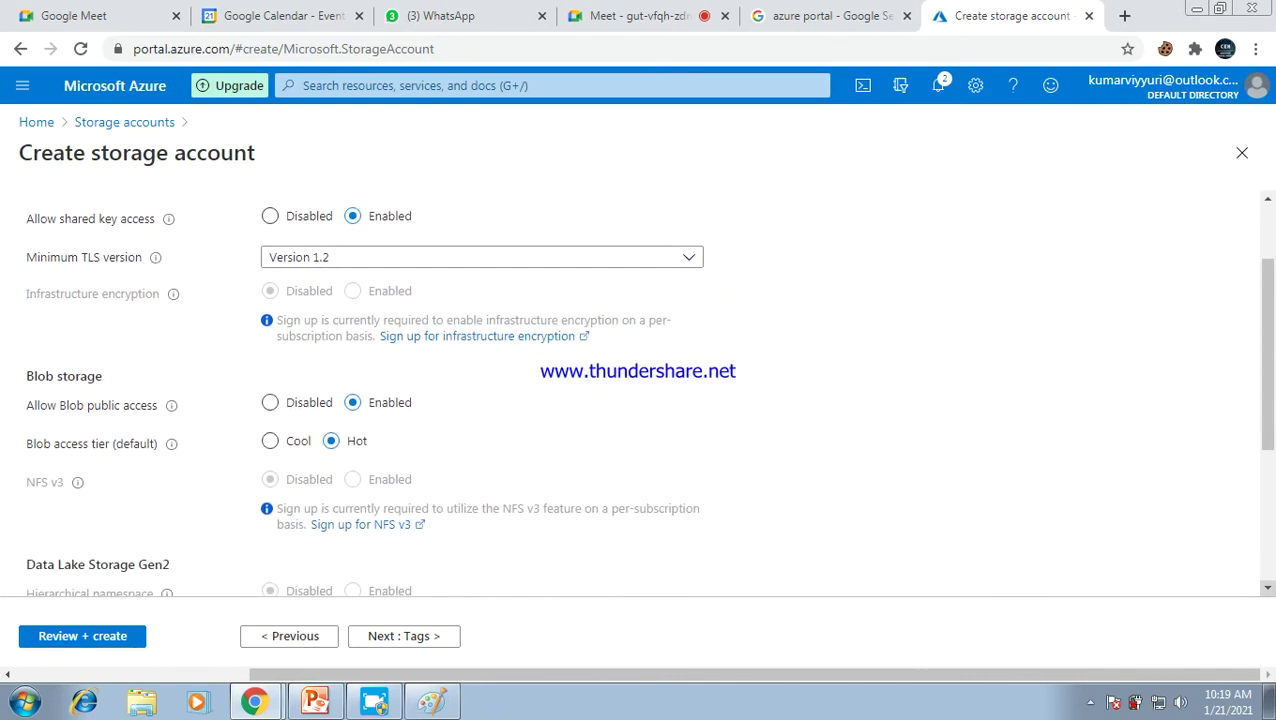
click(1268, 588)
click(1268, 199)
click(1268, 199)
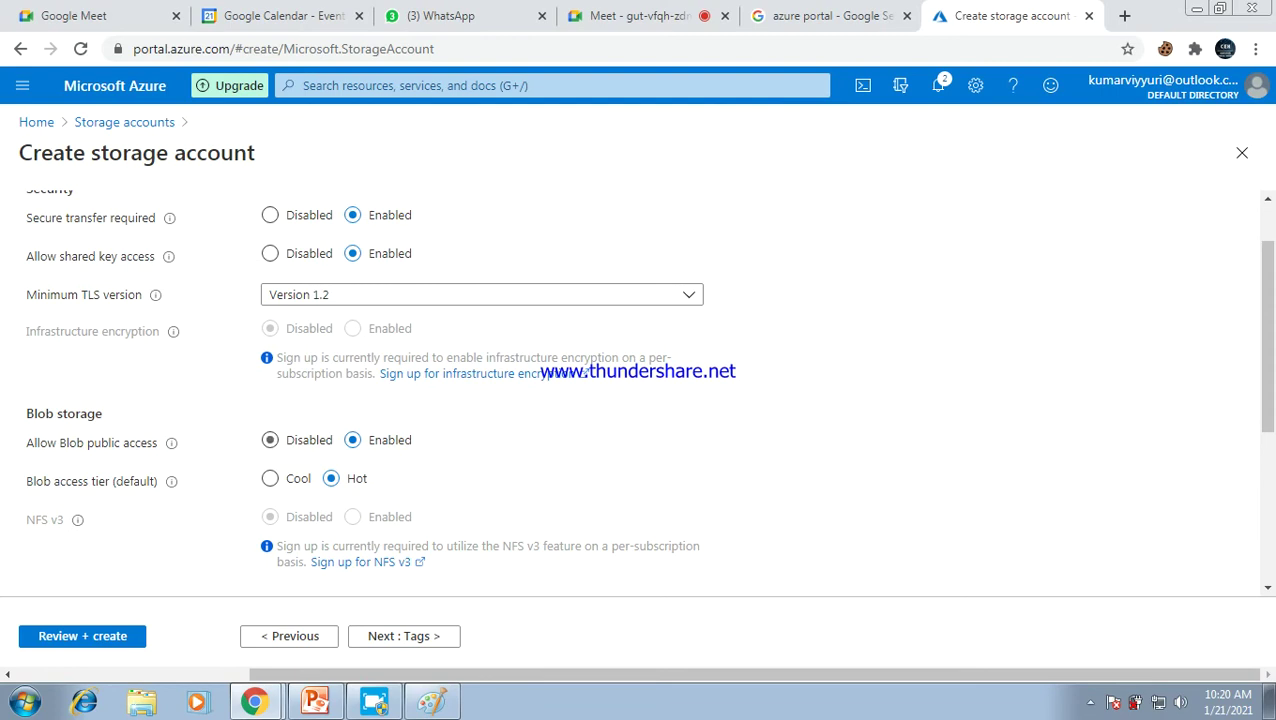
click(270, 440)
Switch to Paint and discard the LRS sketch without saving it
click(431, 702)
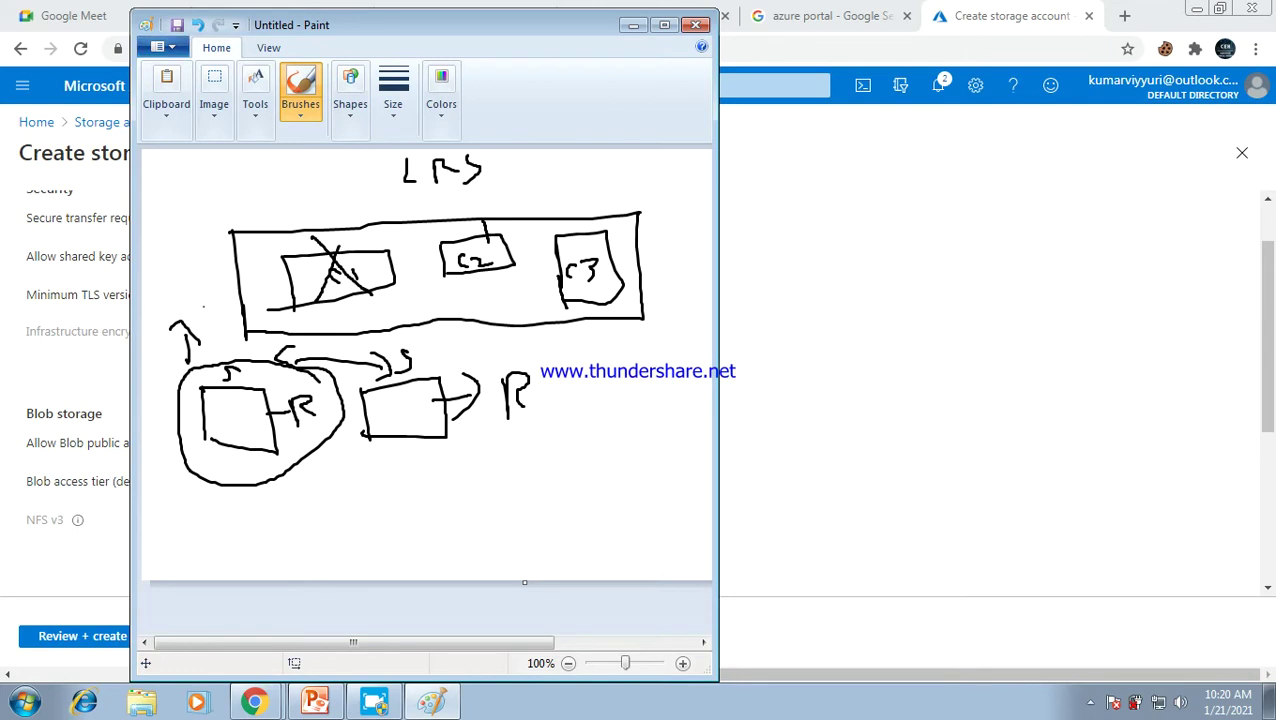
click(695, 24)
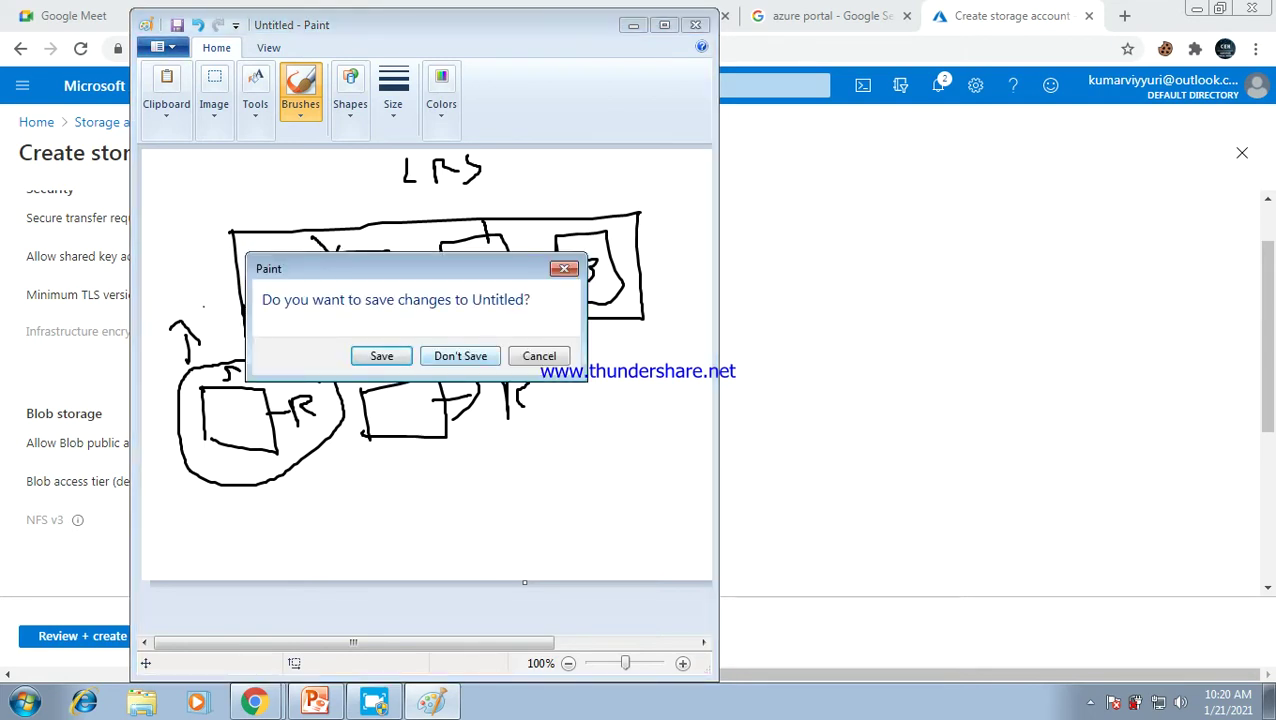
click(482, 356)
Sketch a box labelled DB and a second box in Paint, with an arrow pointing to the DB box and a circled label above the arrow
mouse_move(199, 212)
mouse_down()
mouse_move(201, 288)
mouse_move(199, 206)
mouse_move(338, 276)
mouse_move(218, 280)
mouse_up()
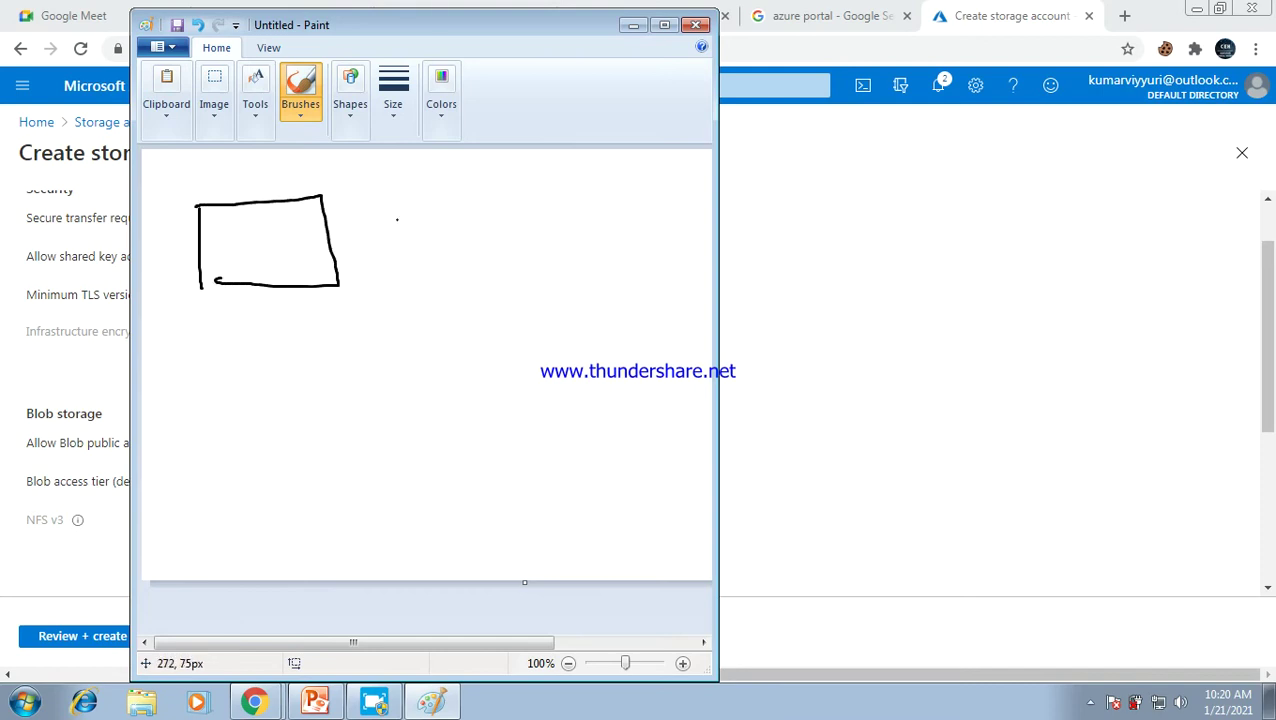
drag(486, 201, 494, 259)
mouse_move(484, 189)
mouse_down()
mouse_move(530, 184)
mouse_move(548, 262)
mouse_move(496, 266)
mouse_up()
mouse_move(231, 273)
mouse_down()
mouse_move(231, 238)
mouse_move(232, 268)
mouse_move(266, 270)
mouse_move(276, 250)
mouse_move(268, 272)
mouse_up()
mouse_move(540, 222)
mouse_down()
mouse_move(329, 236)
mouse_move(377, 252)
mouse_up()
mouse_move(356, 190)
mouse_down()
mouse_move(360, 207)
mouse_move(370, 176)
mouse_move(394, 182)
mouse_move(386, 163)
mouse_move(338, 188)
mouse_move(362, 214)
mouse_move(424, 181)
mouse_up()
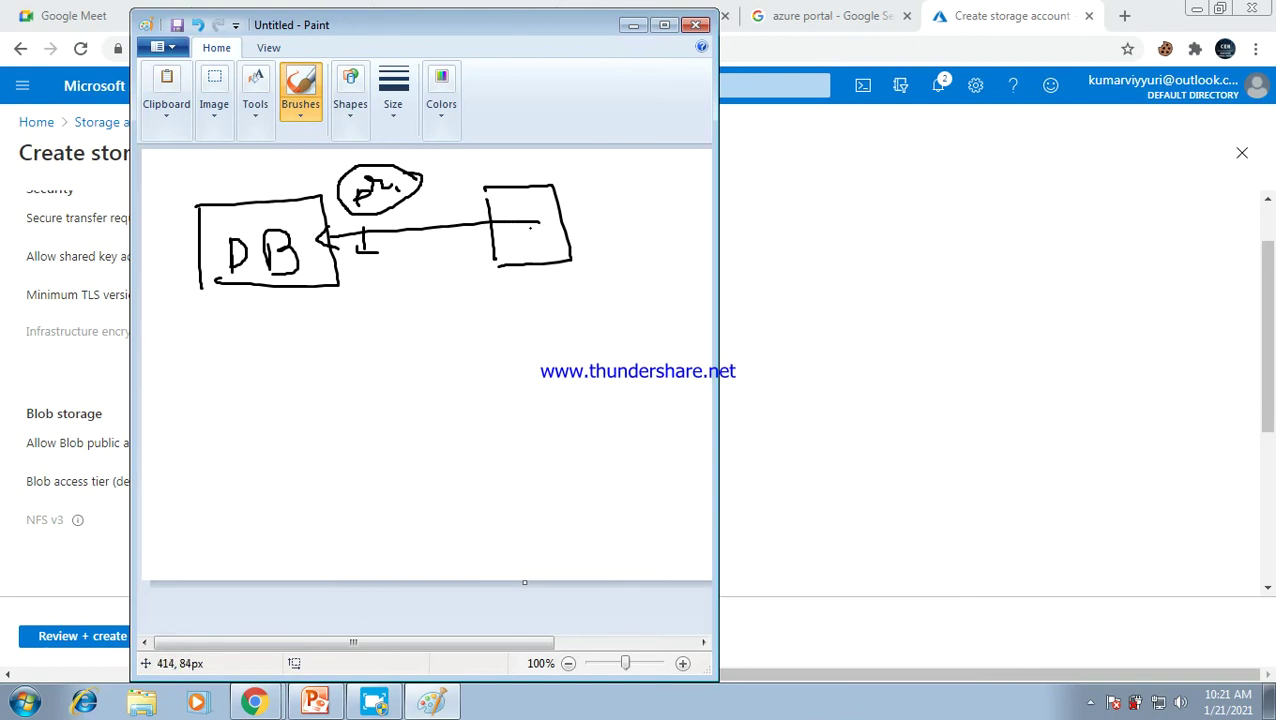
Draw an outgoing arrow from the second box and close Paint without saving the sketch
mouse_move(541, 220)
mouse_down()
mouse_move(644, 199)
mouse_move(620, 210)
mouse_up()
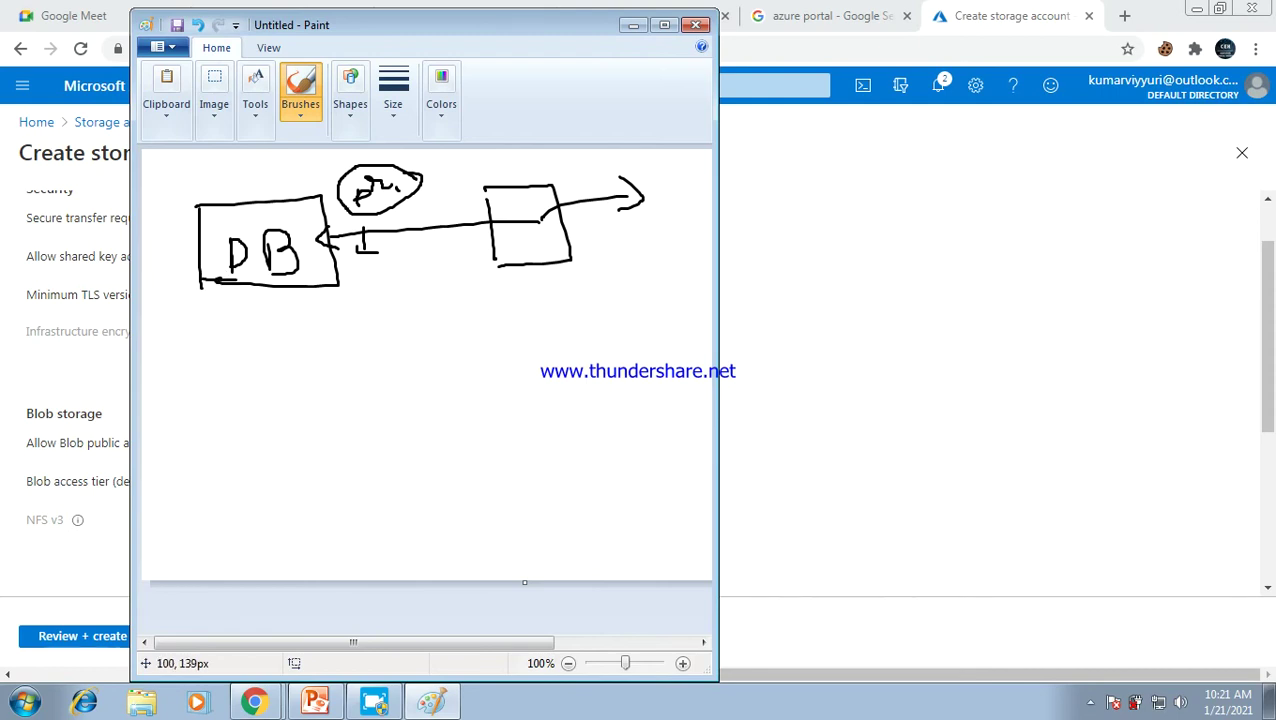
click(696, 24)
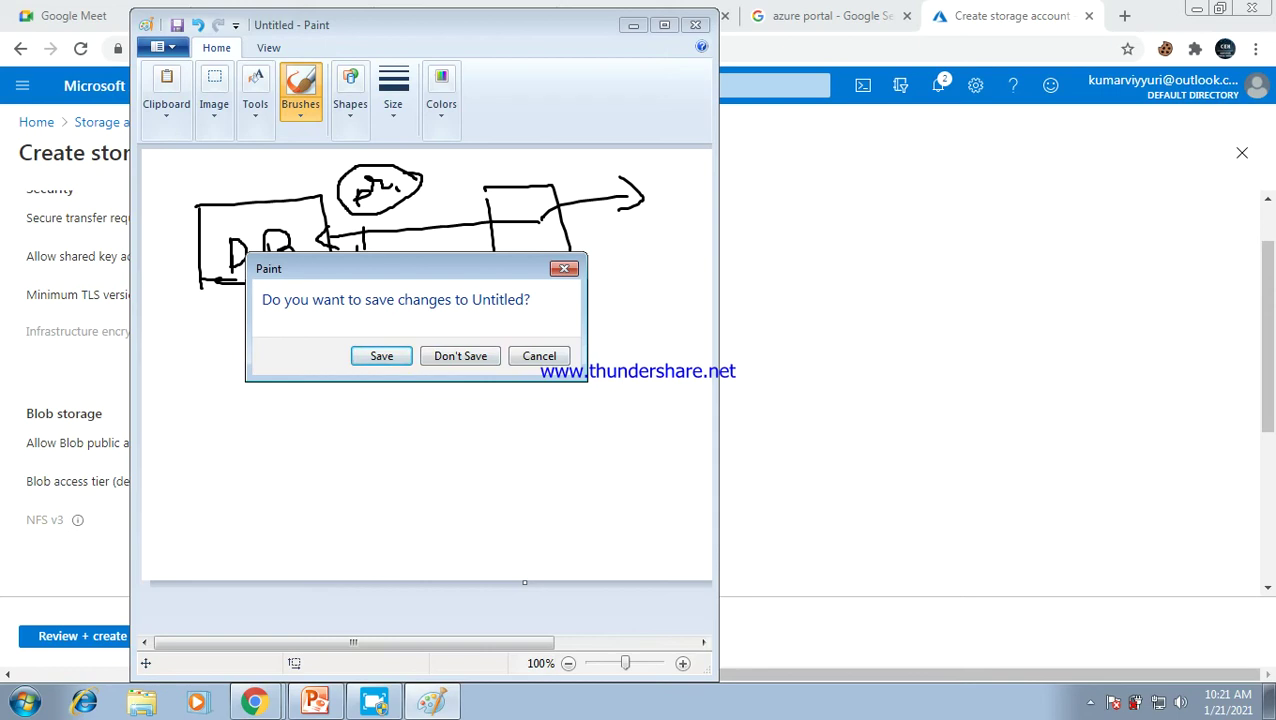
click(460, 356)
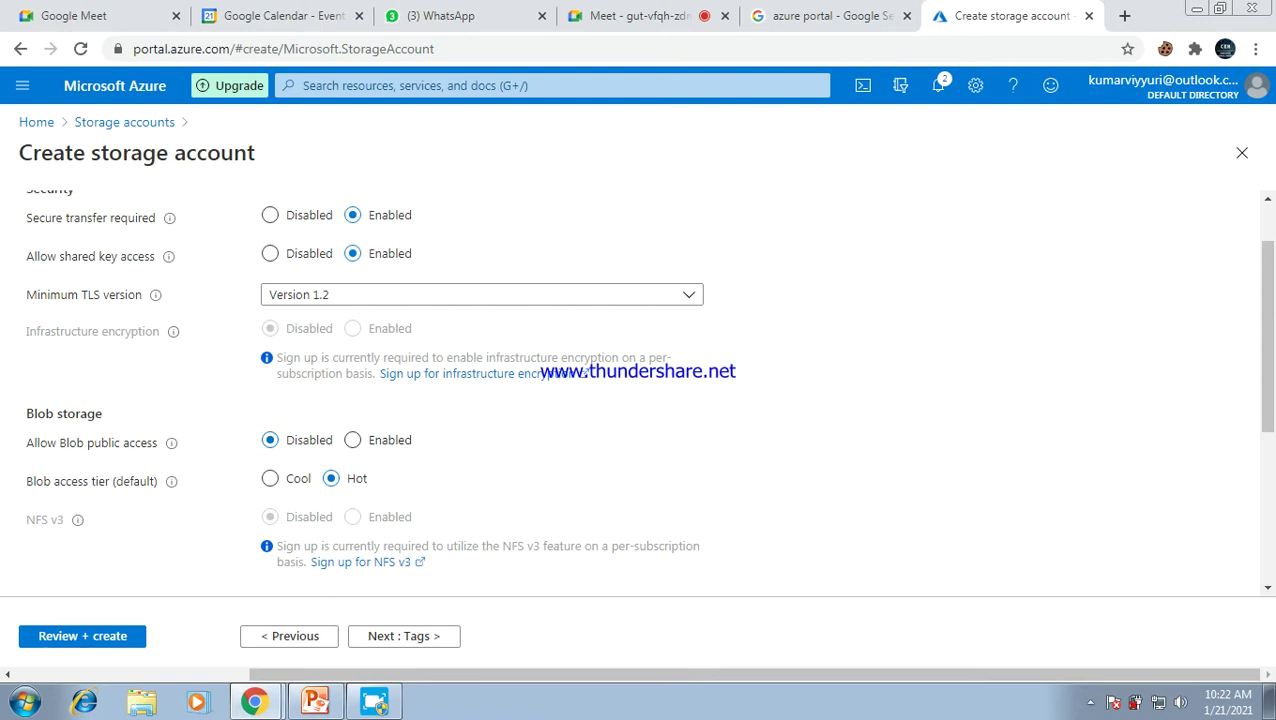
Proceed to the tags and add one called name with the value webstorage to the storage account
click(403, 636)
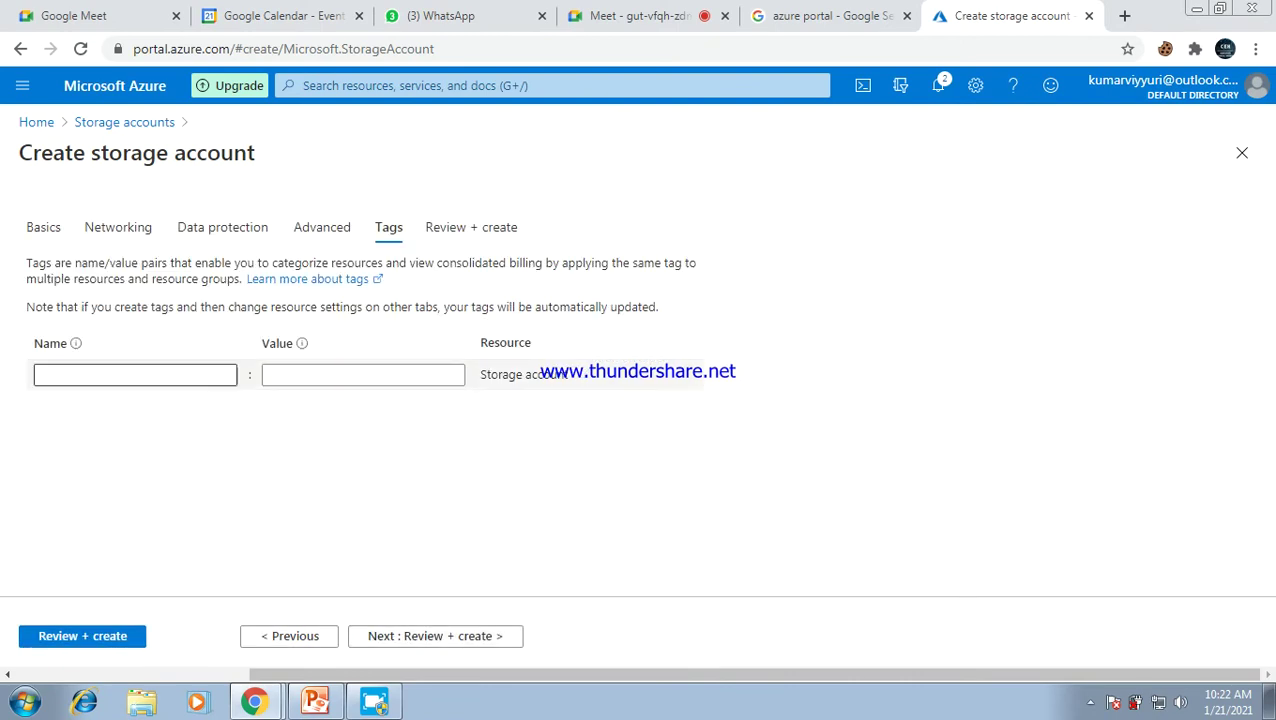
click(42, 374)
text(name)
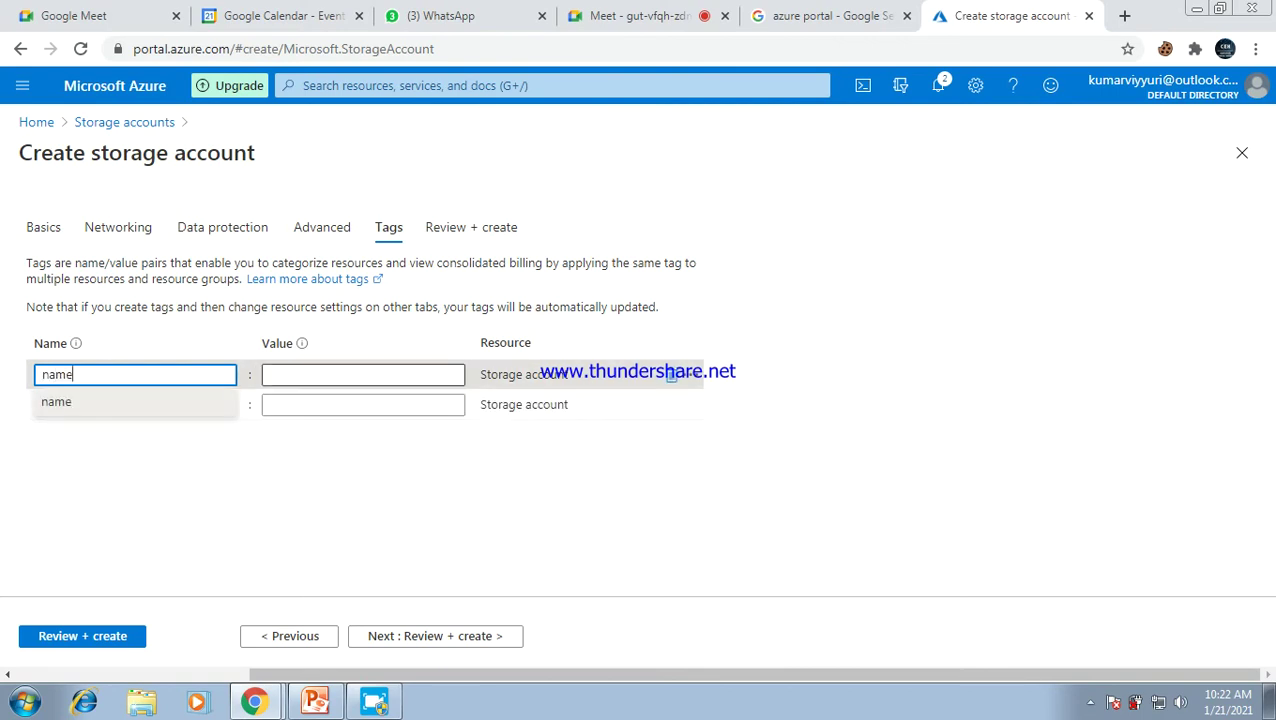
key(Tab)
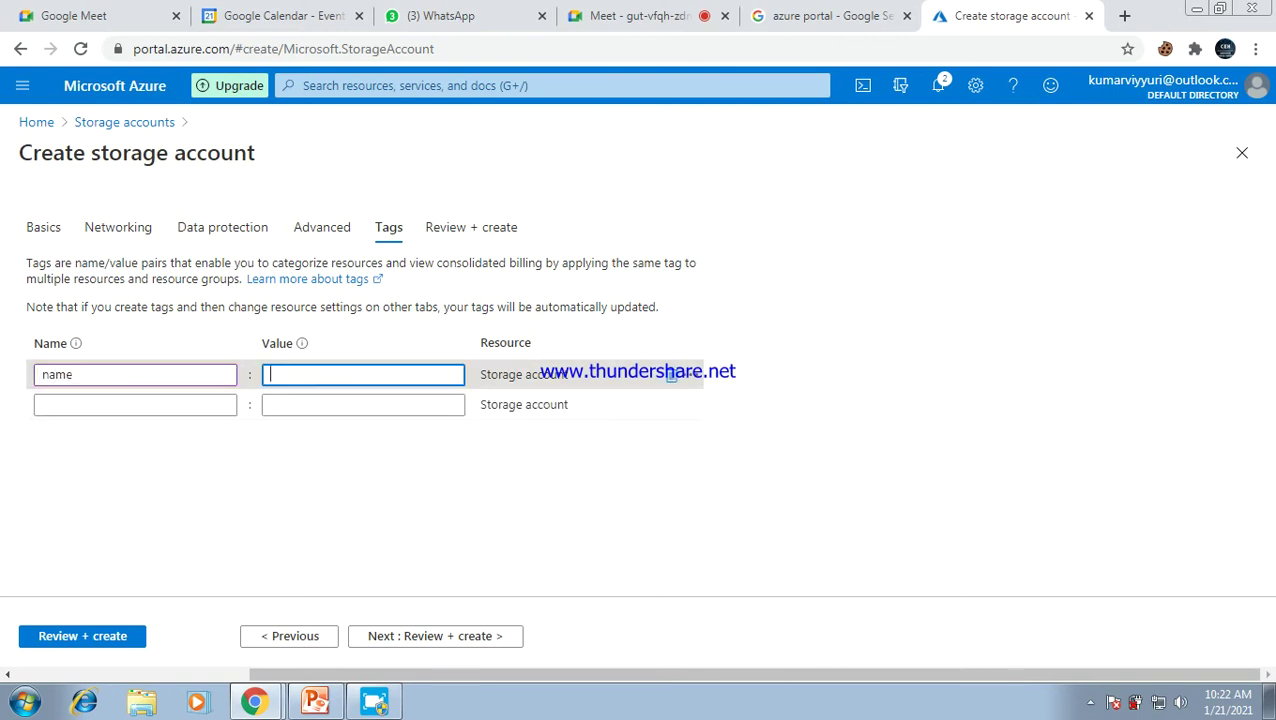
text(web)
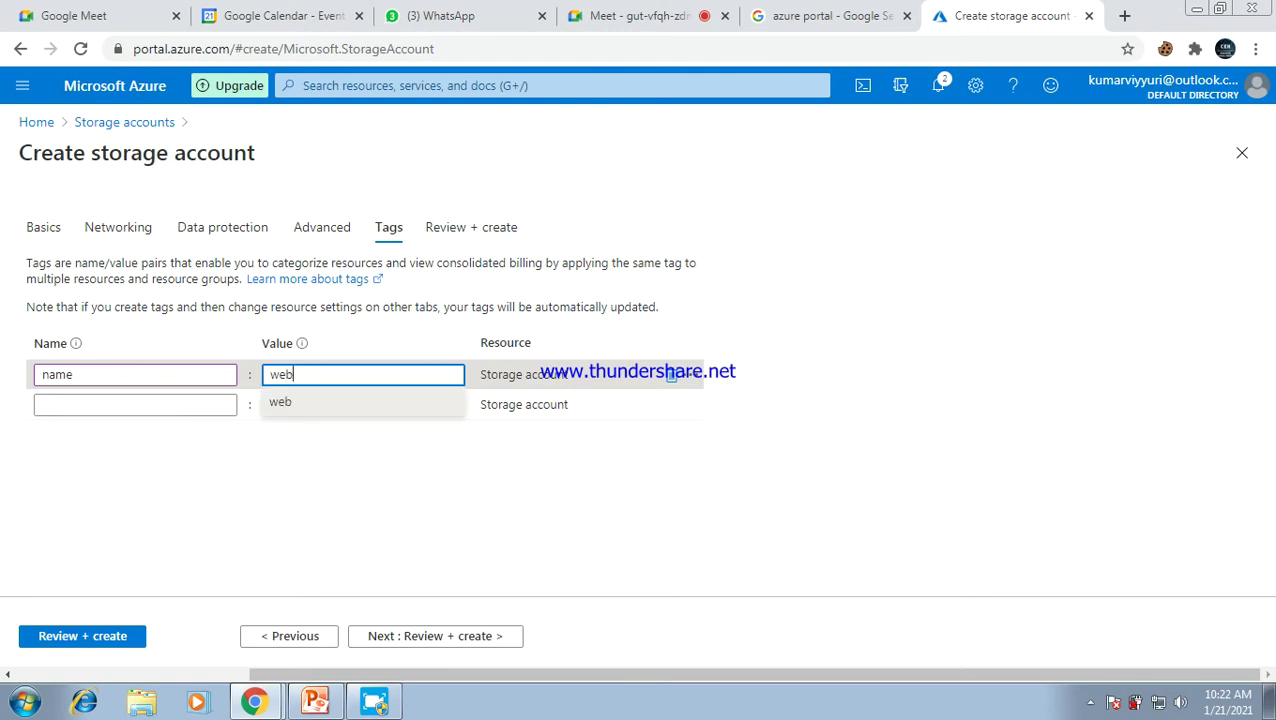
text(storage)
click(340, 402)
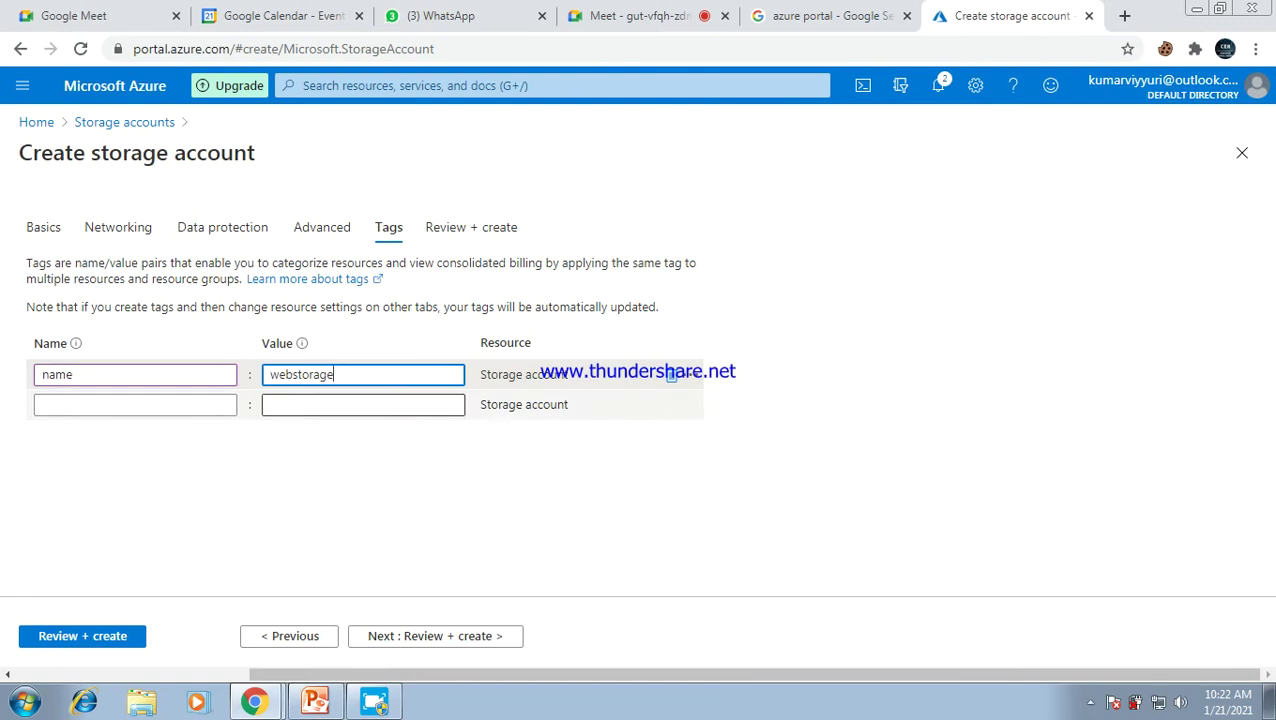
Bring up the final configuration review and create the webdns storage account
click(435, 636)
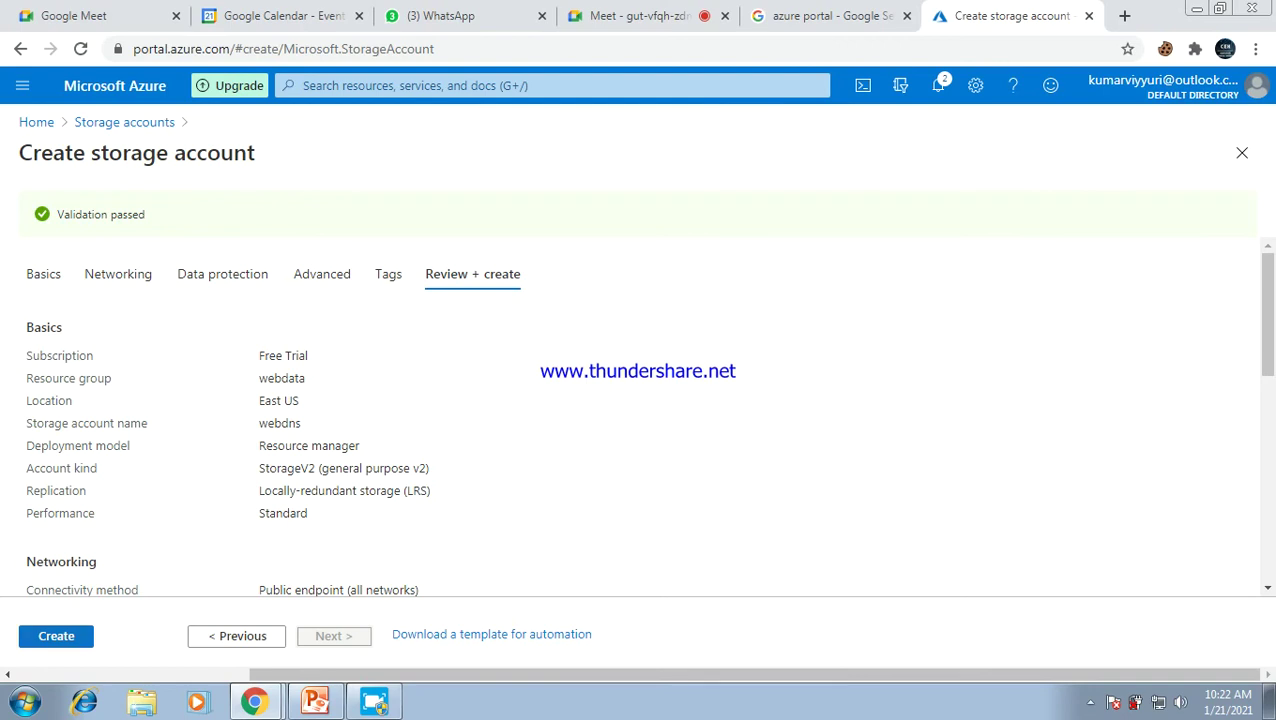
click(56, 636)
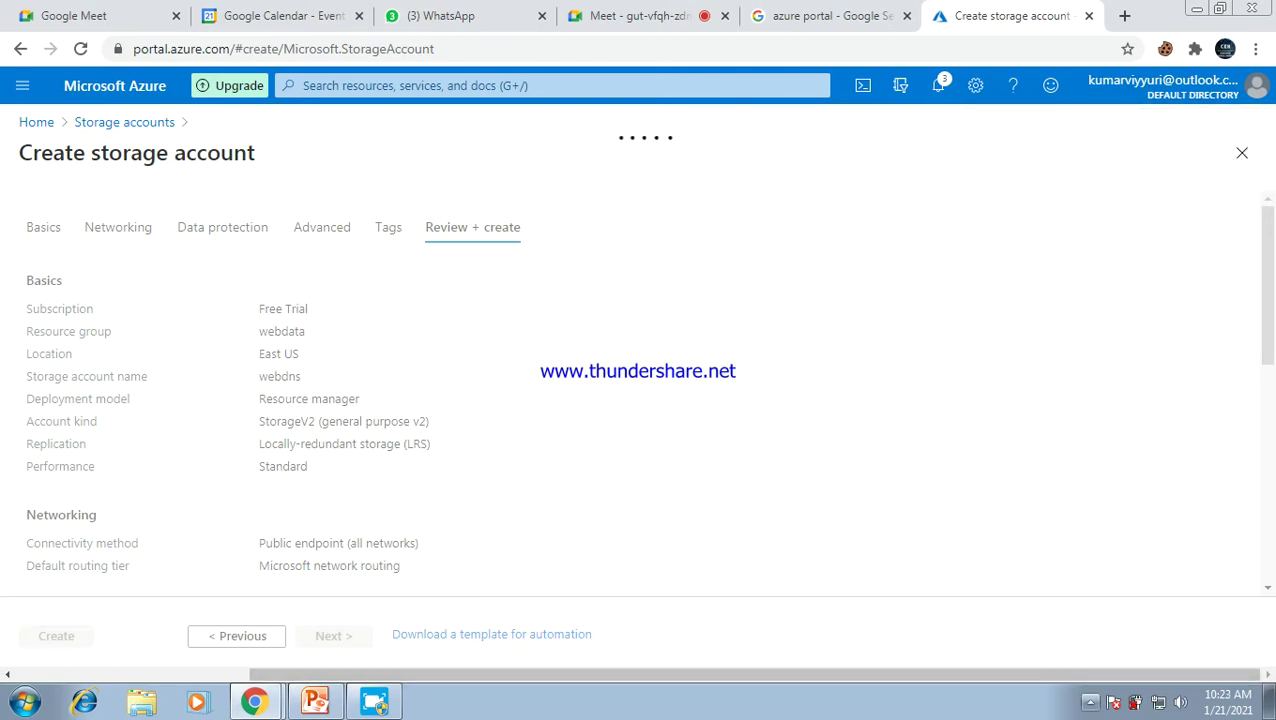
click(1090, 702)
right_click(1089, 619)
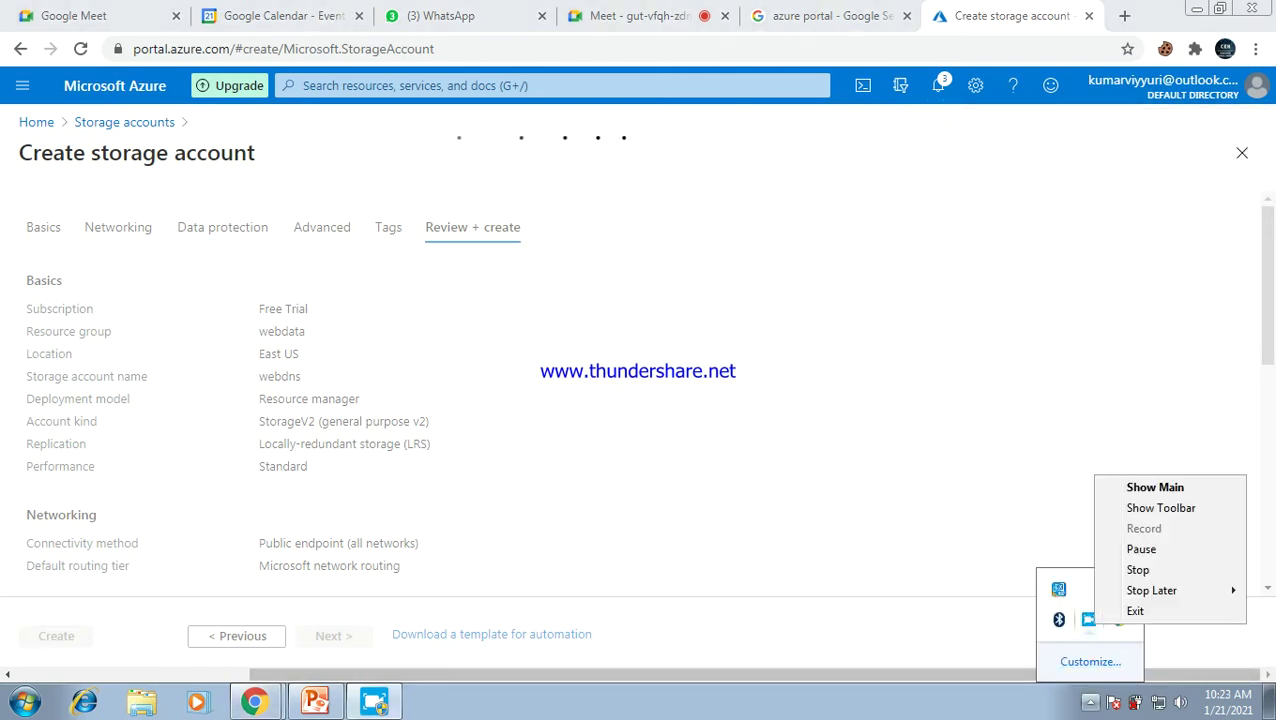
click(1141, 549)
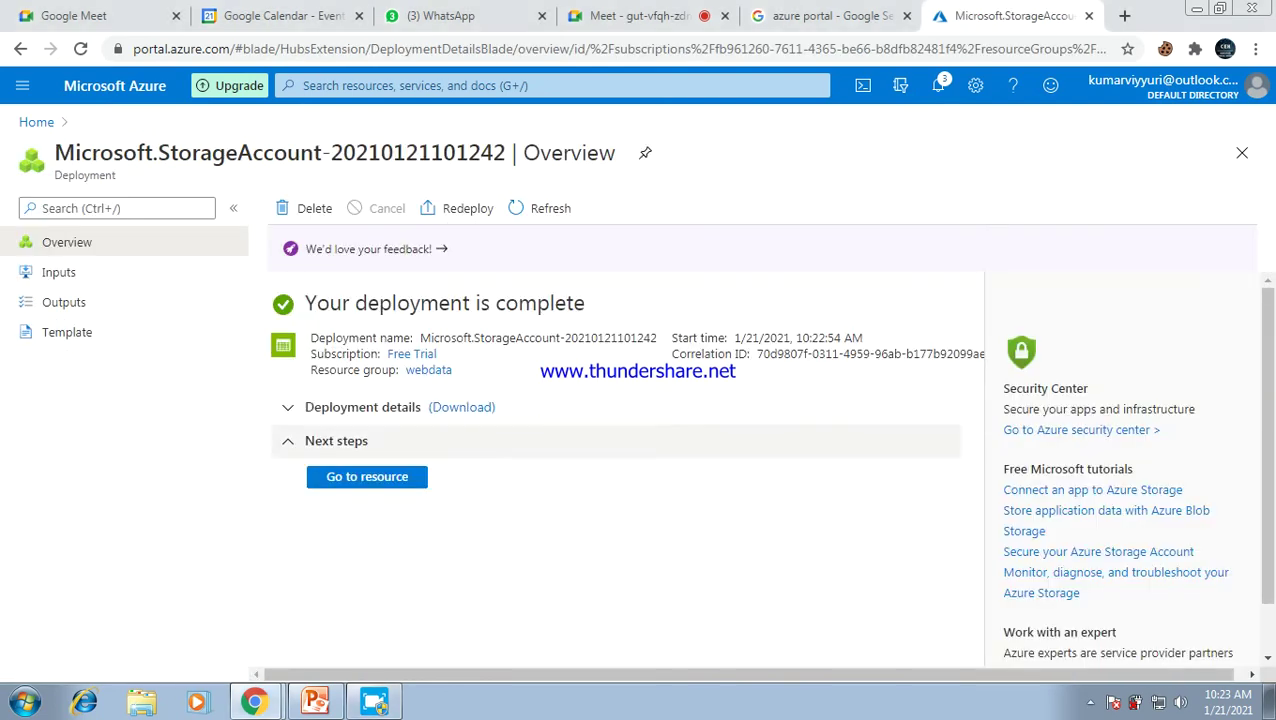
Open the deployed webdns resource and examine its overview, including the essentials, storage services, tools and monitoring sections
click(367, 476)
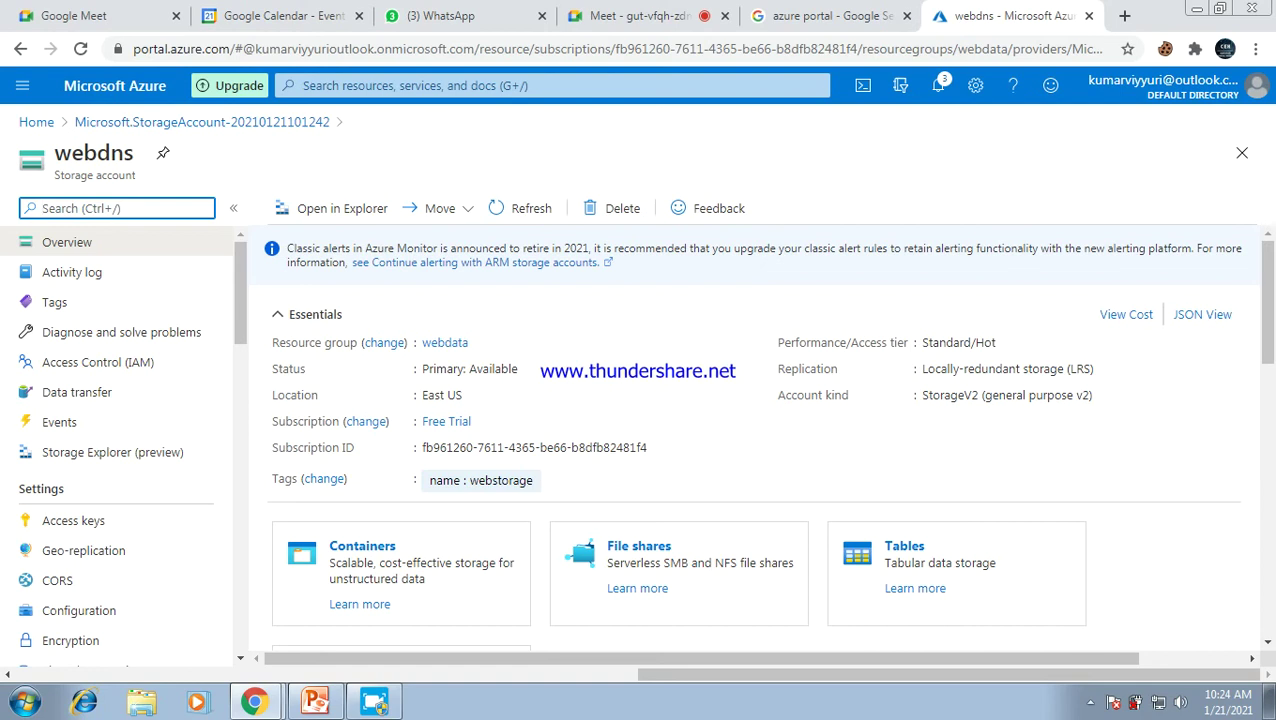
mouse_move(54, 175)
mouse_down()
mouse_move(136, 175)
mouse_move(110, 153)
mouse_move(54, 153)
mouse_up()
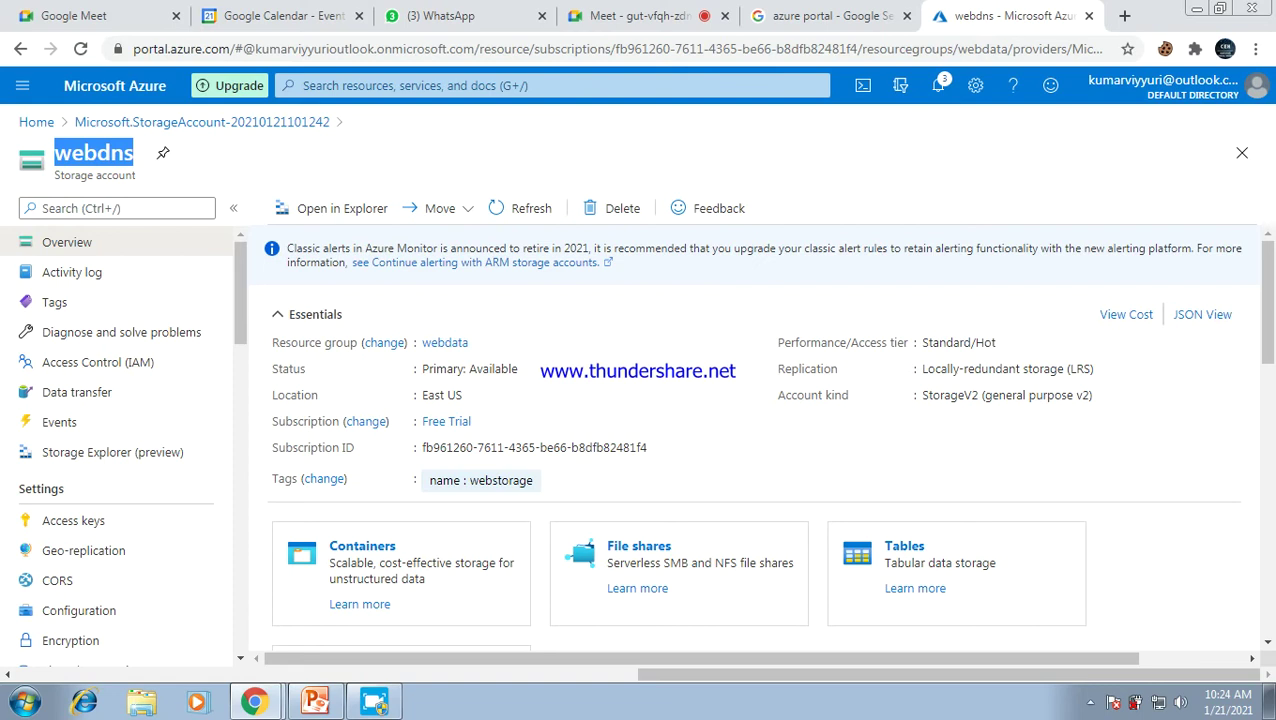
scroll(760, 440, down, 3)
scroll(760, 440, down, 5)
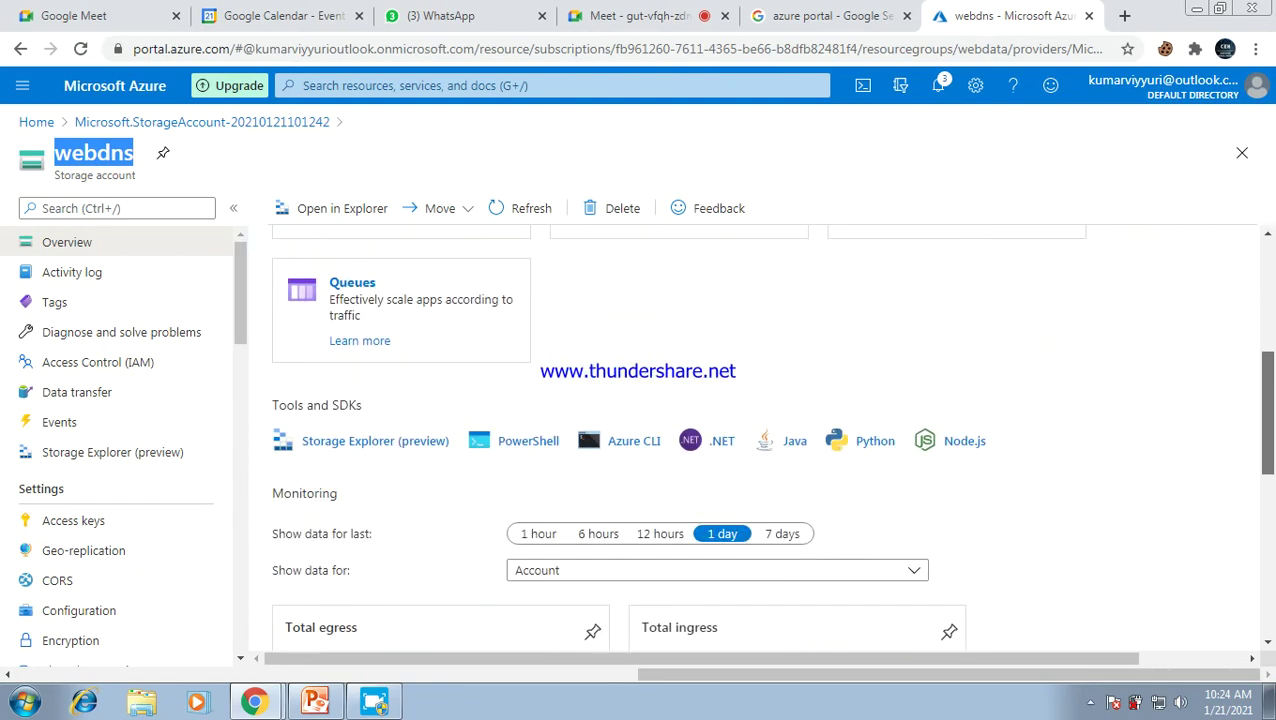
scroll(760, 440, up, 4)
scroll(760, 440, up, 5)
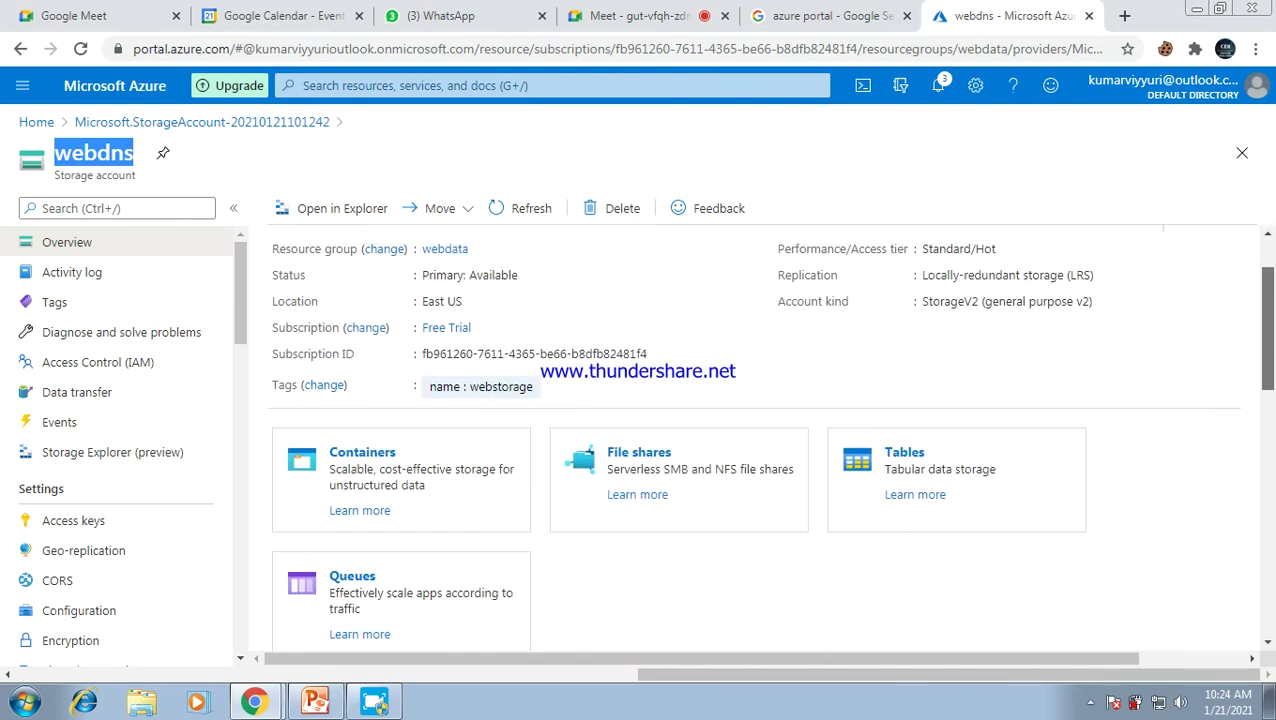
scroll(760, 440, down, 2)
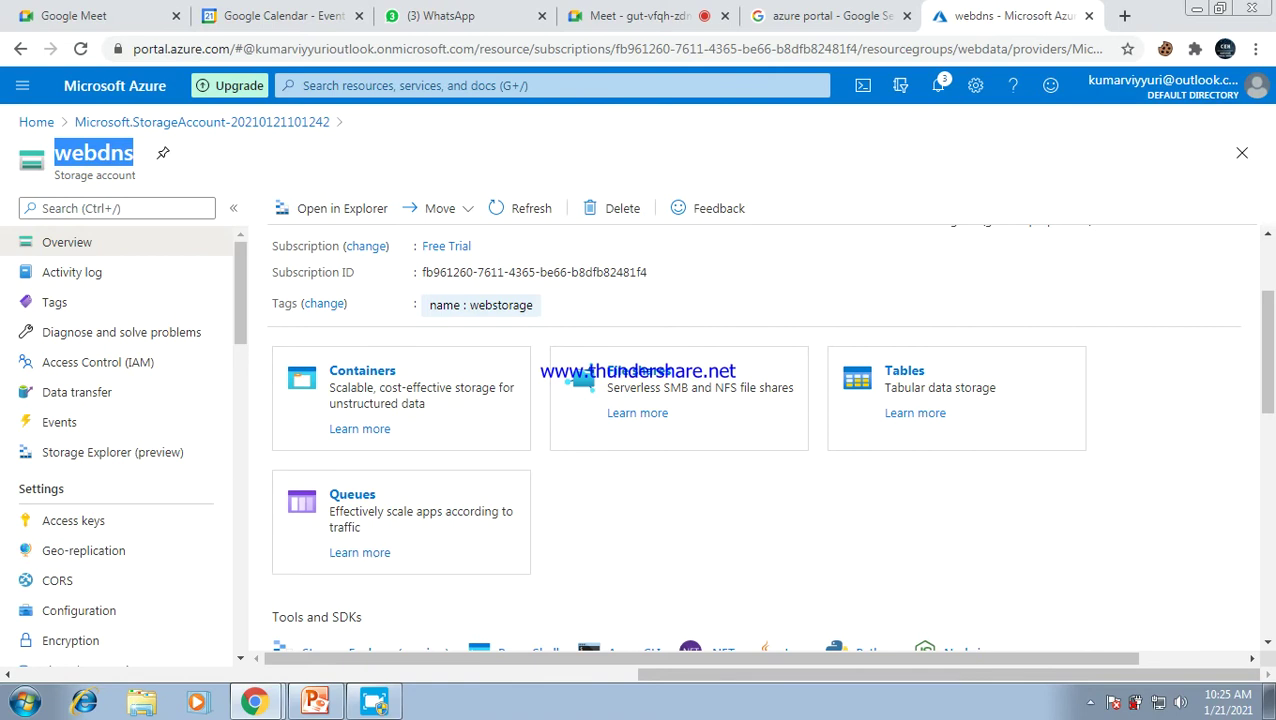
scroll(756, 440, down, 3)
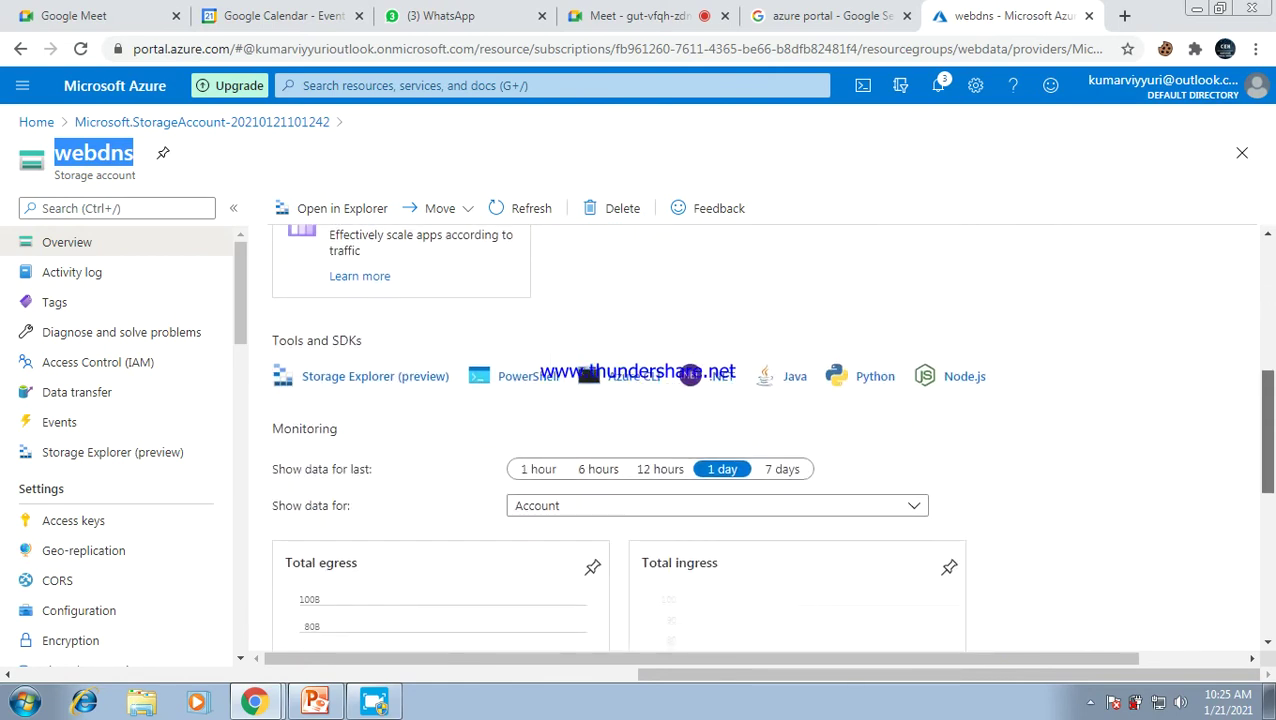
scroll(756, 440, down, 4)
scroll(756, 440, up, 10)
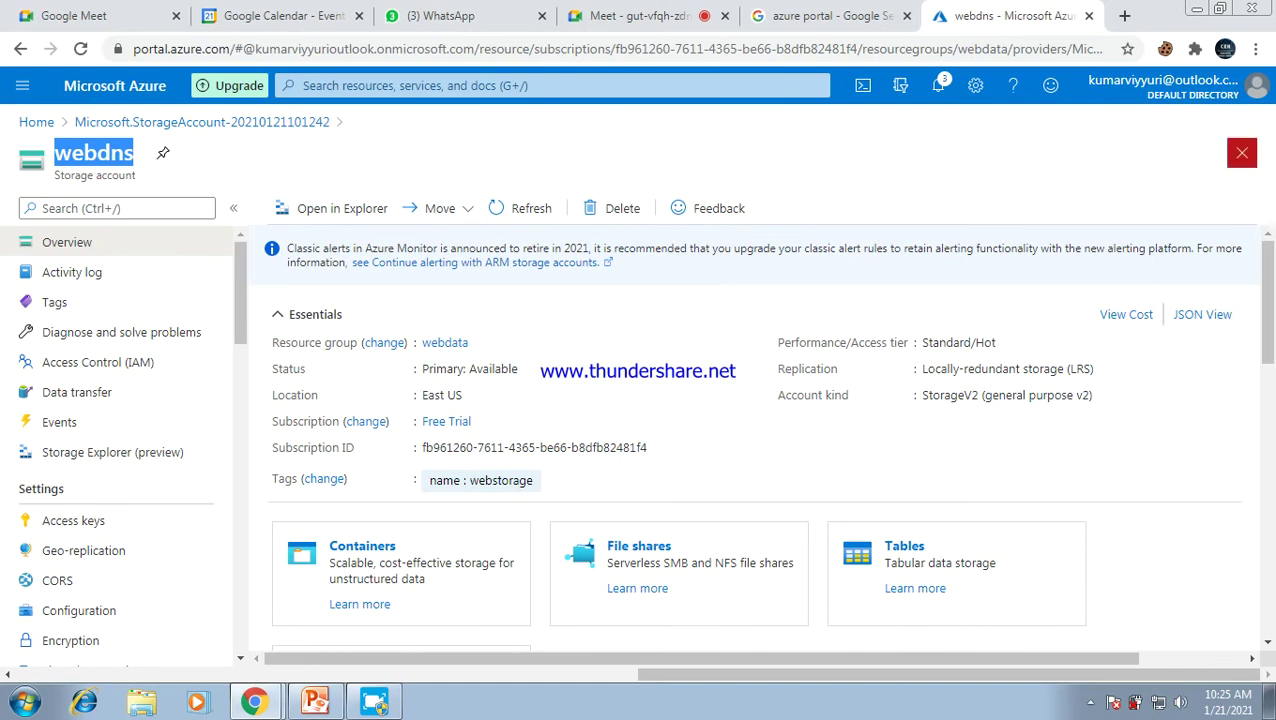
Create a blob container named iiht in the webdns storage account
scroll(756, 440, down, 3)
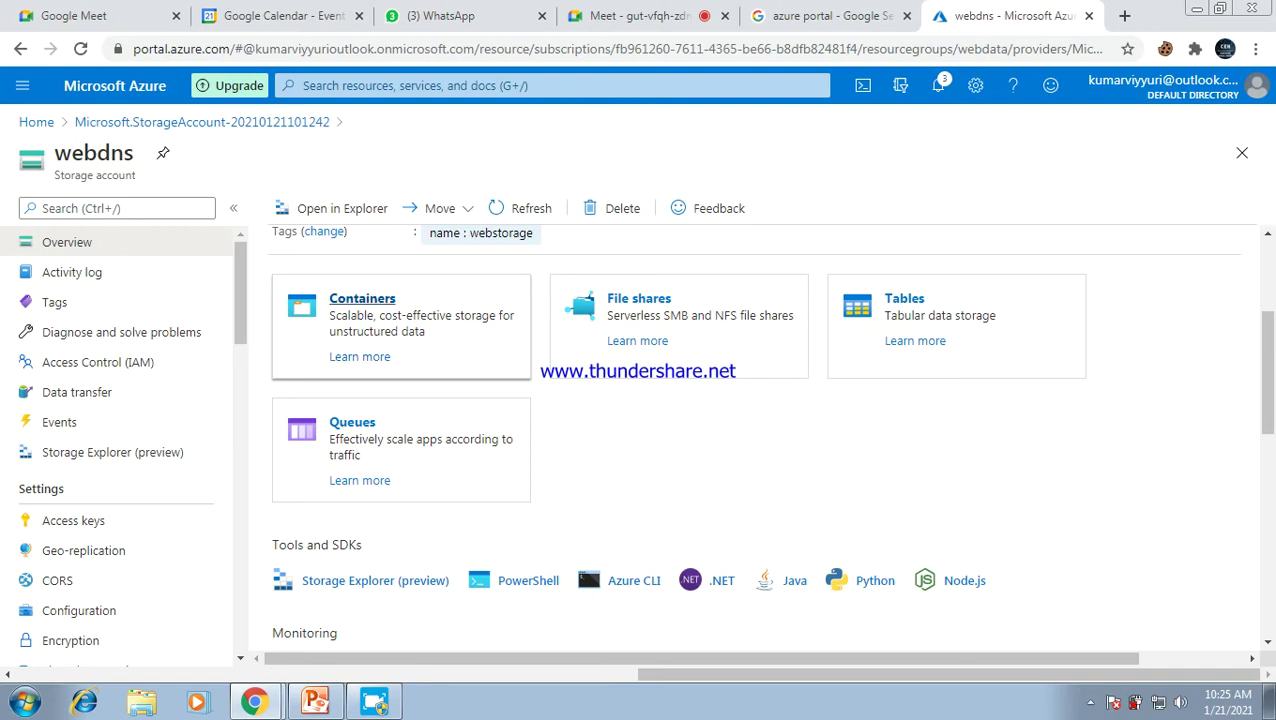
click(362, 298)
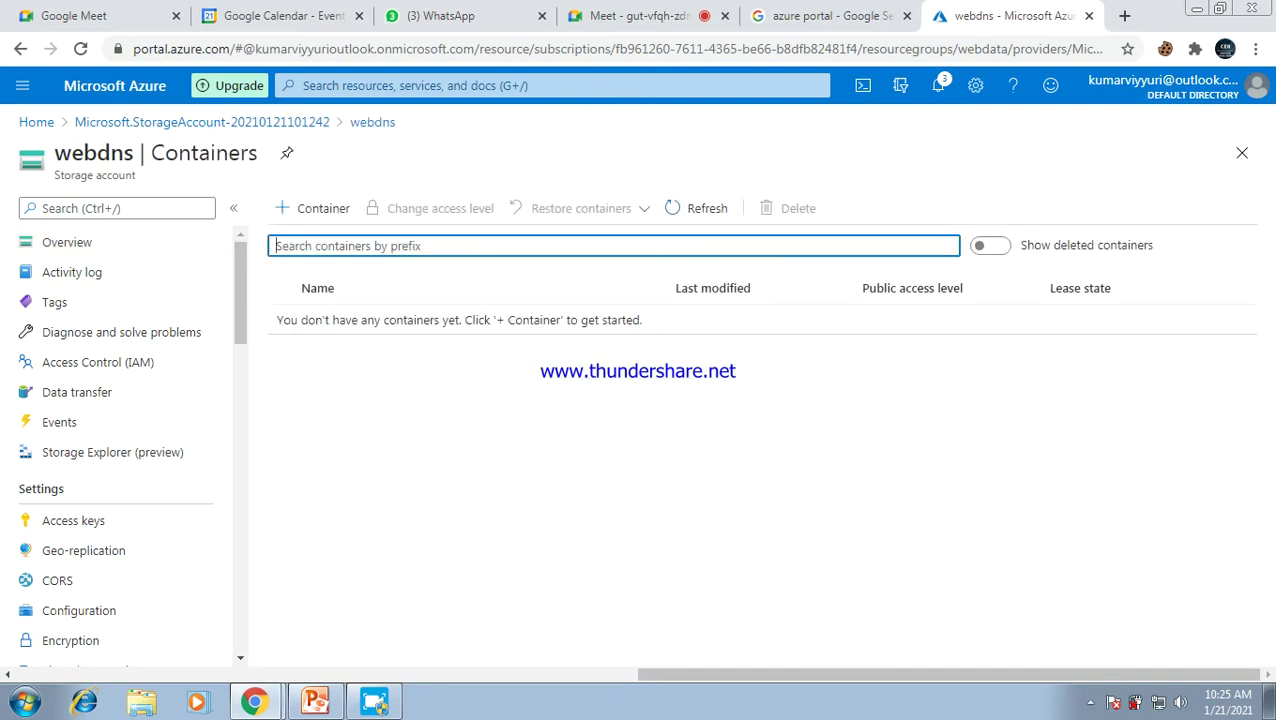
click(313, 208)
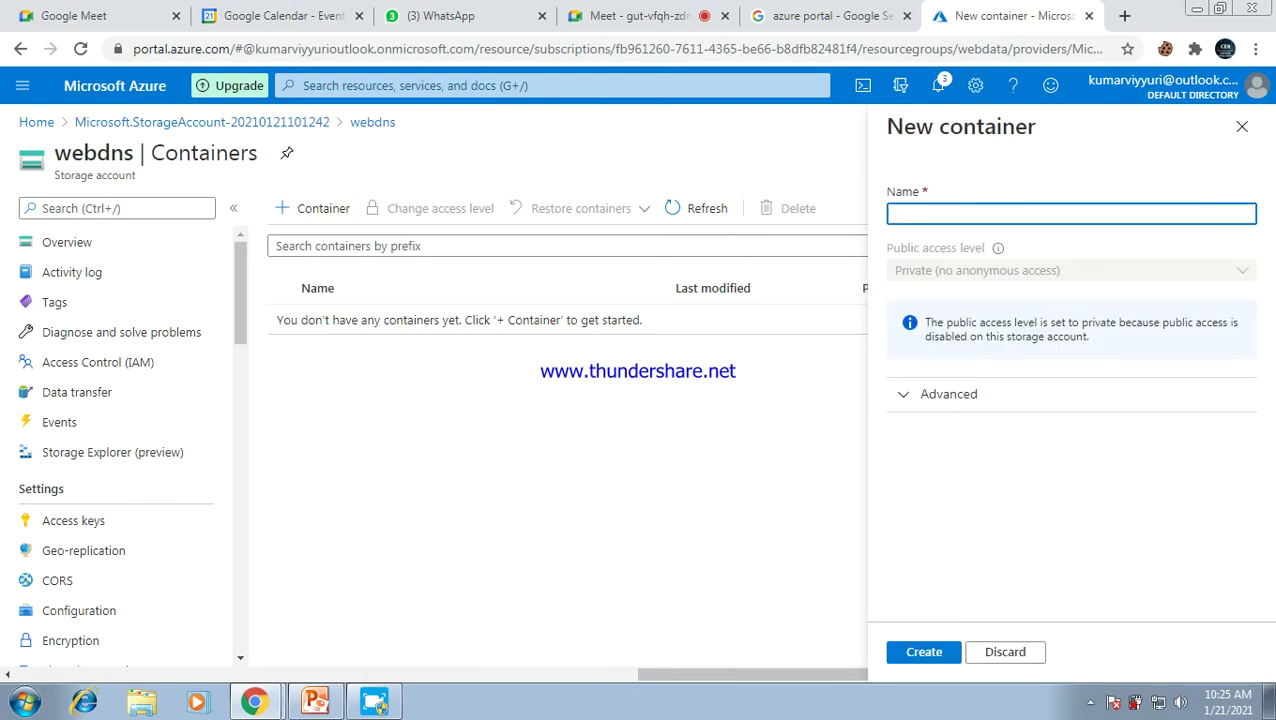
key(Down)
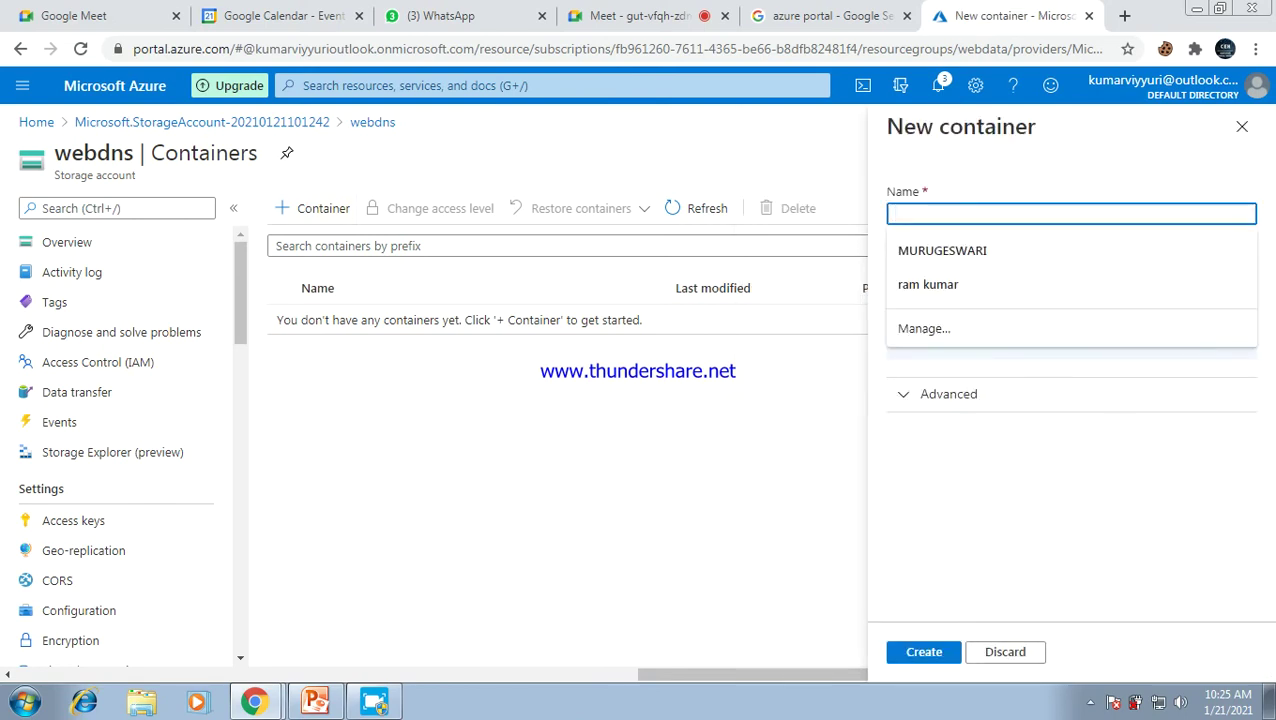
text(iiht)
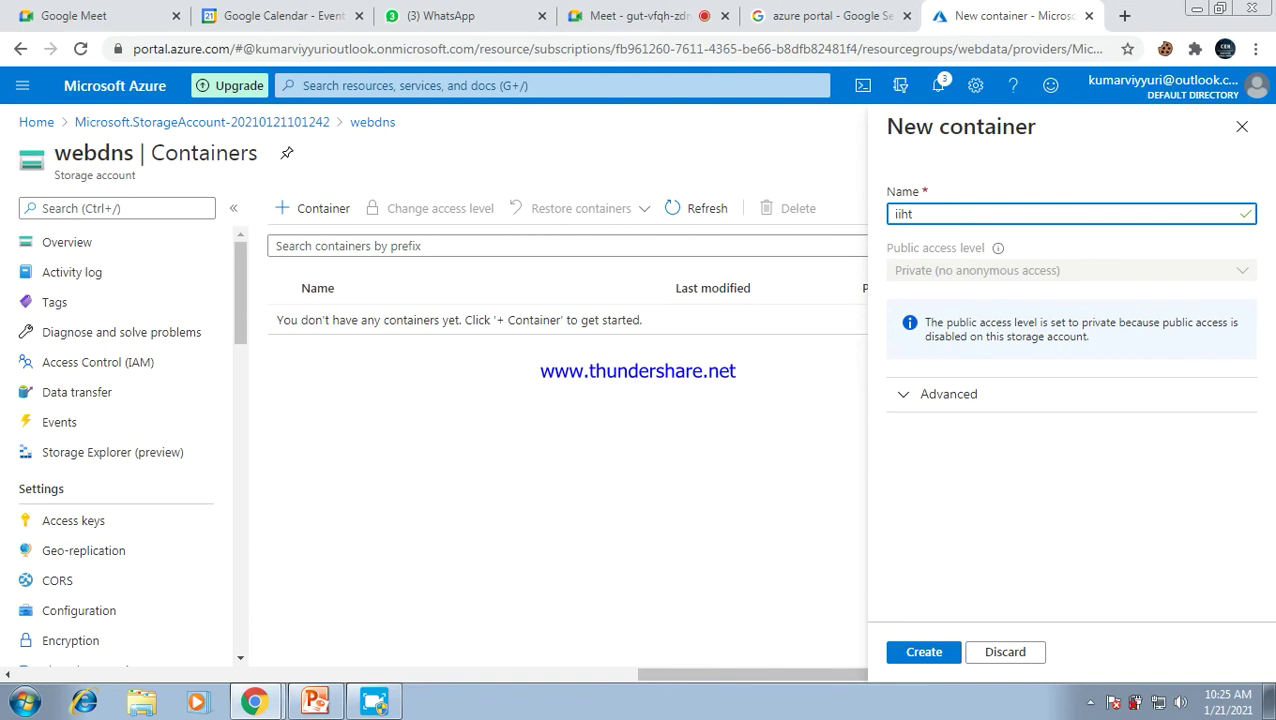
click(924, 652)
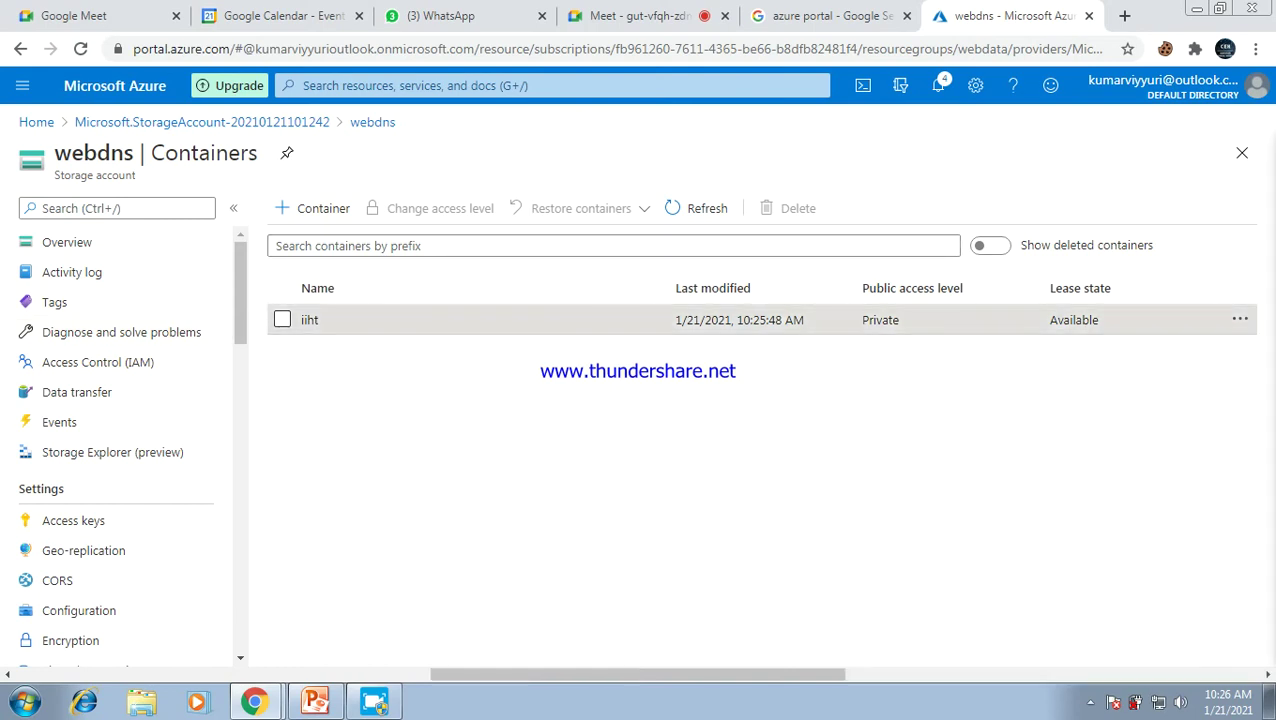
Upload the image acl (1).png from the Downloads folder into the iiht container and close the upload form
click(309, 320)
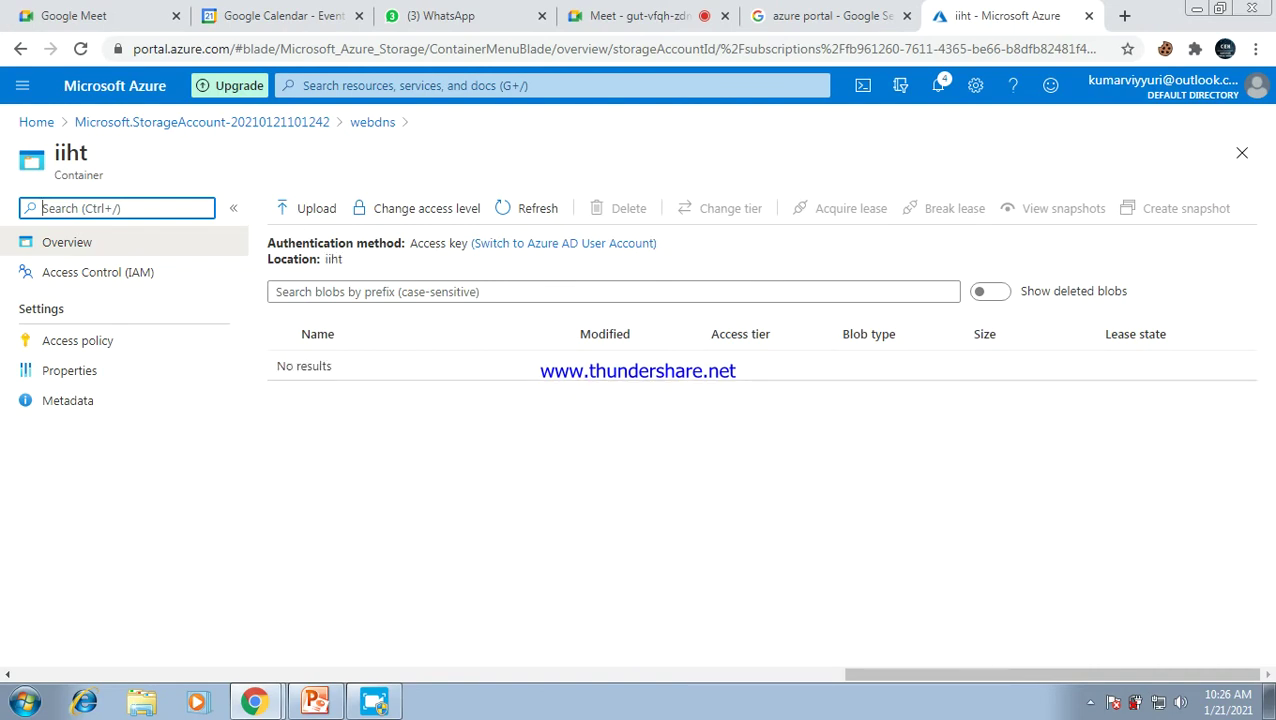
click(307, 208)
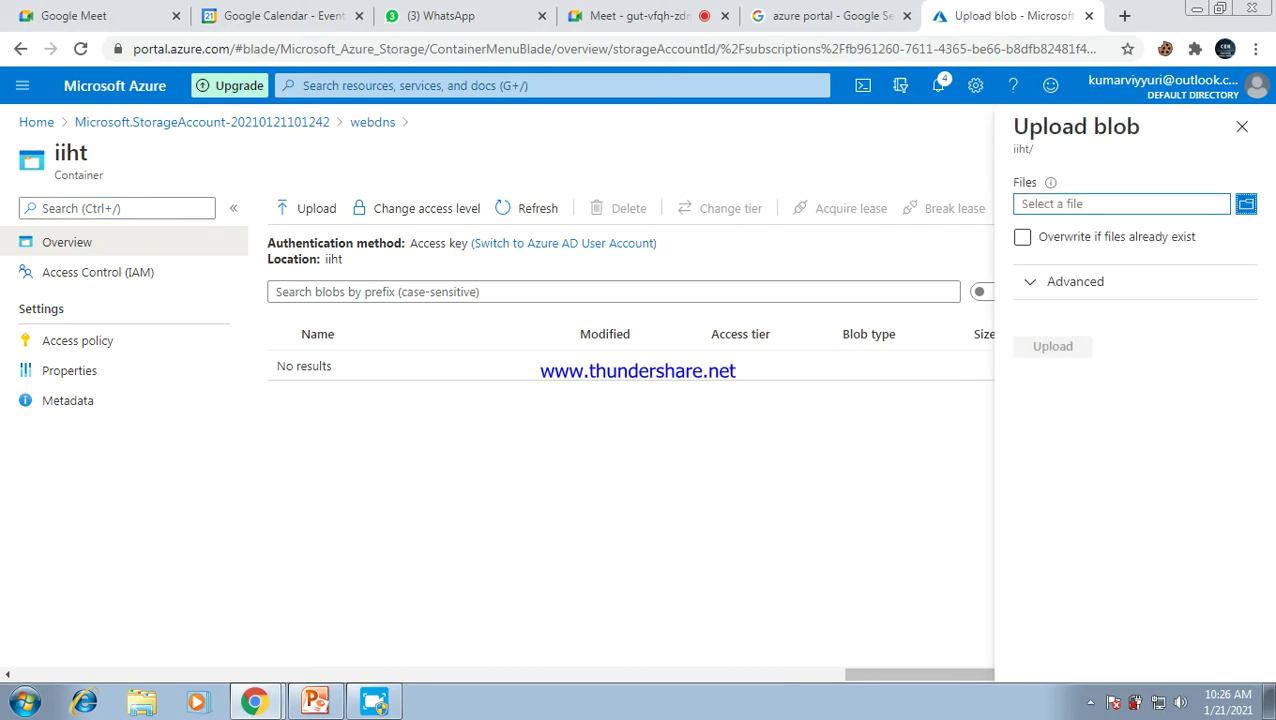
click(1246, 204)
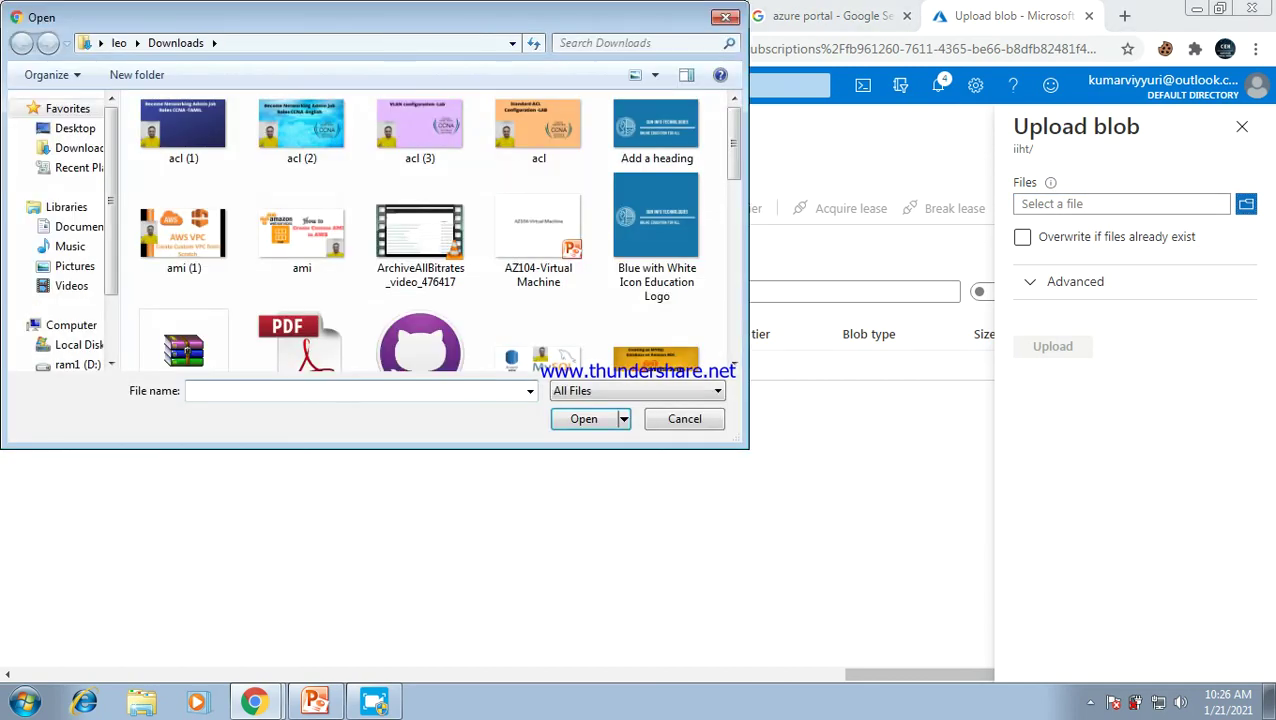
click(183, 130)
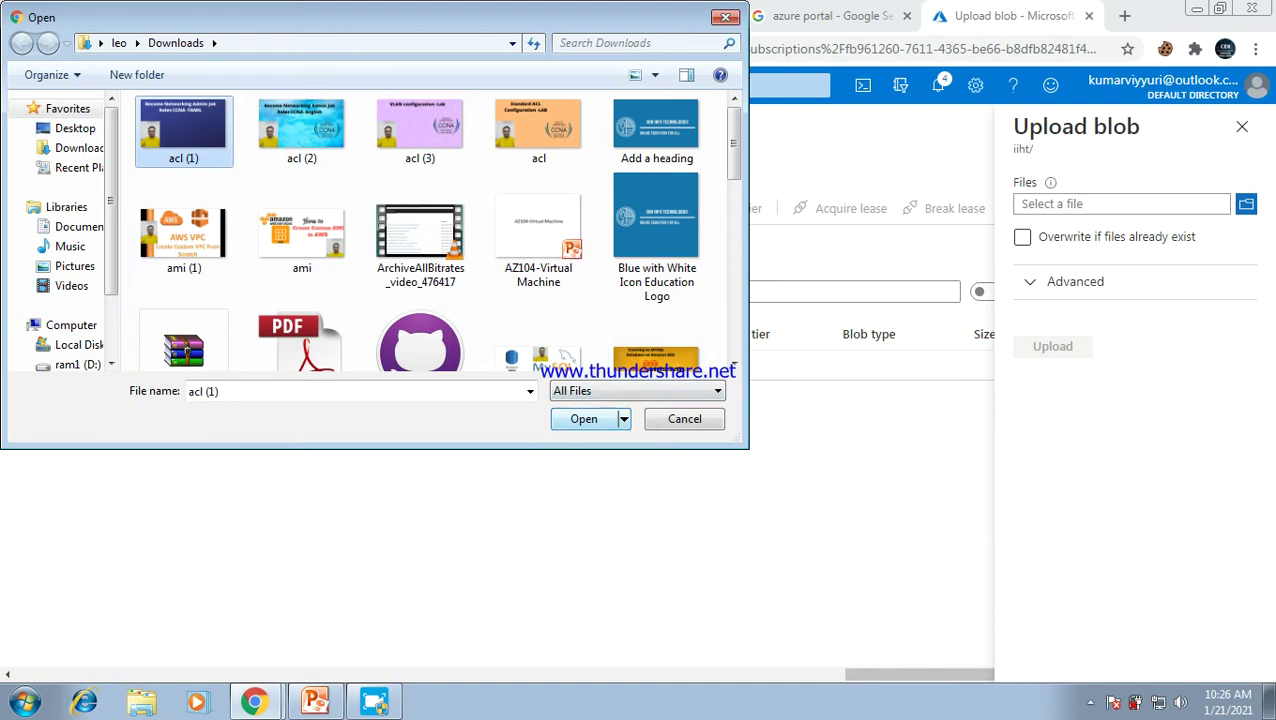
click(584, 419)
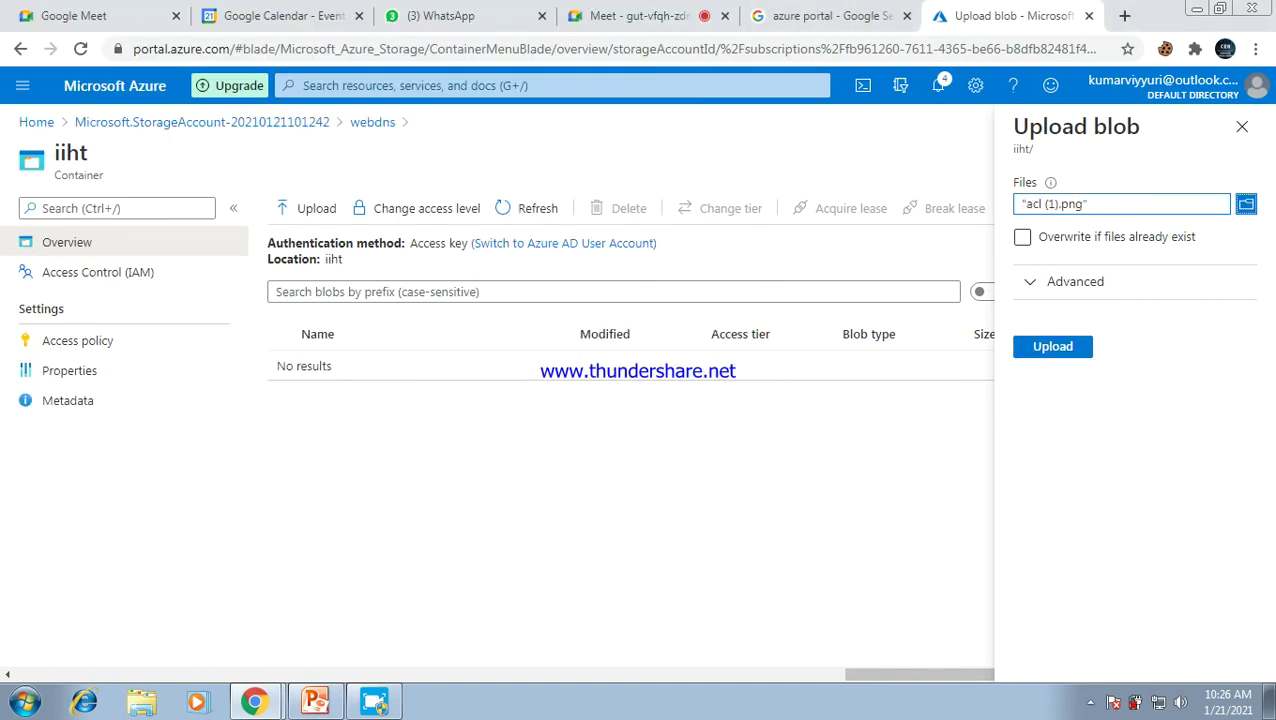
click(1052, 346)
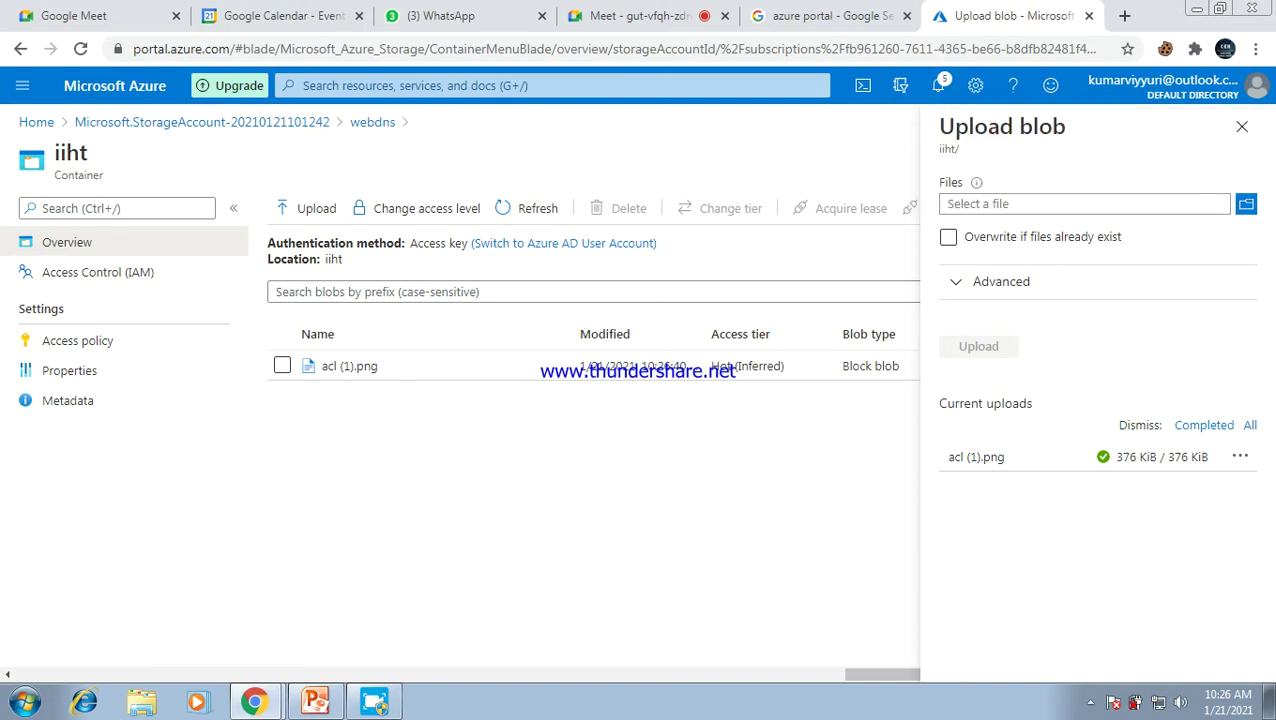
click(1241, 126)
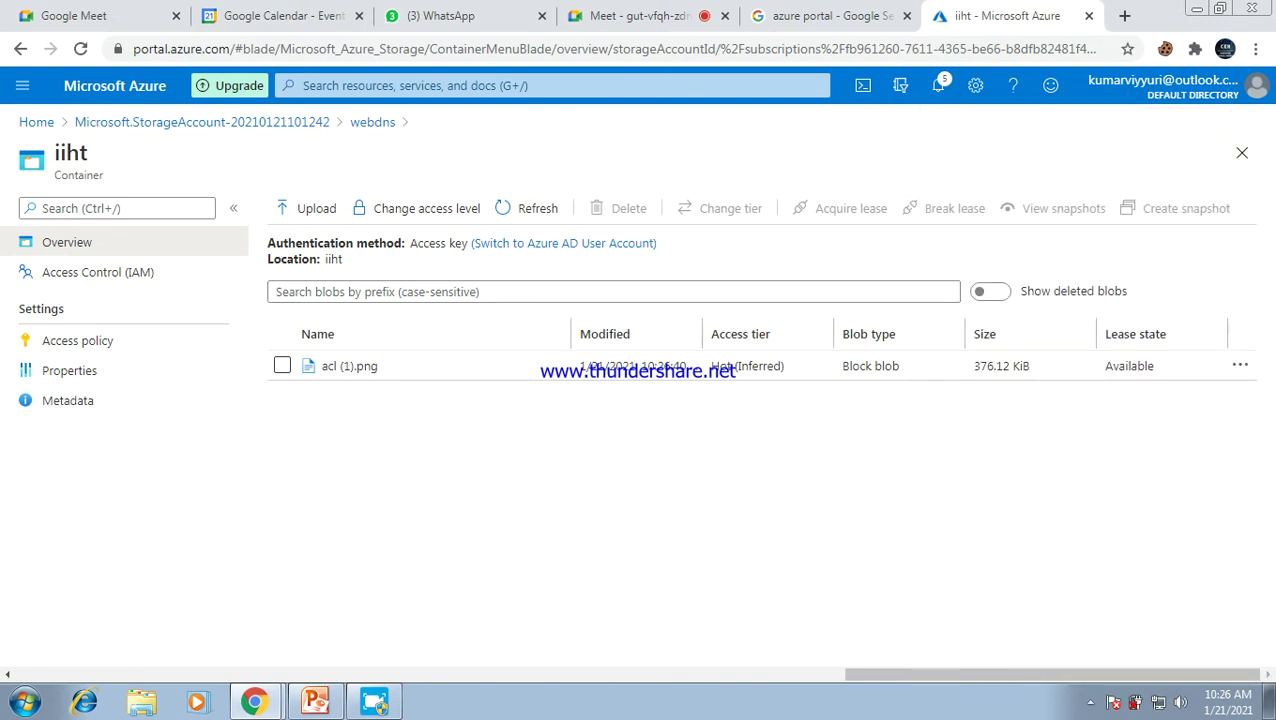
Copy the URL of the acl (1).png blob and open it in a new browser tab to test public access
click(349, 366)
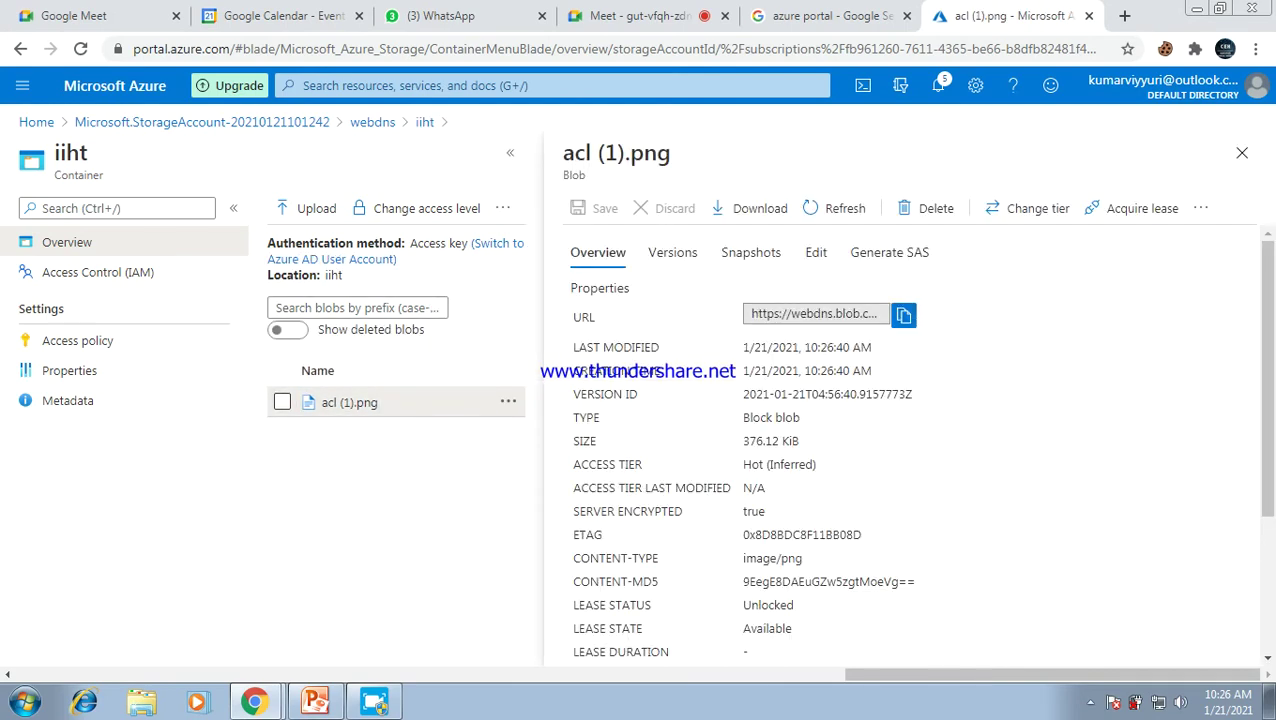
click(903, 315)
click(1124, 16)
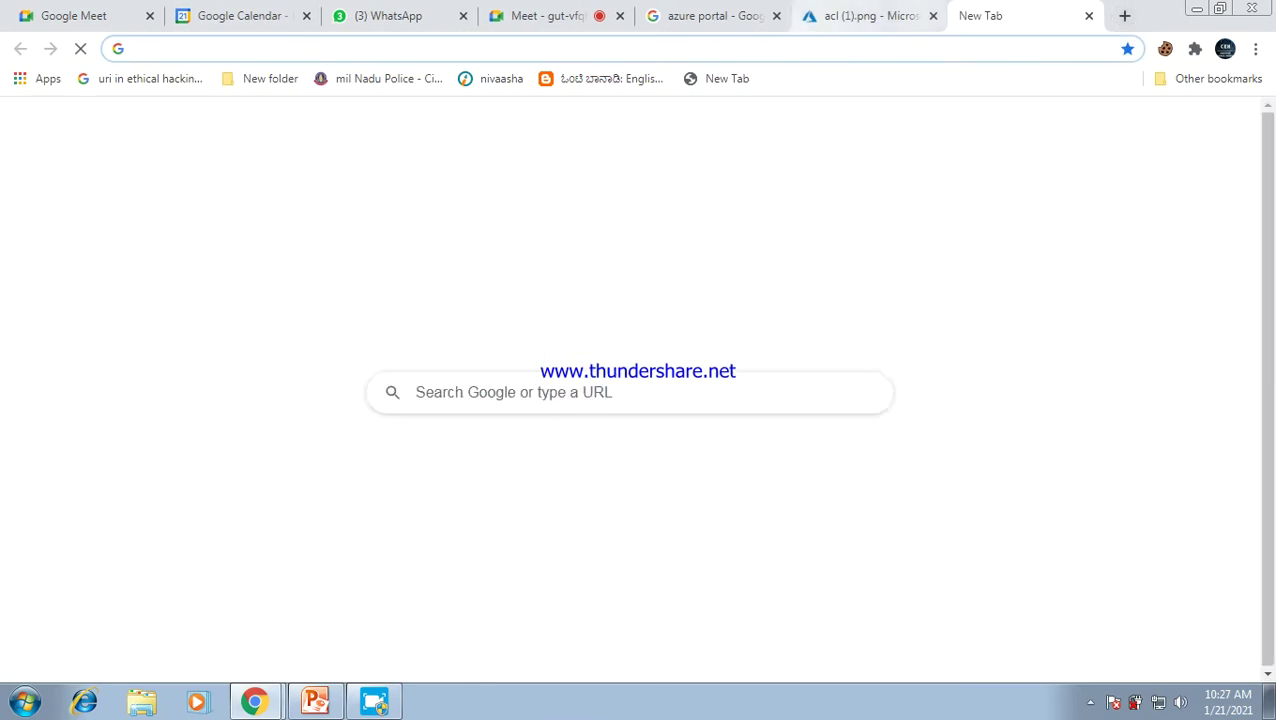
key(ctrl+v)
key(Return)
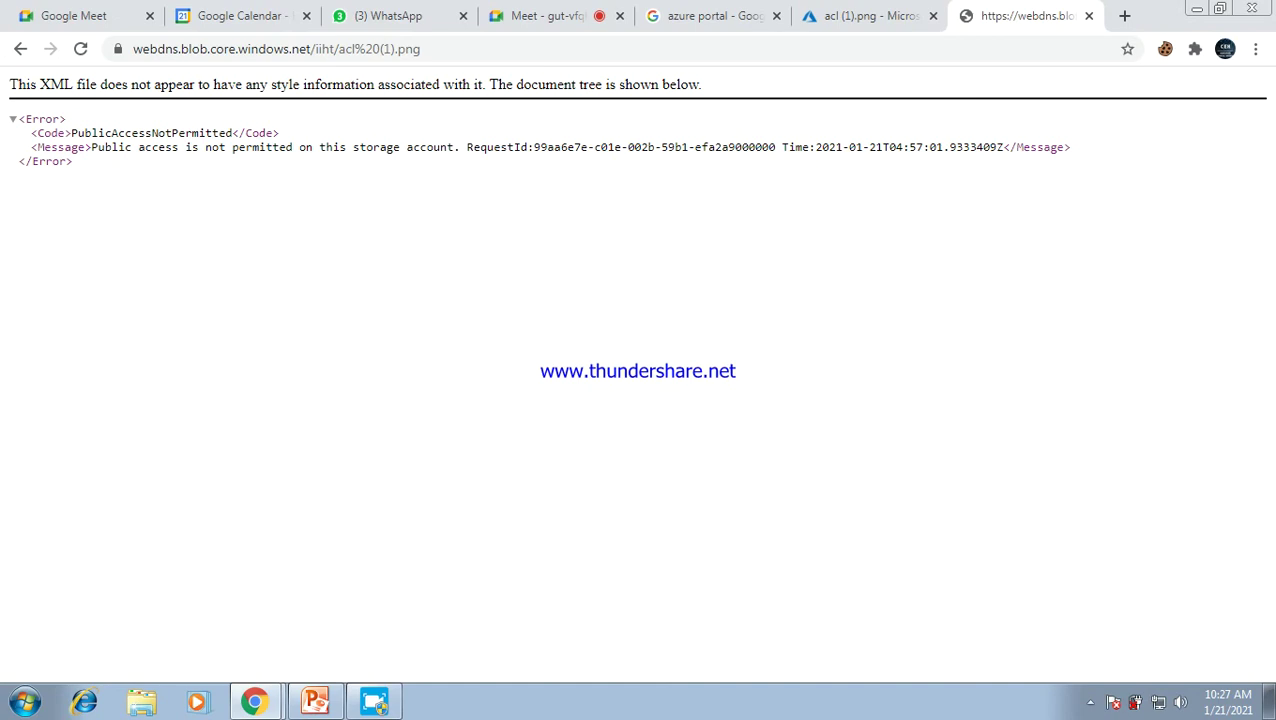
Leave the blob details in the Azure portal and return through the deployment page to look over the webdns overview
click(862, 16)
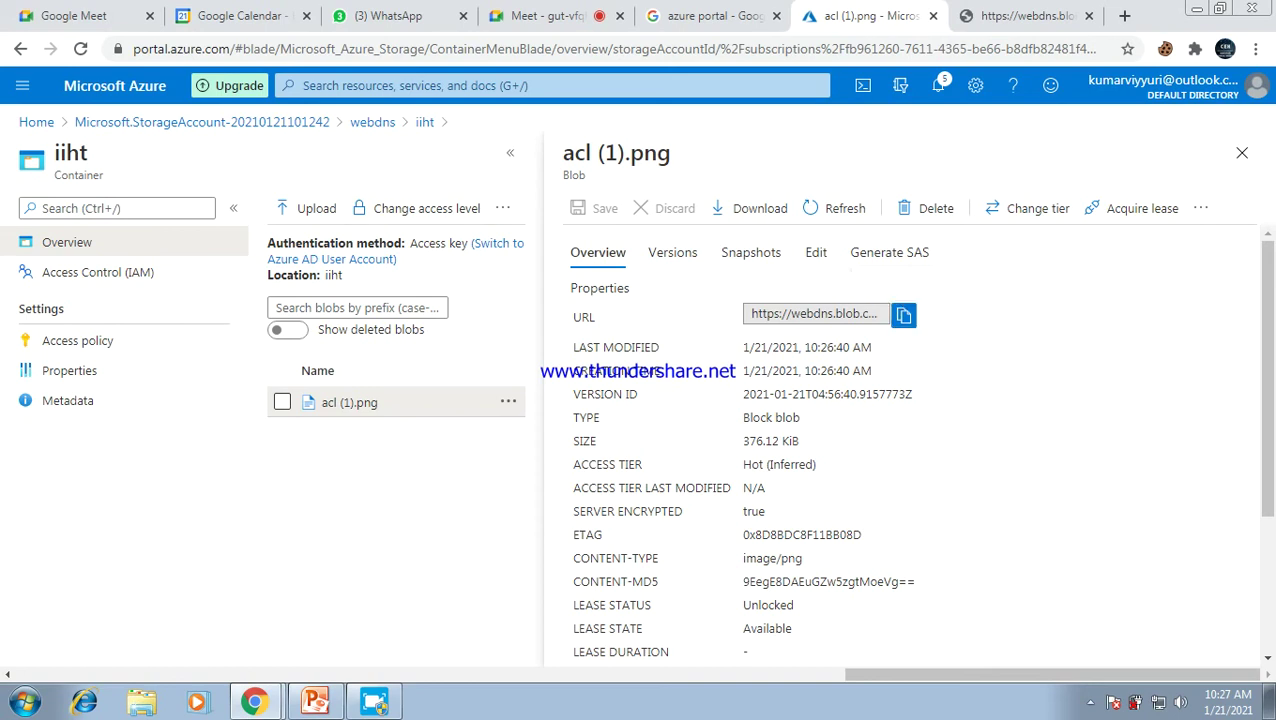
click(1242, 152)
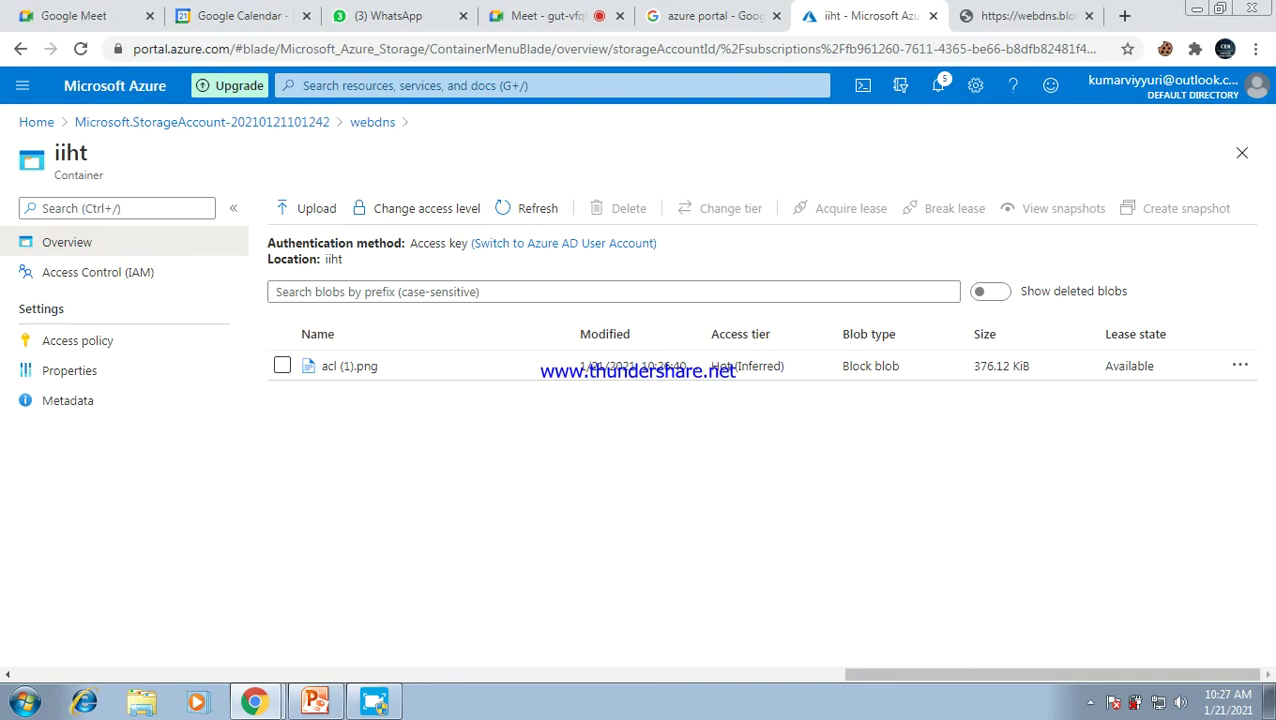
click(201, 122)
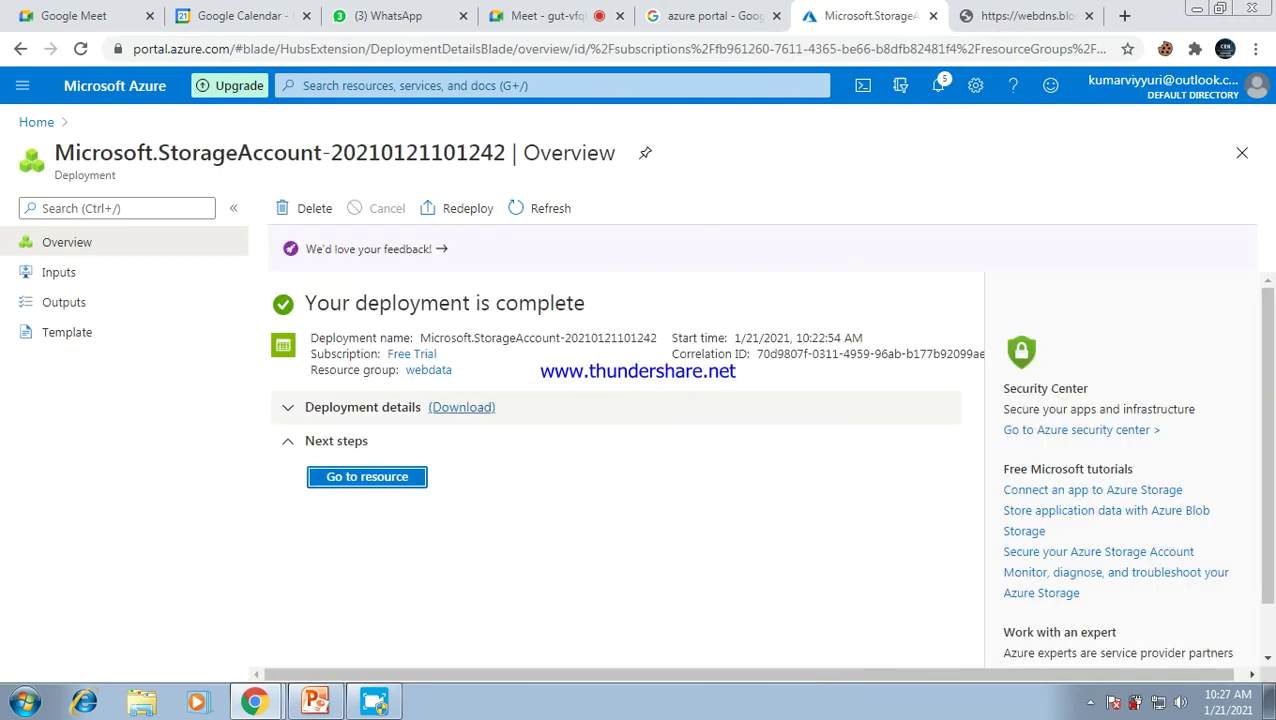
click(367, 476)
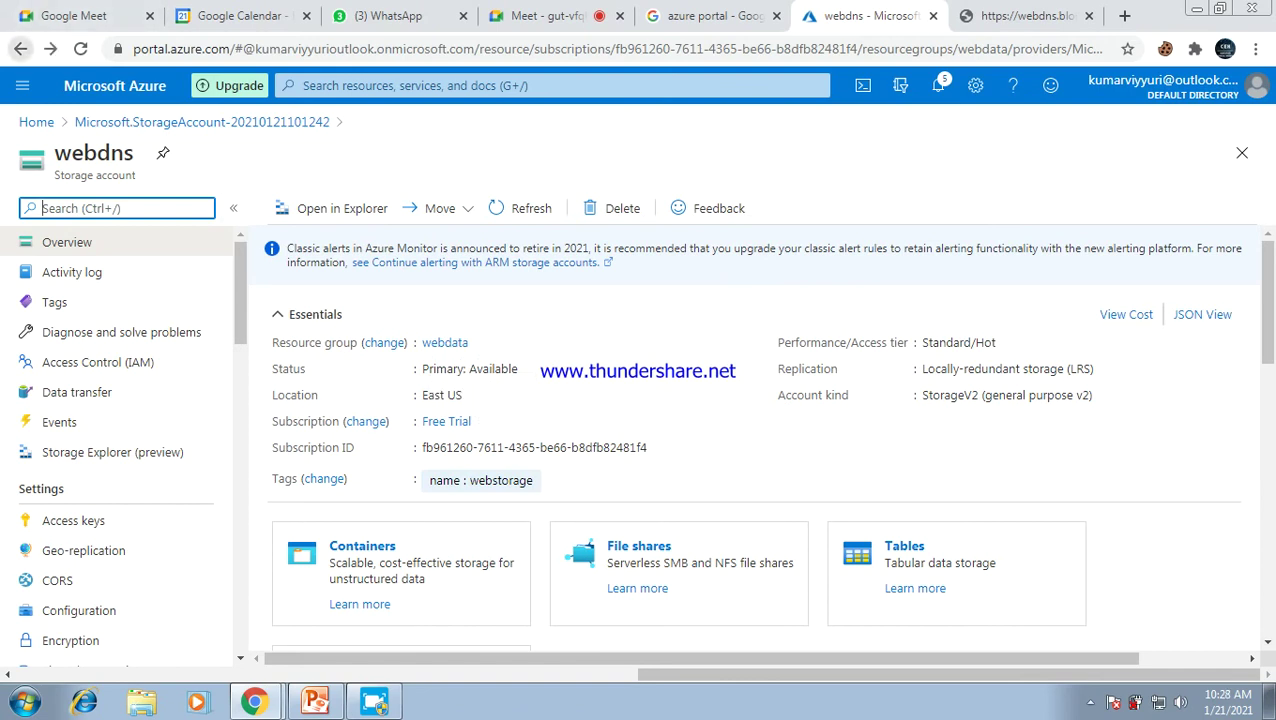
click(20, 48)
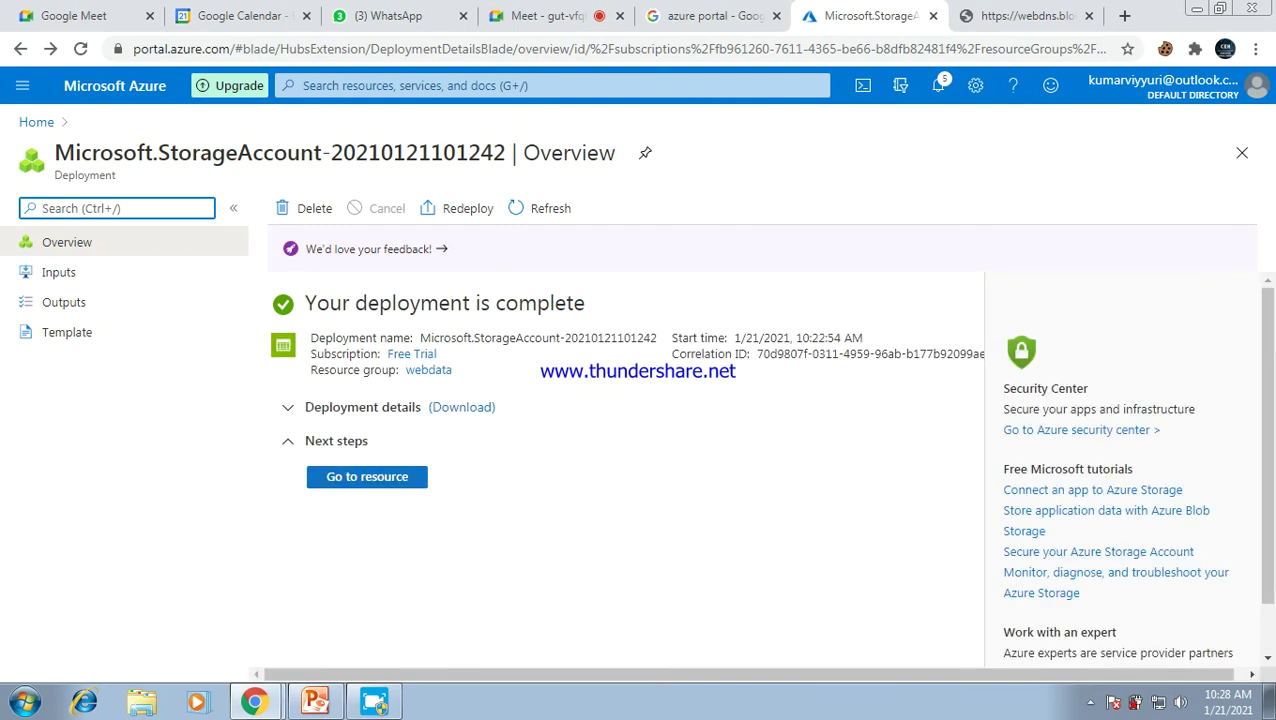
click(367, 476)
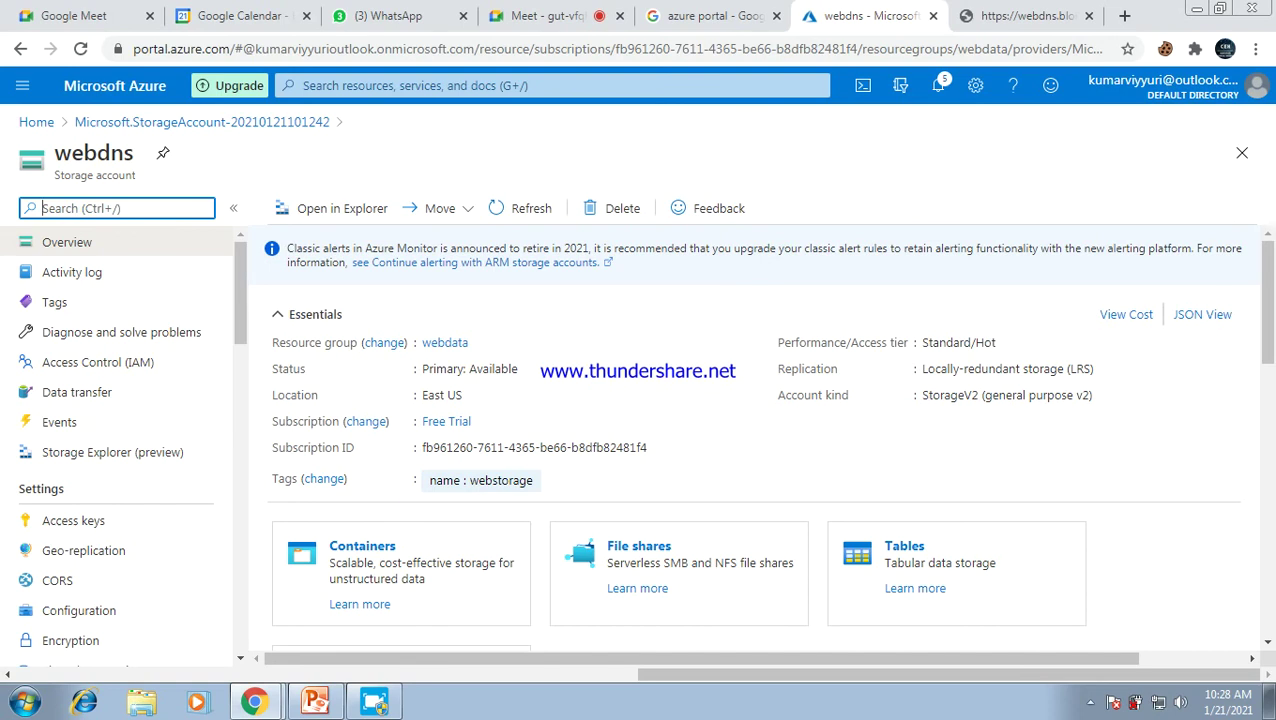
scroll(770, 430, down, 5)
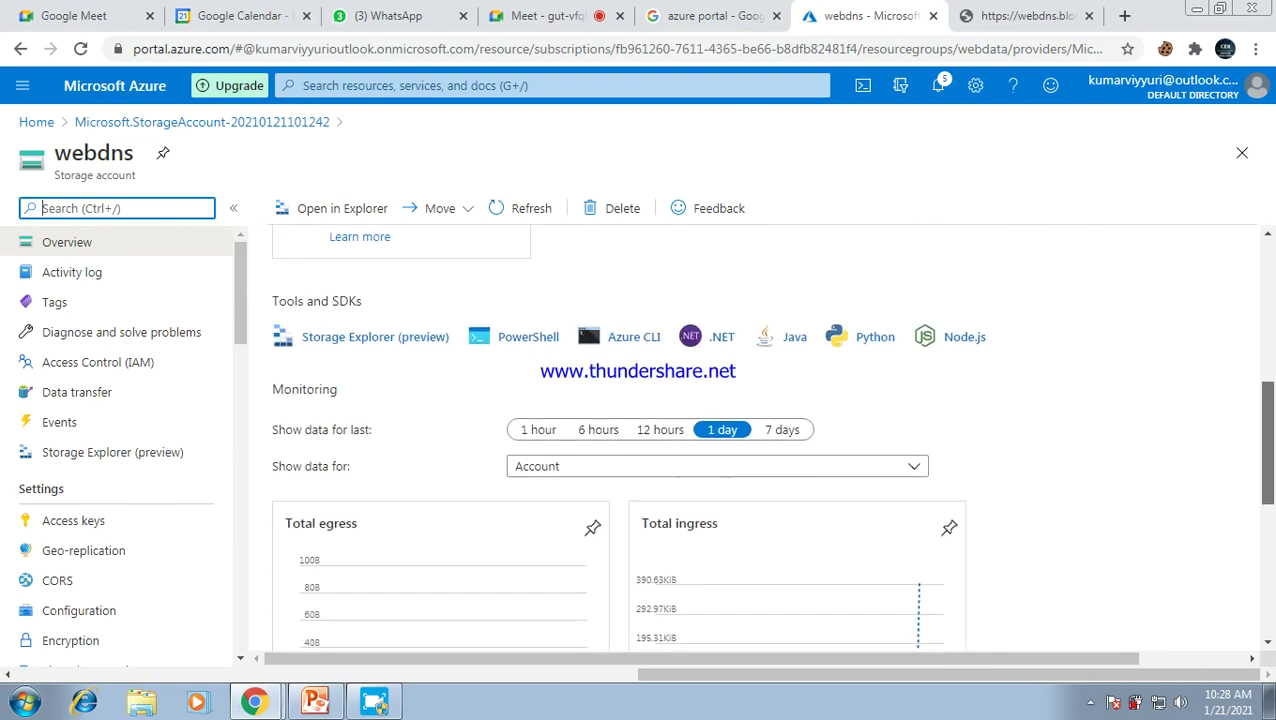
scroll(756, 440, up, 5)
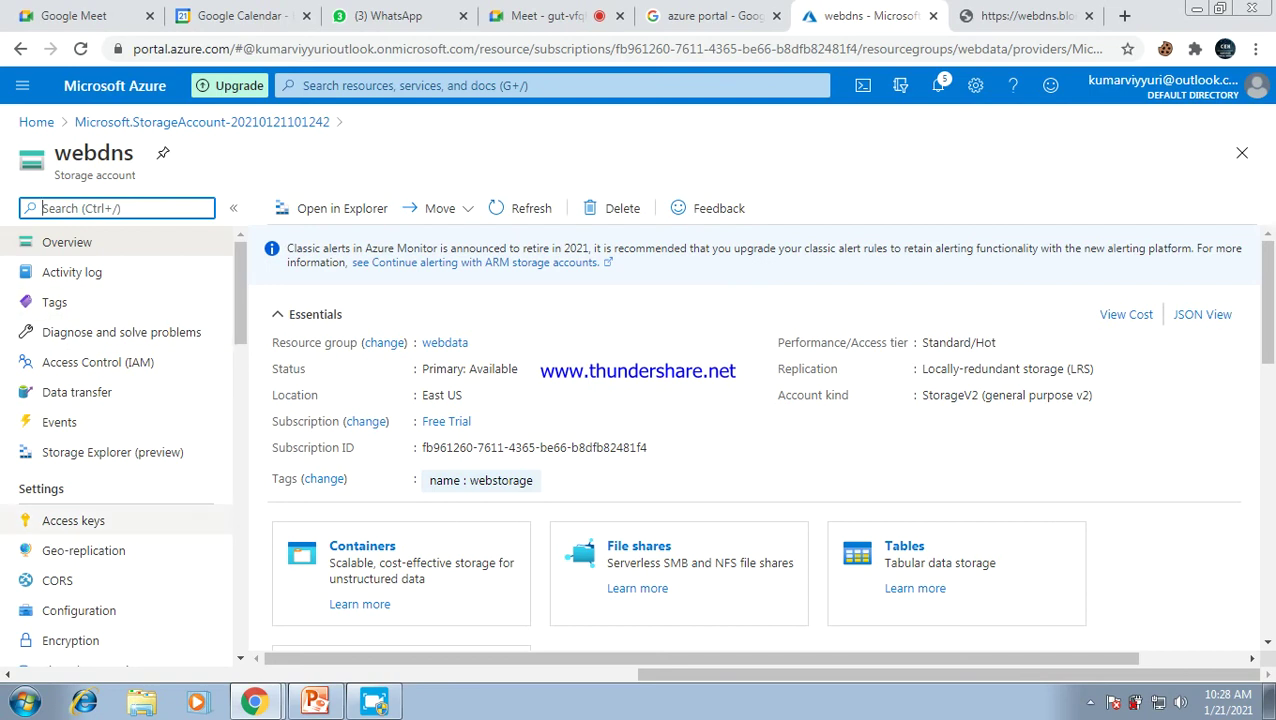
Open the iiht container from the account's containers and apply the Private (no anonymous access) level to it
click(362, 546)
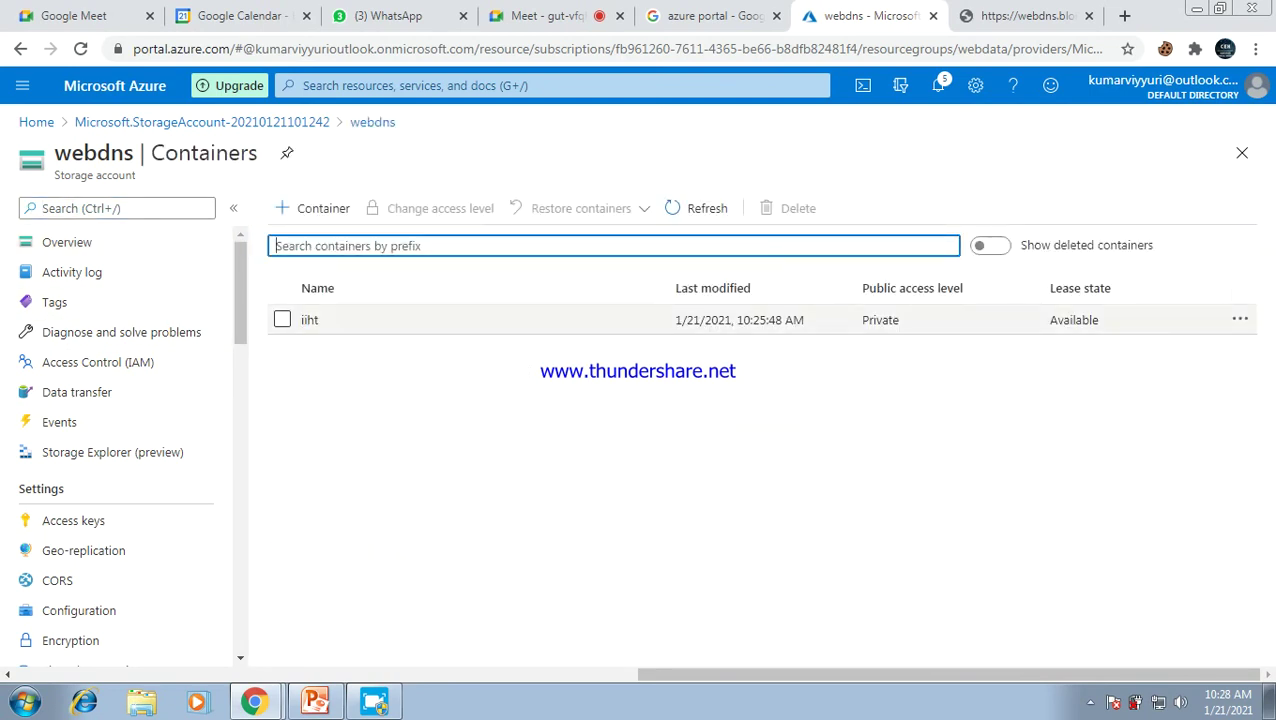
click(309, 320)
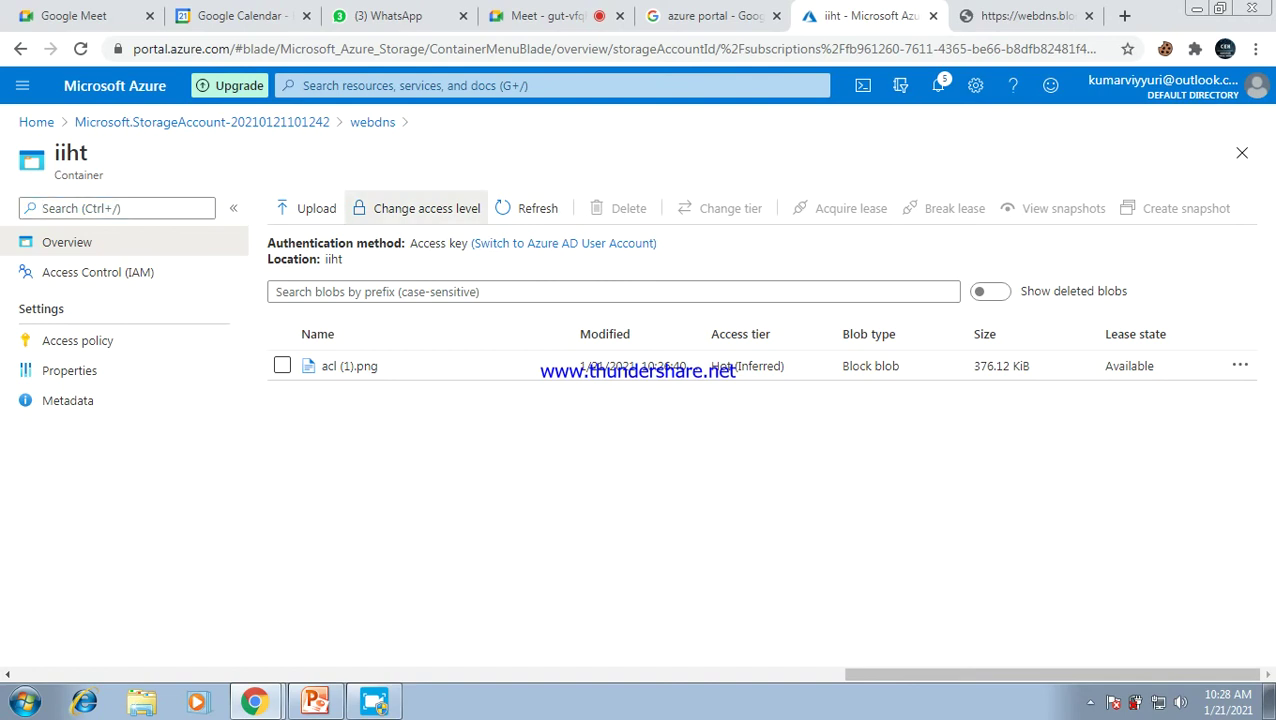
click(420, 208)
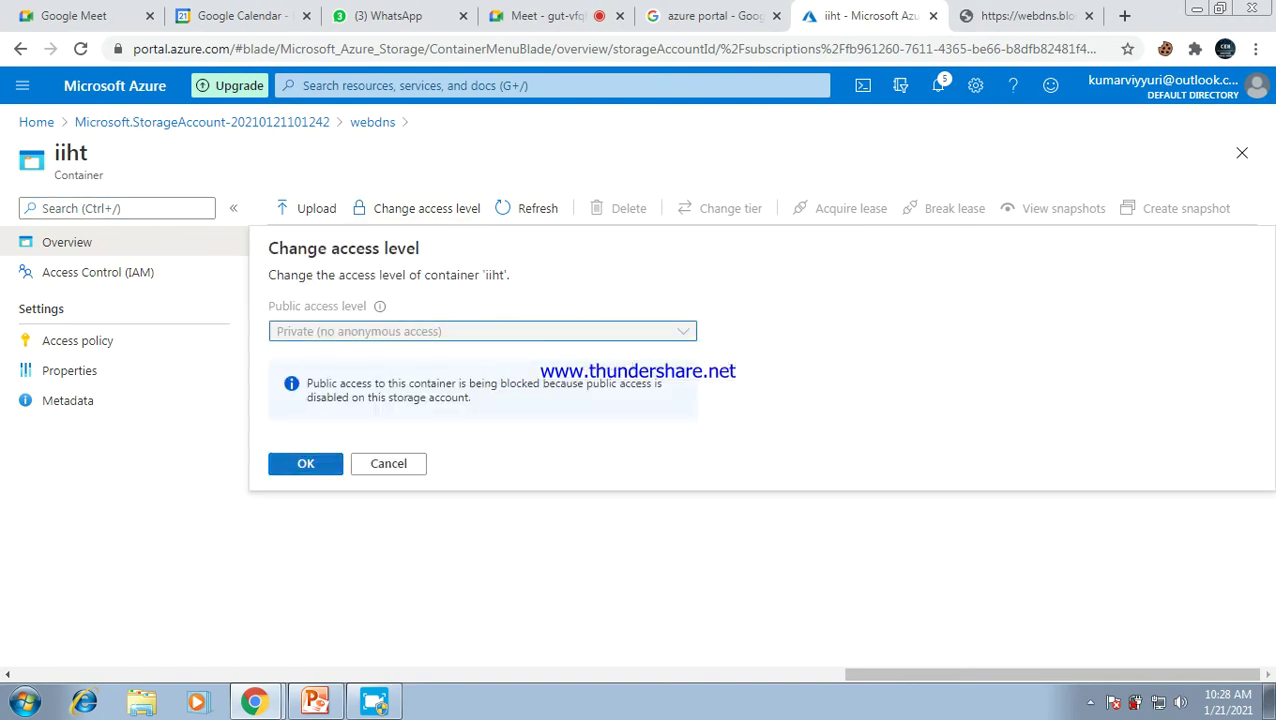
click(306, 464)
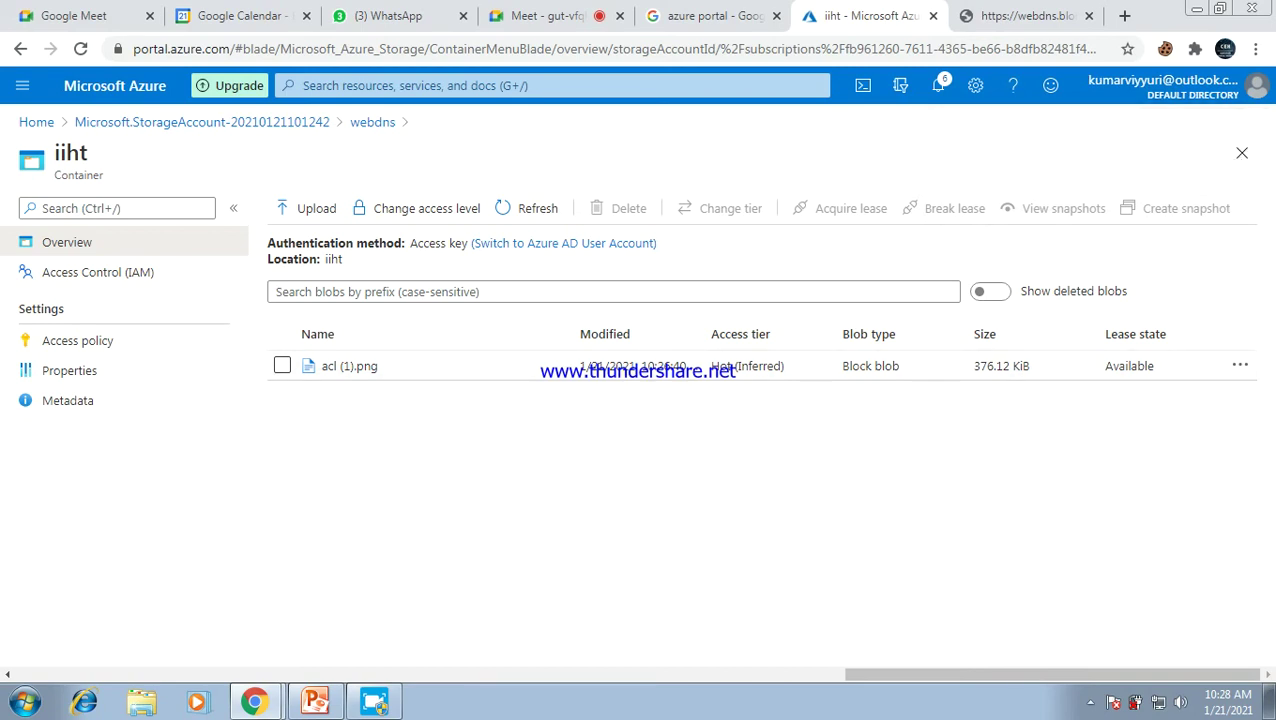
Copy the acl (1).png blob's URL again and reload it in the browser tab used for the access test
click(349, 366)
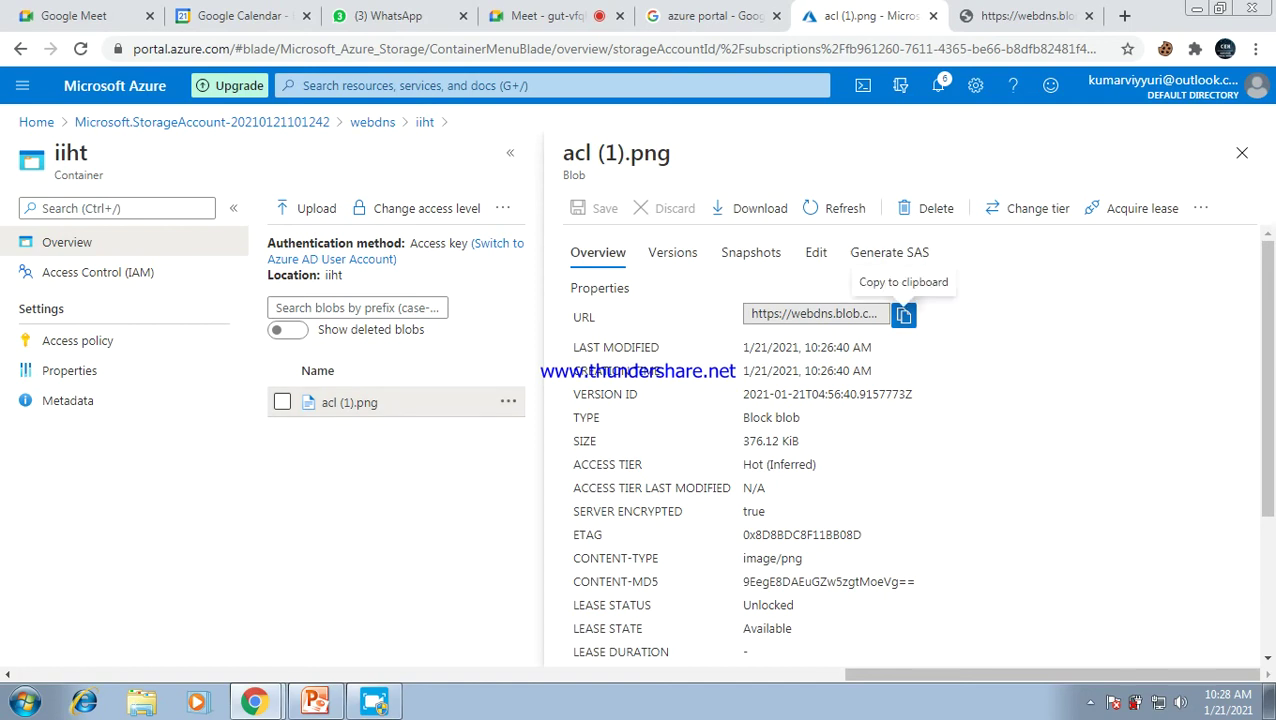
click(904, 316)
key(ctrl+Tab)
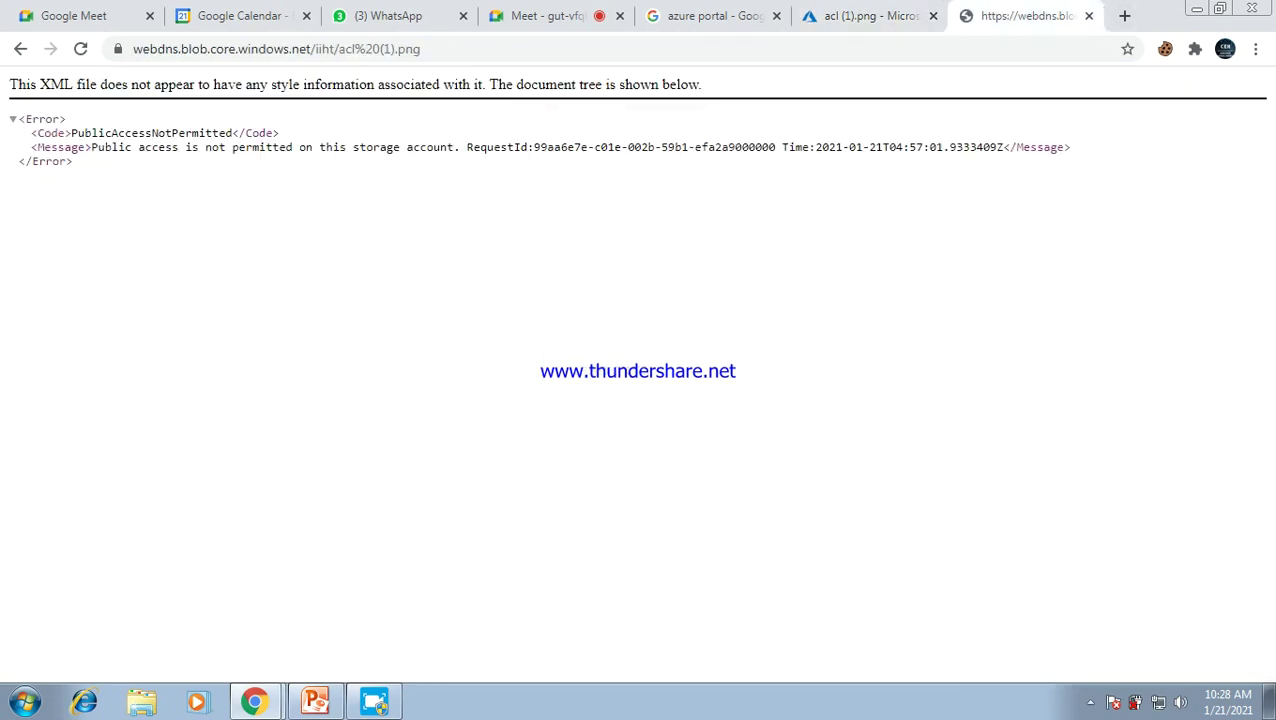
key(ctrl+l)
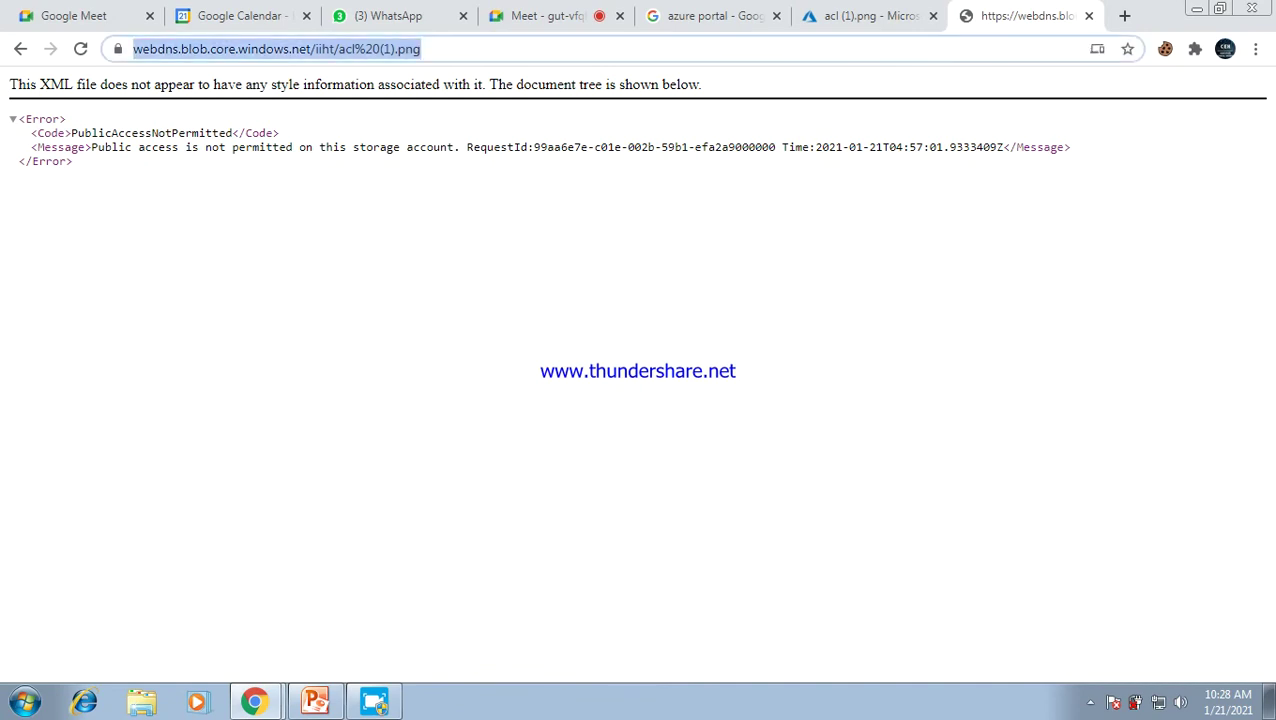
key(BackSpace)
key(ctrl+v)
key(Return)
Return to the acl (1).png blob in the portal and review its properties and access tier setting
key(ctrl+shift+Tab)
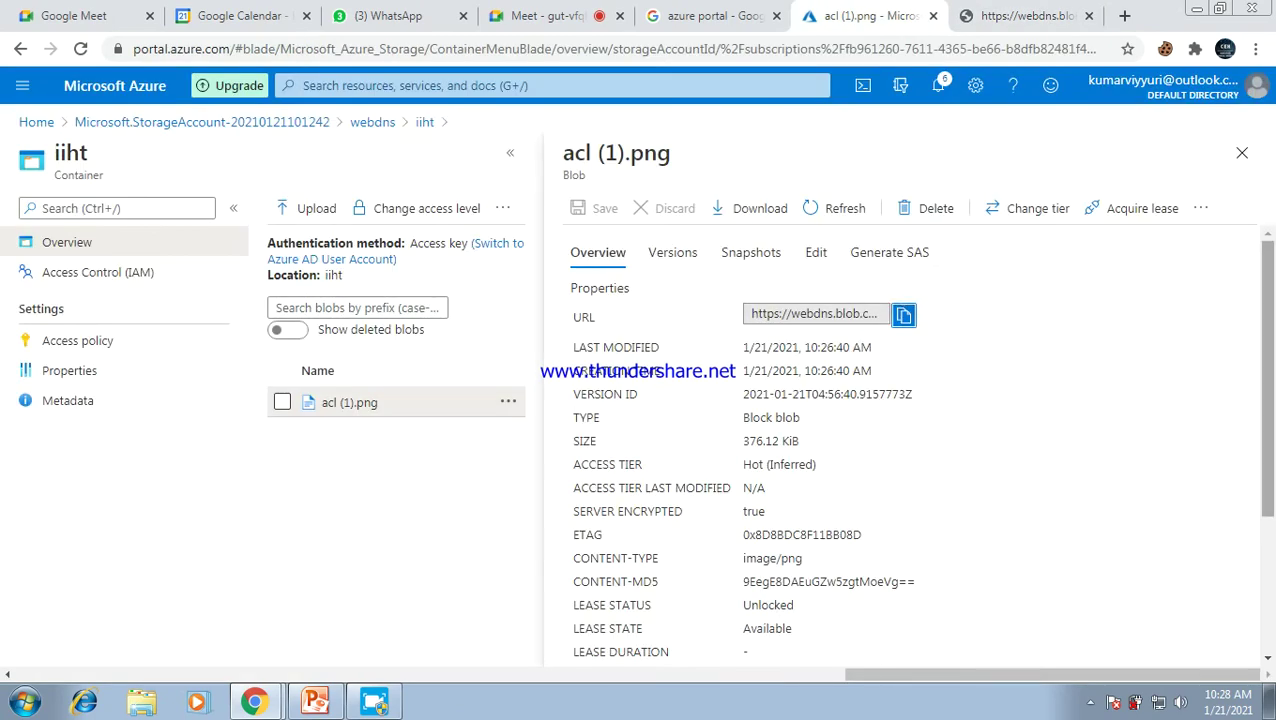
scroll(916, 444, down, 2)
scroll(916, 444, up, 2)
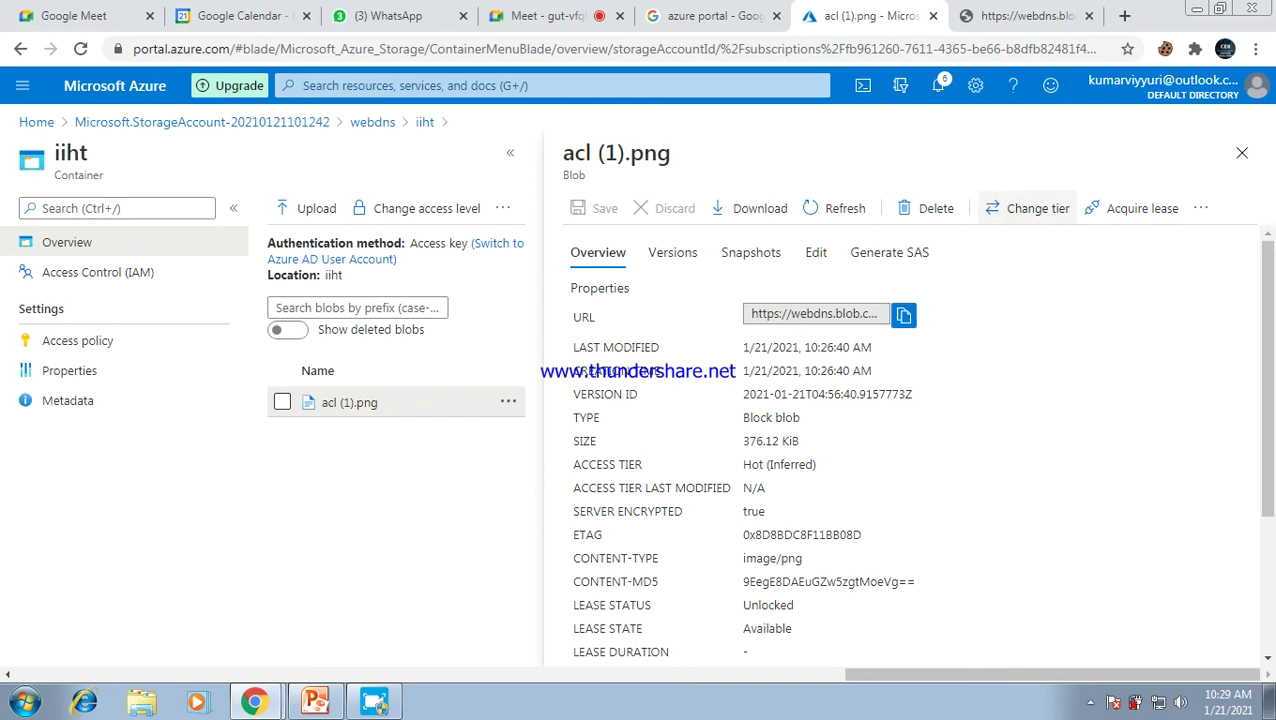
click(1028, 208)
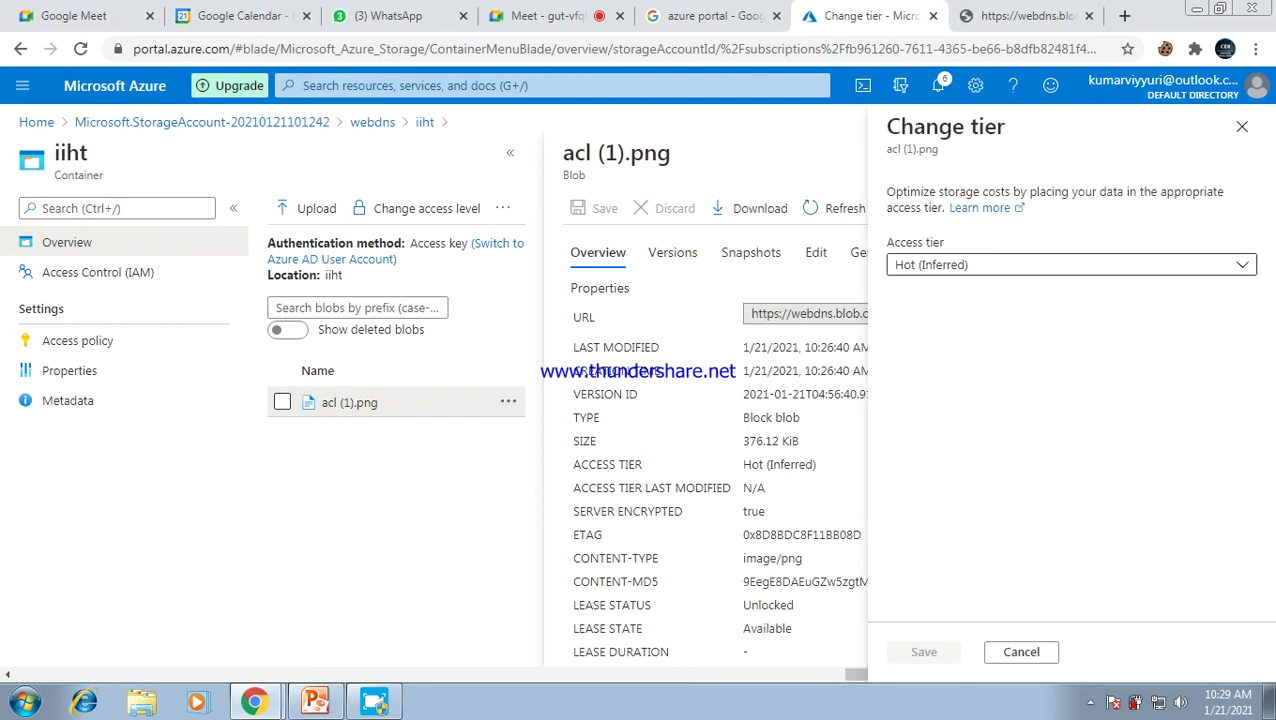
click(1241, 126)
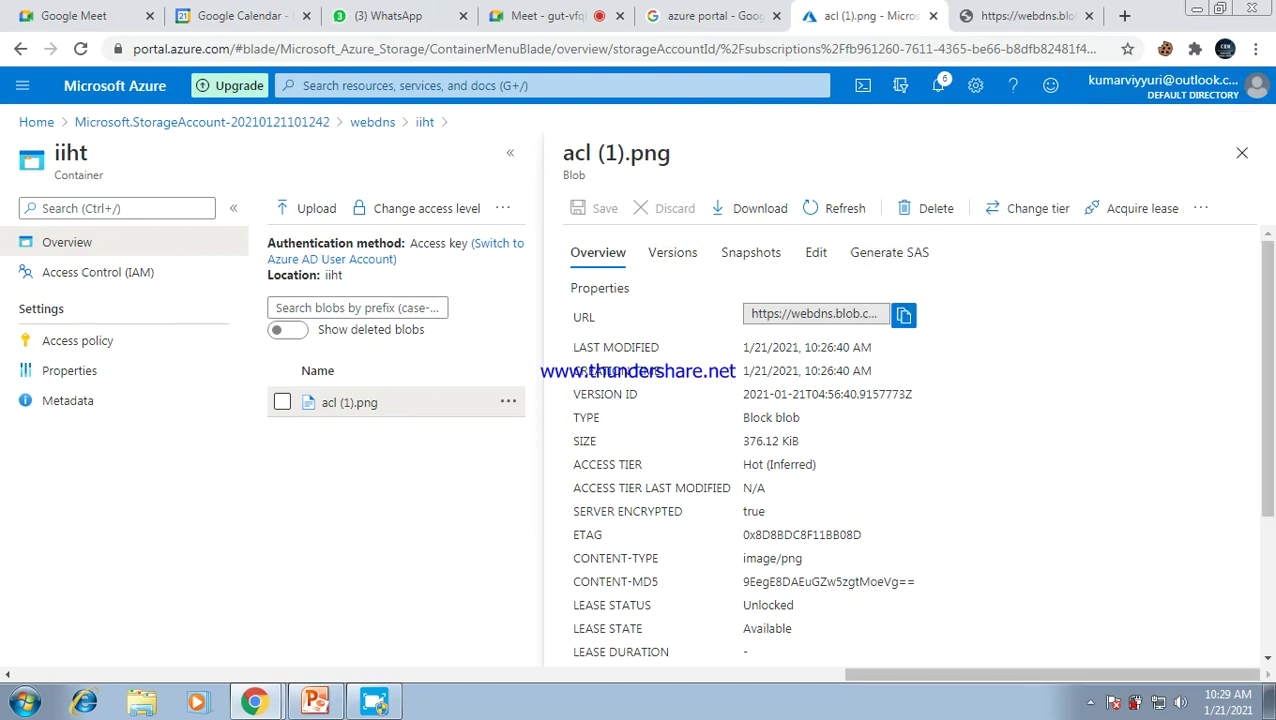
Check the access tier choices offered for acl (1).png and leave the tier at Hot (Inferred)
click(1030, 208)
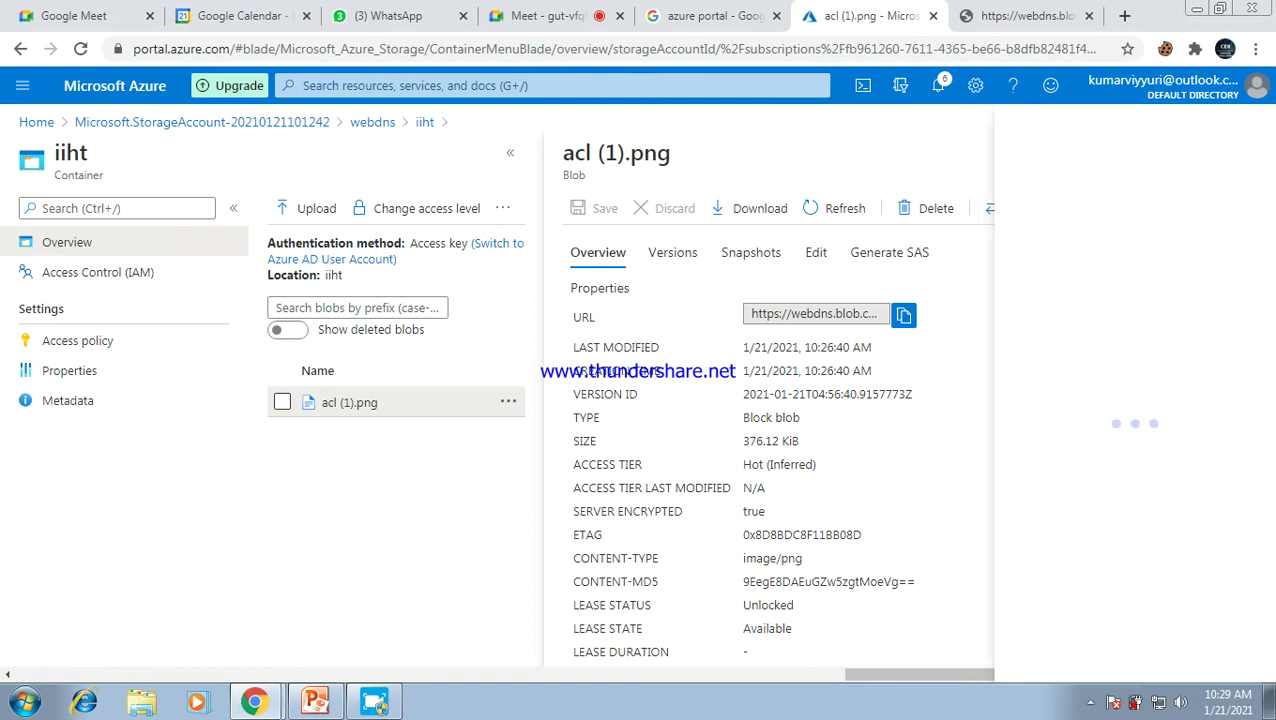
click(1071, 265)
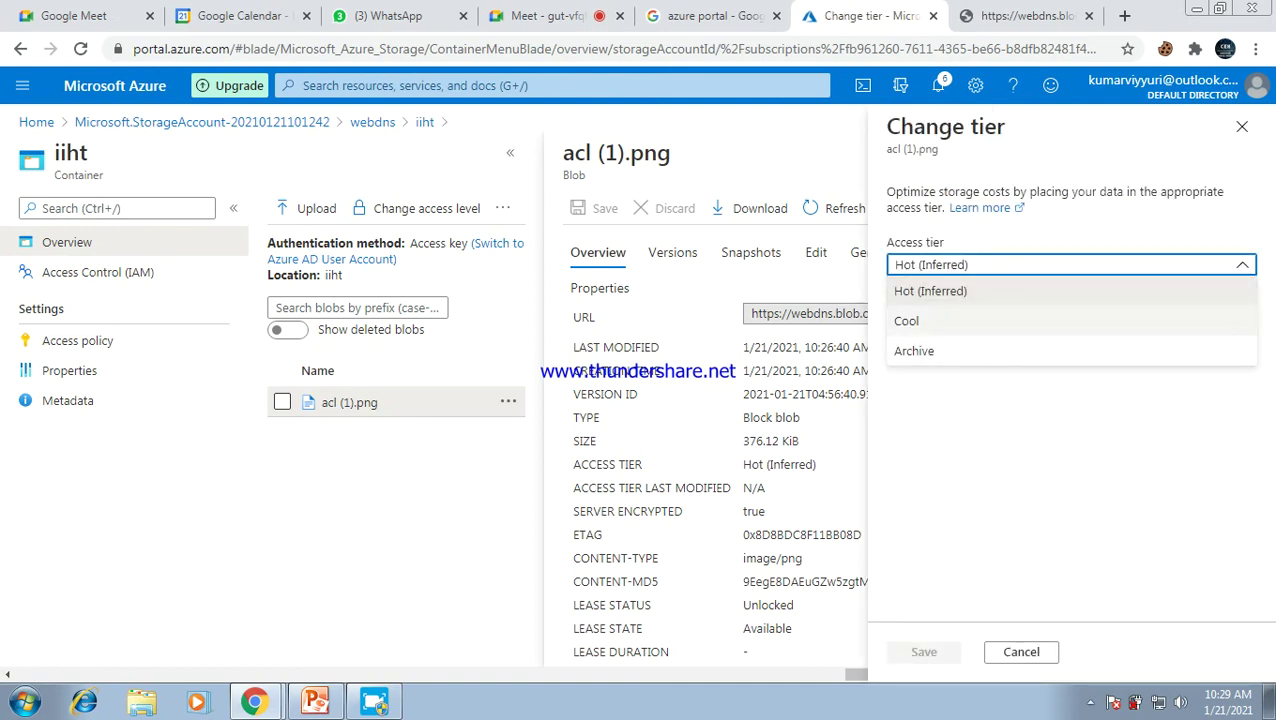
click(1040, 291)
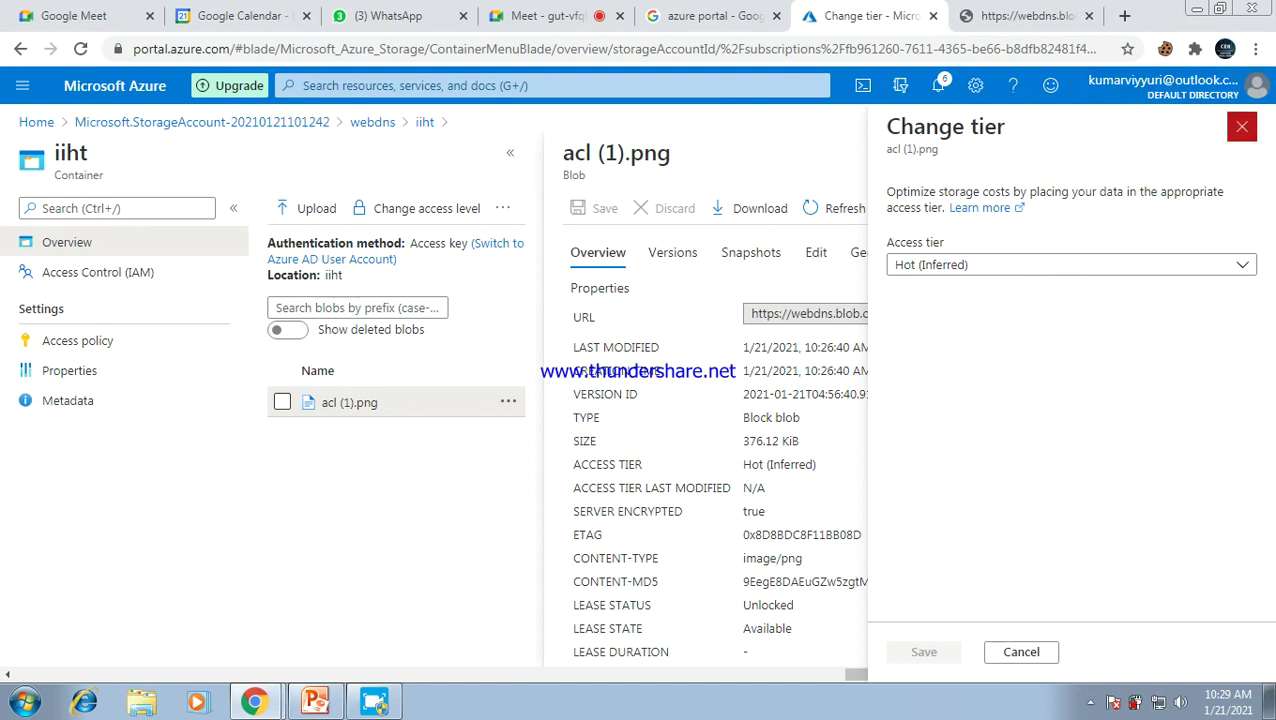
click(1241, 127)
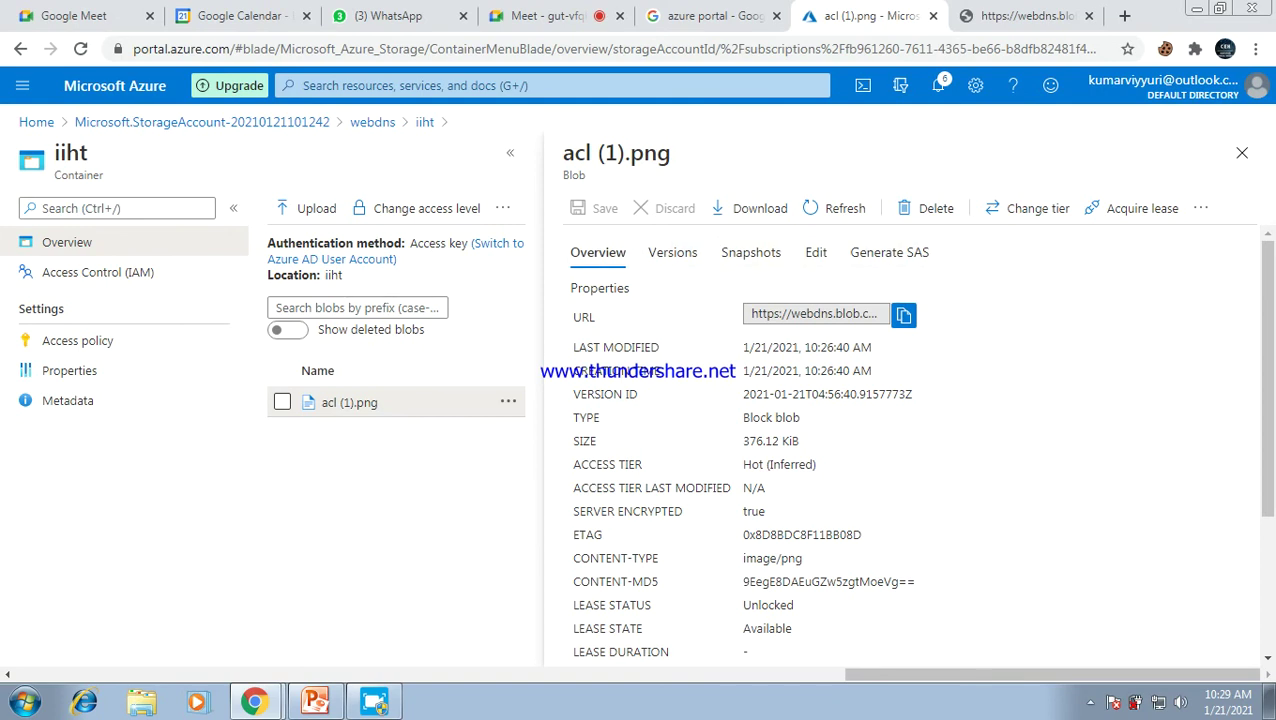
Open the SAS generation settings for acl (1).png and review the shared access signature description, permission options and validity period
click(889, 252)
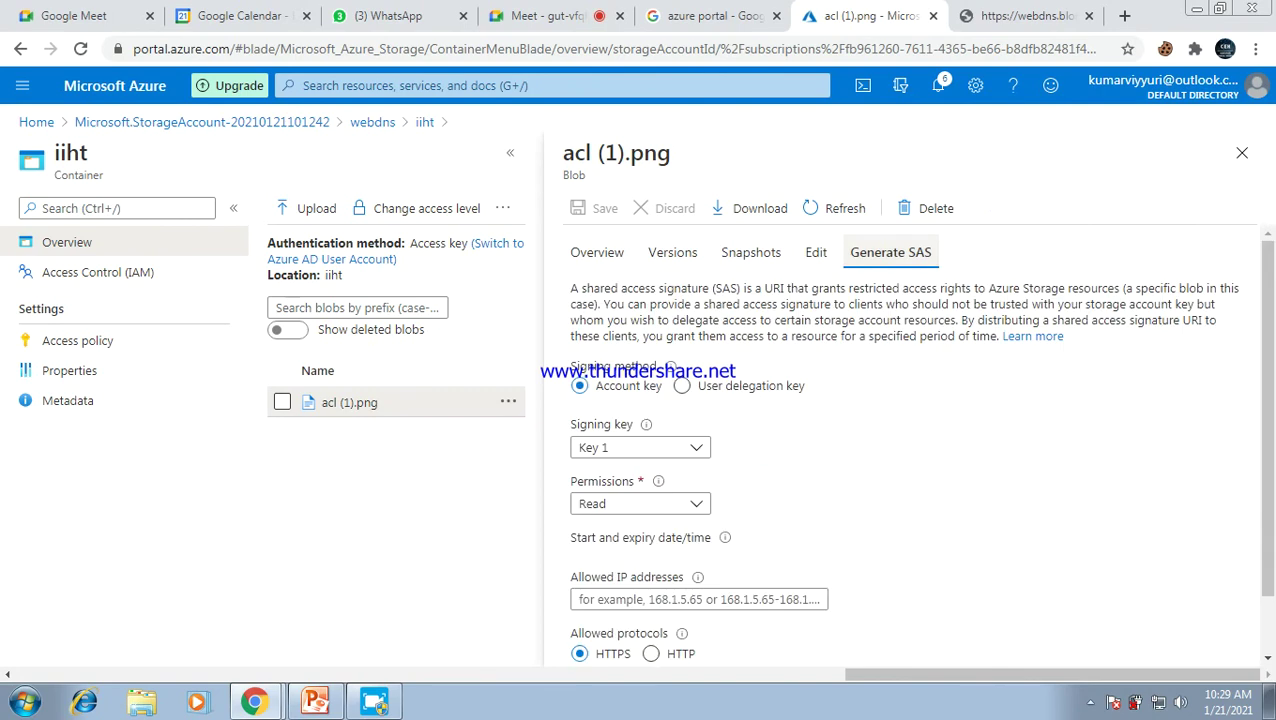
mouse_move(1268, 330)
mouse_down()
mouse_move(1268, 443)
mouse_move(1268, 330)
mouse_up()
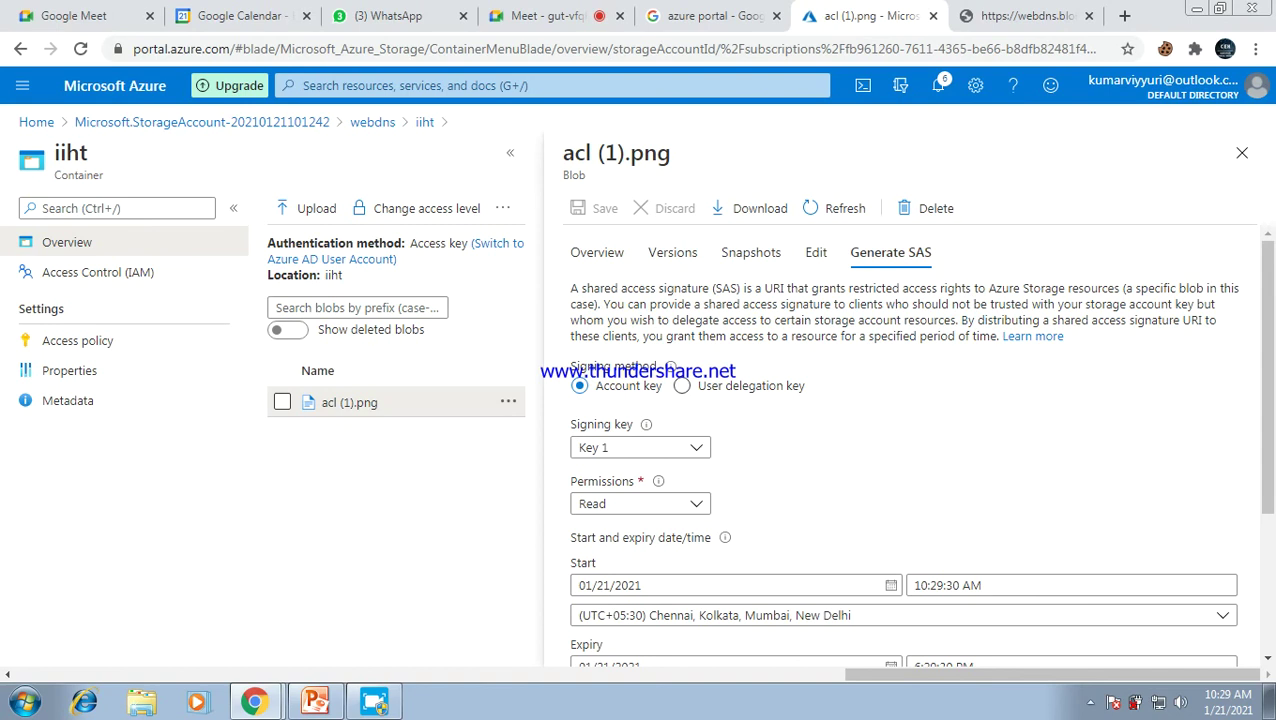
drag(741, 288, 582, 288)
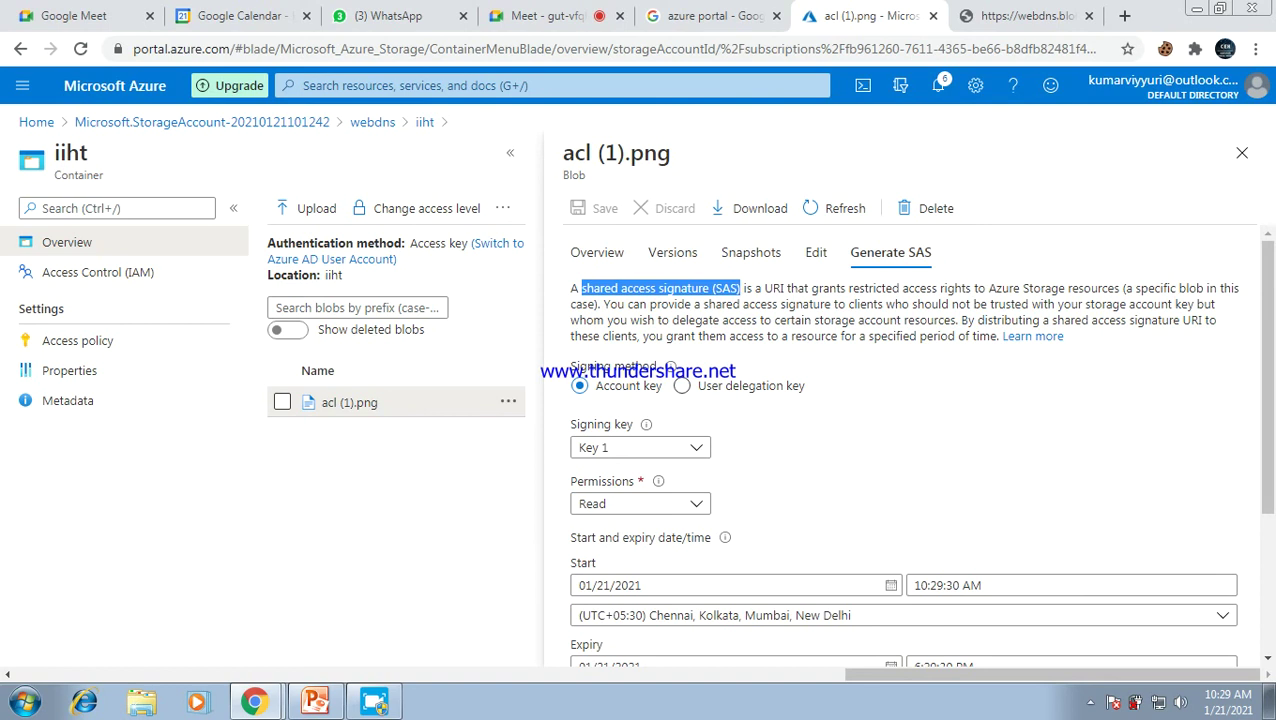
right_click(1270, 402)
right_click(1271, 468)
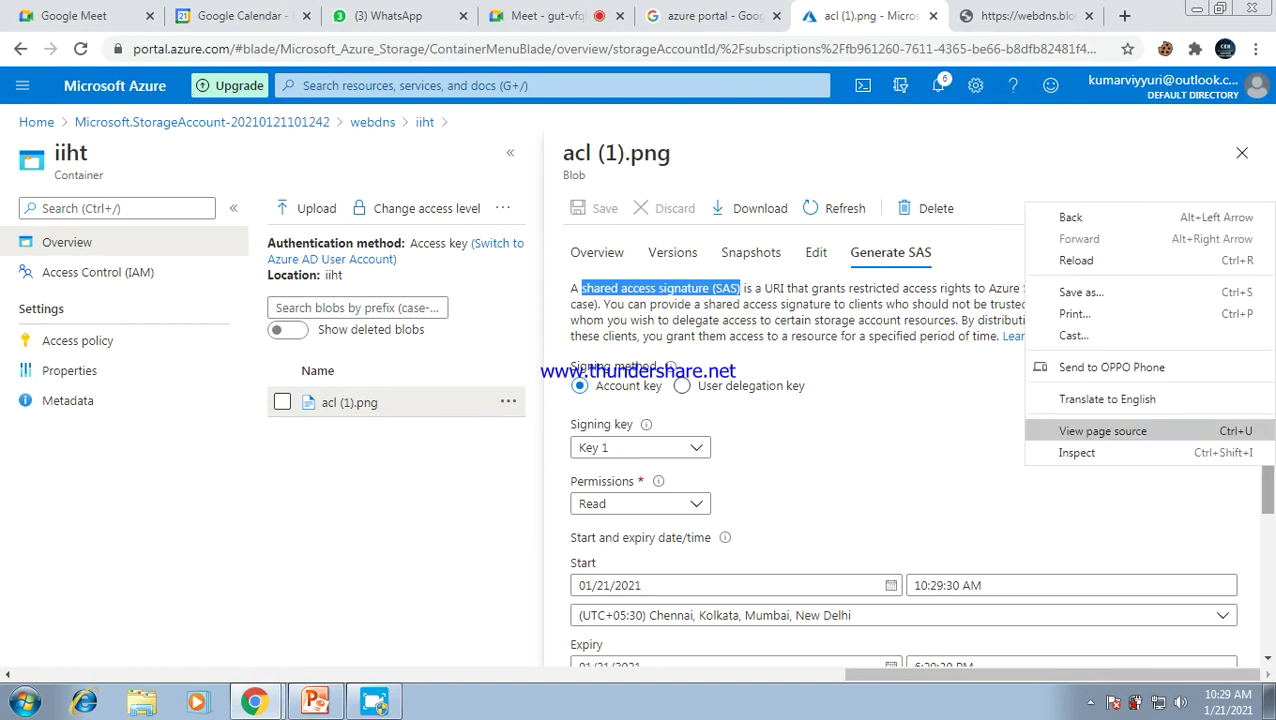
click(940, 430)
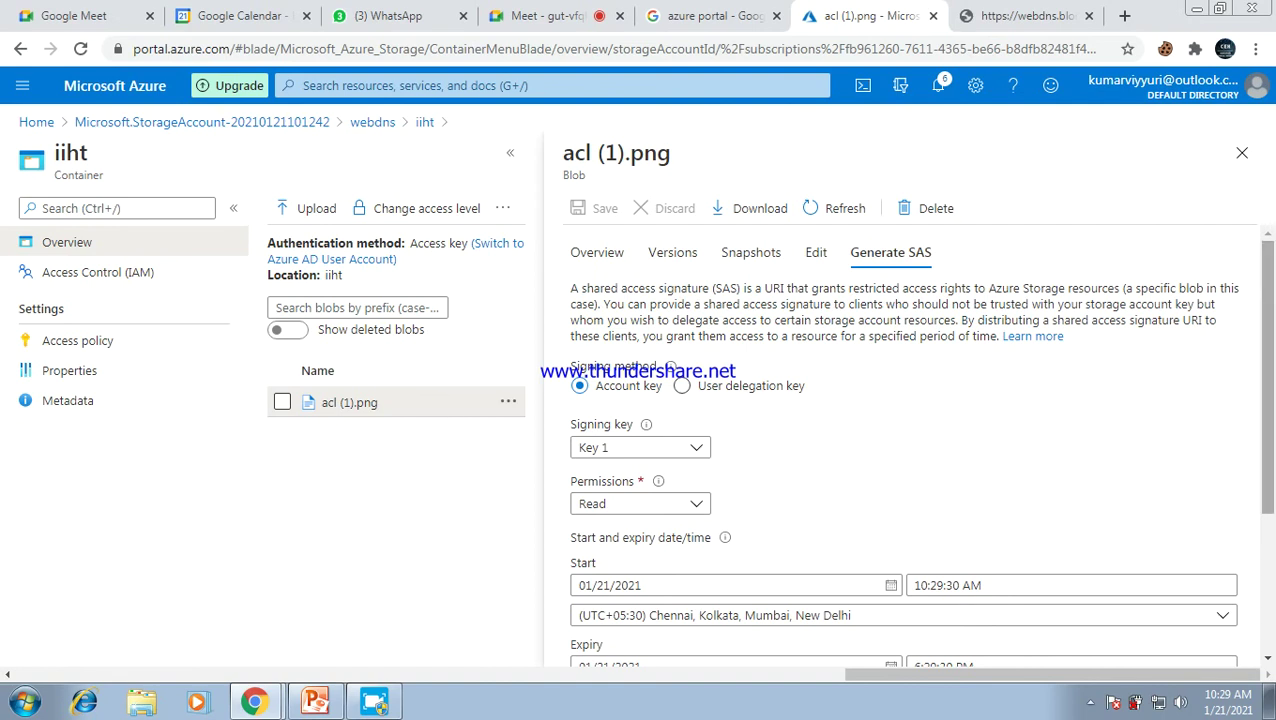
scroll(1267, 400, down, 2)
scroll(1267, 400, up, 1)
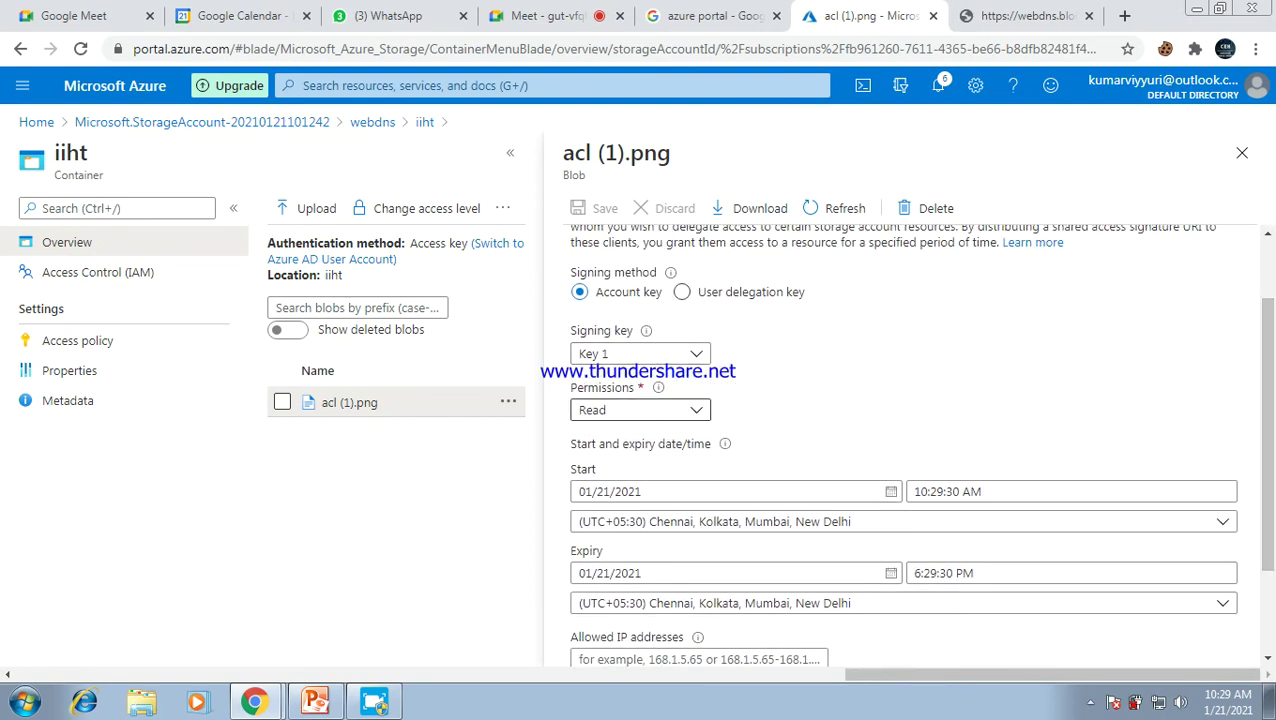
click(640, 410)
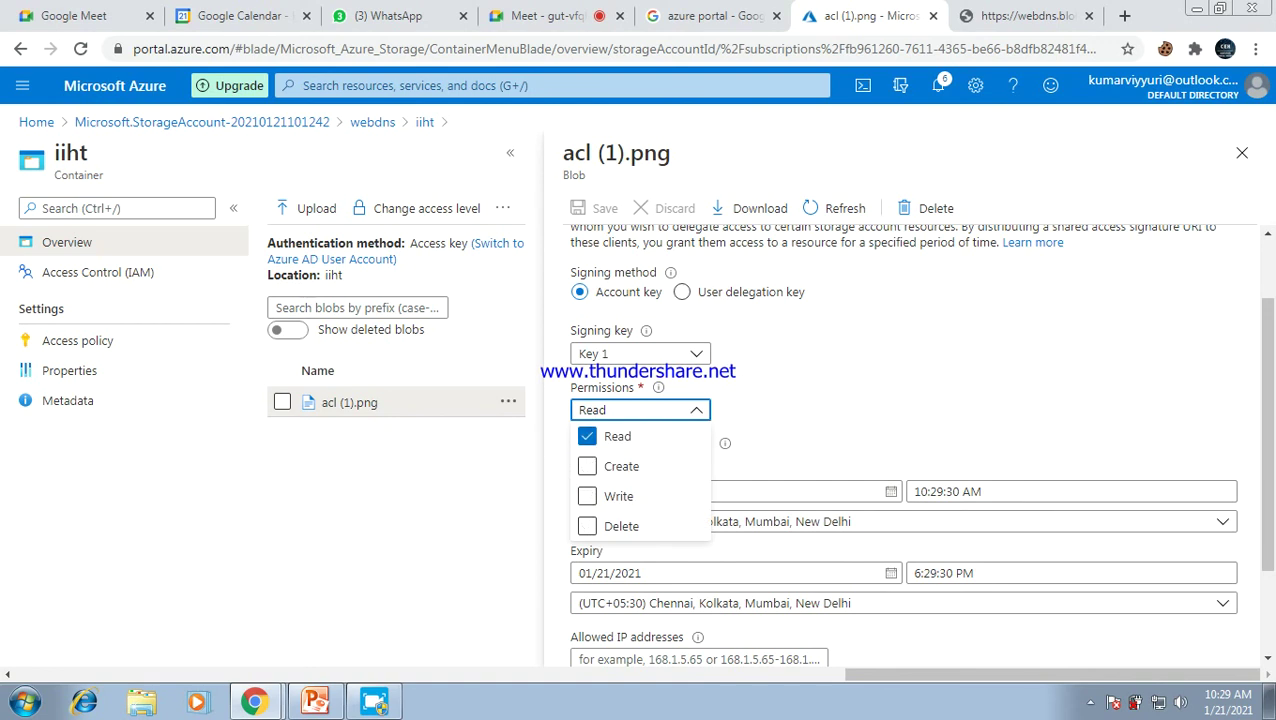
click(850, 400)
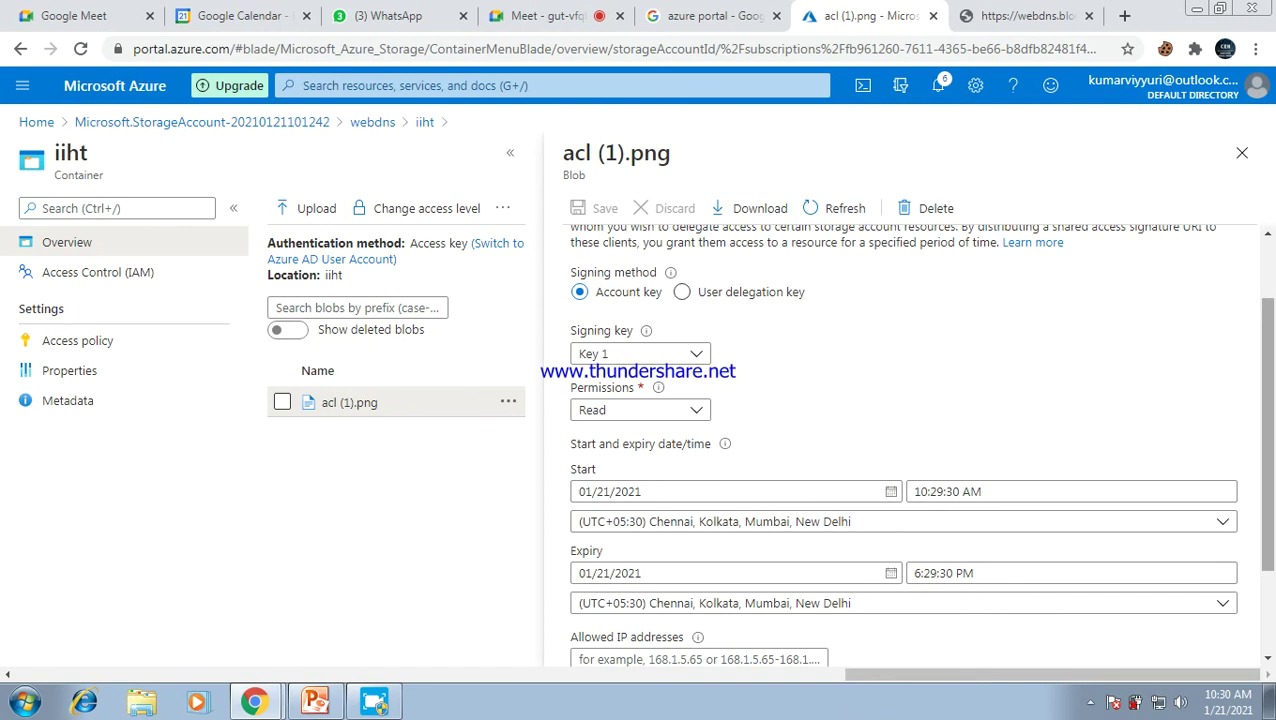
Generate a SAS token and URL for acl (1).png with Read permission over HTTPS and copy the Blob SAS URL
scroll(900, 440, down, 3)
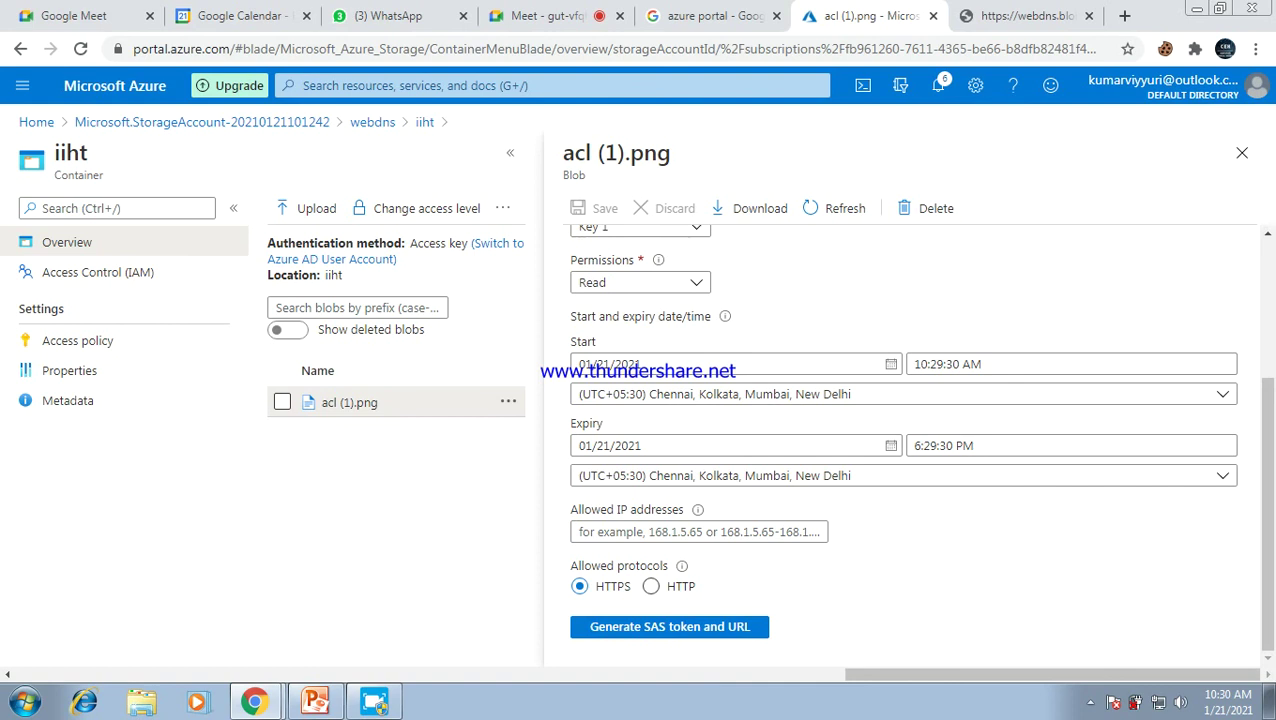
click(669, 626)
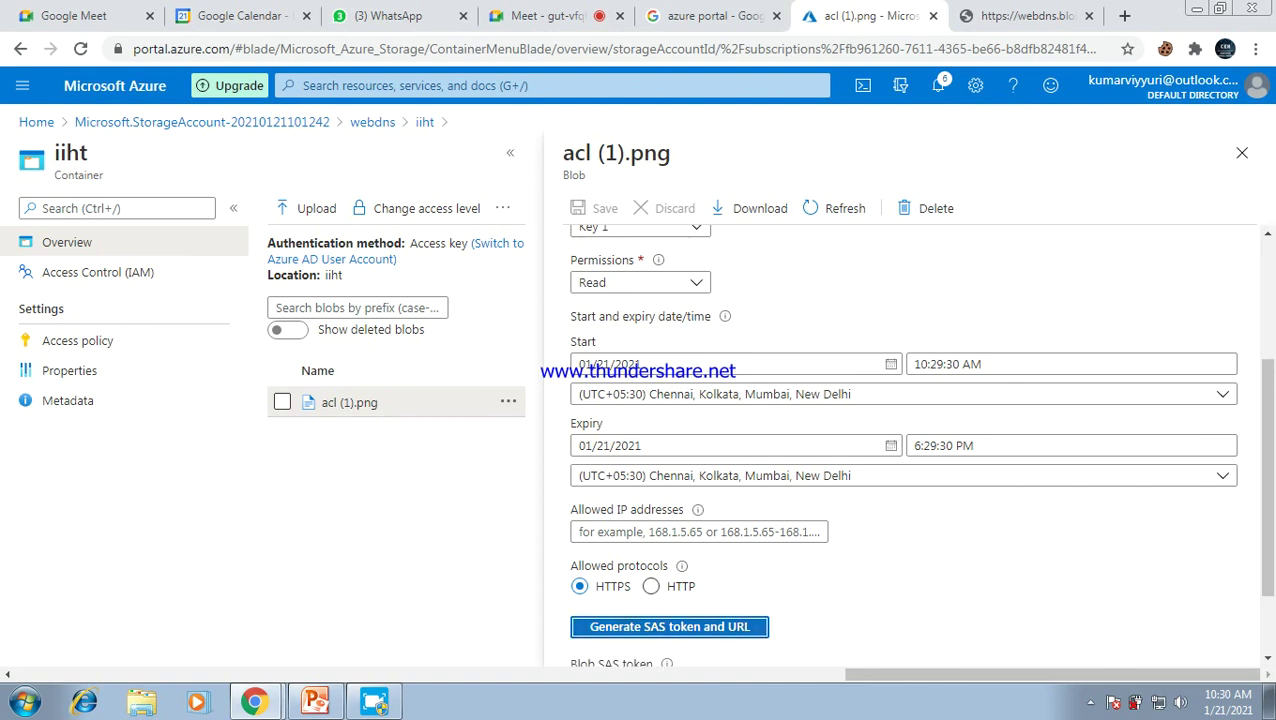
scroll(900, 450, down, 1)
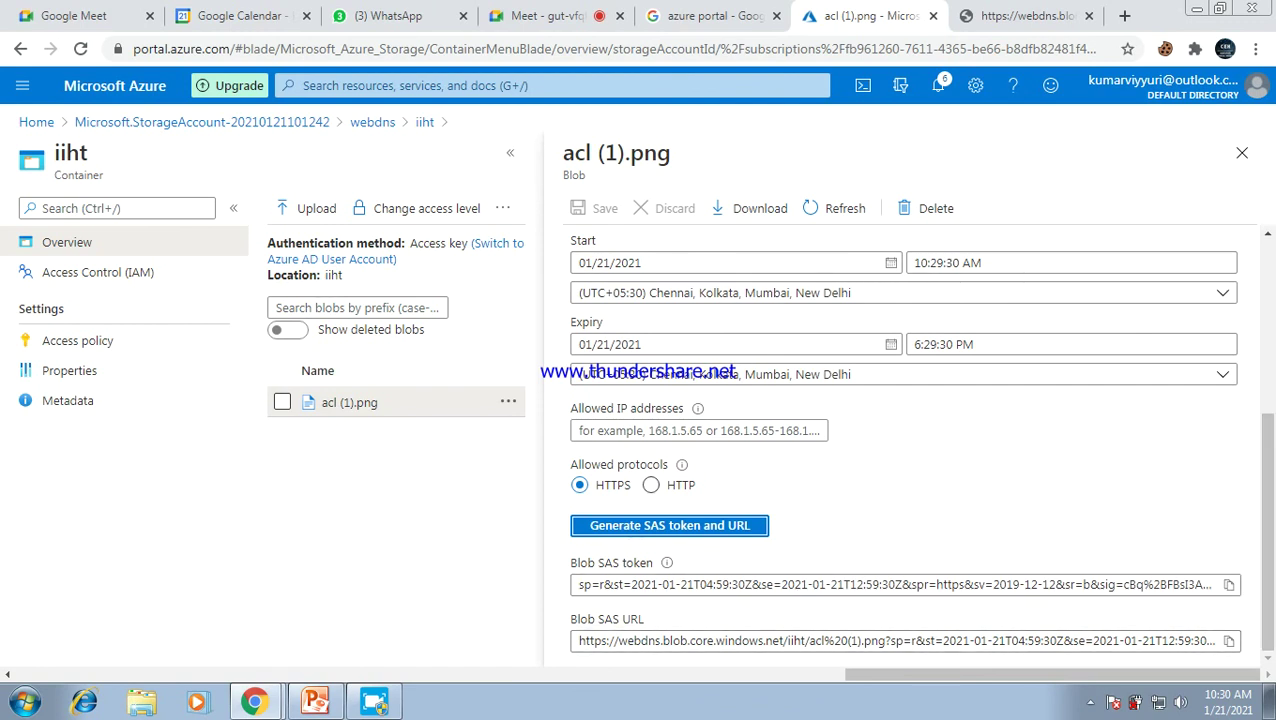
click(1229, 641)
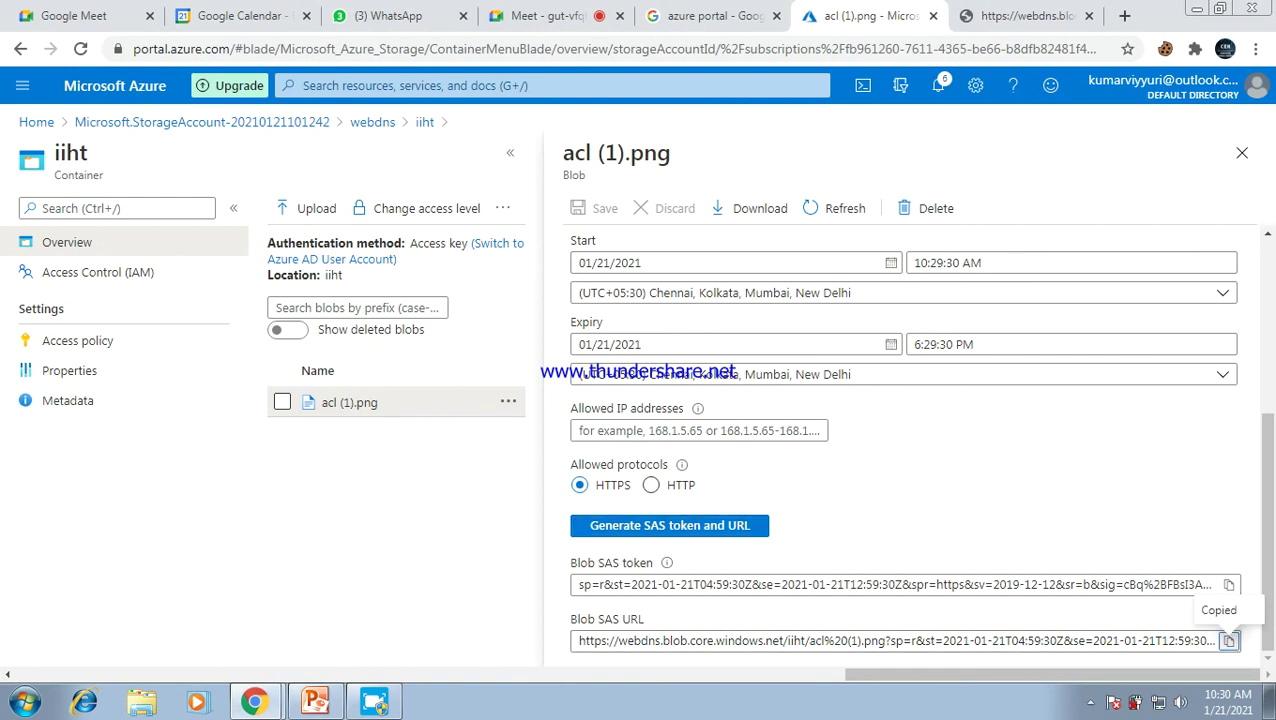
Replace the address in the access test tab with the copied Blob SAS URL, including its token, and load it
click(1020, 15)
click(622, 49)
key(BackSpace)
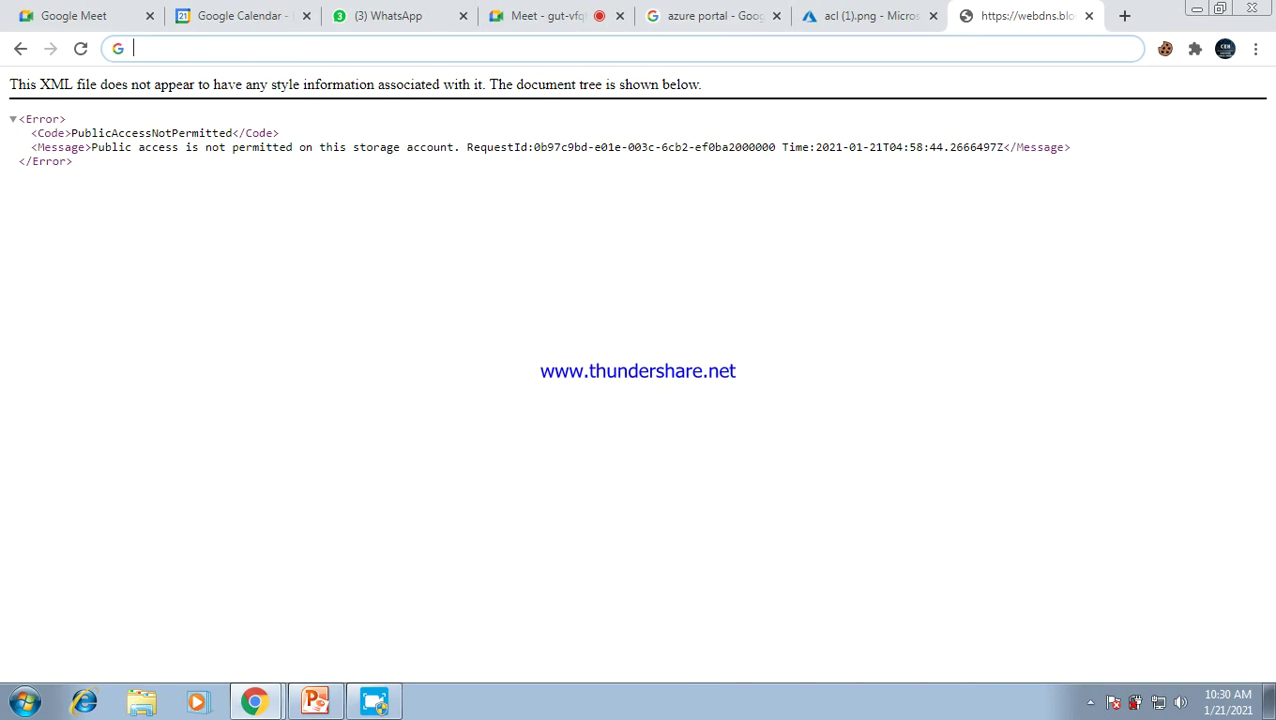
key(ctrl+v)
key(Return)
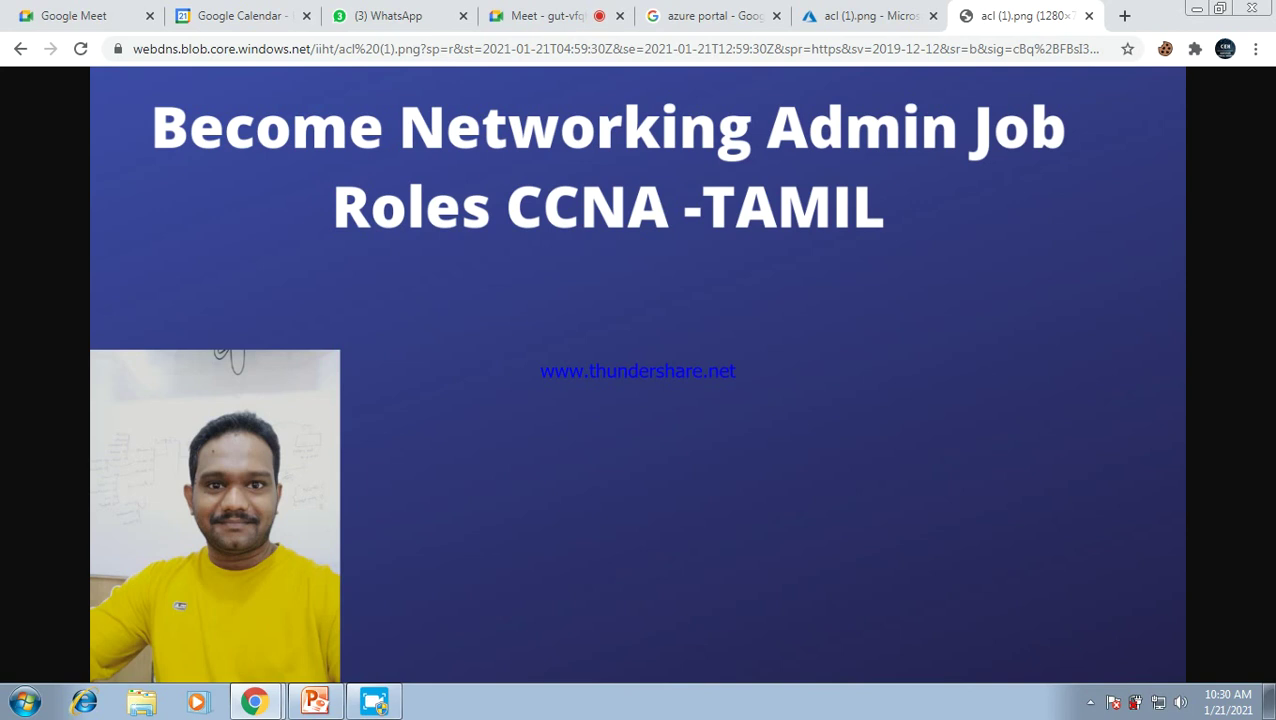
Return to the blob's SAS settings in the Azure portal and set the expiry time to 10:32:21 AM
click(855, 15)
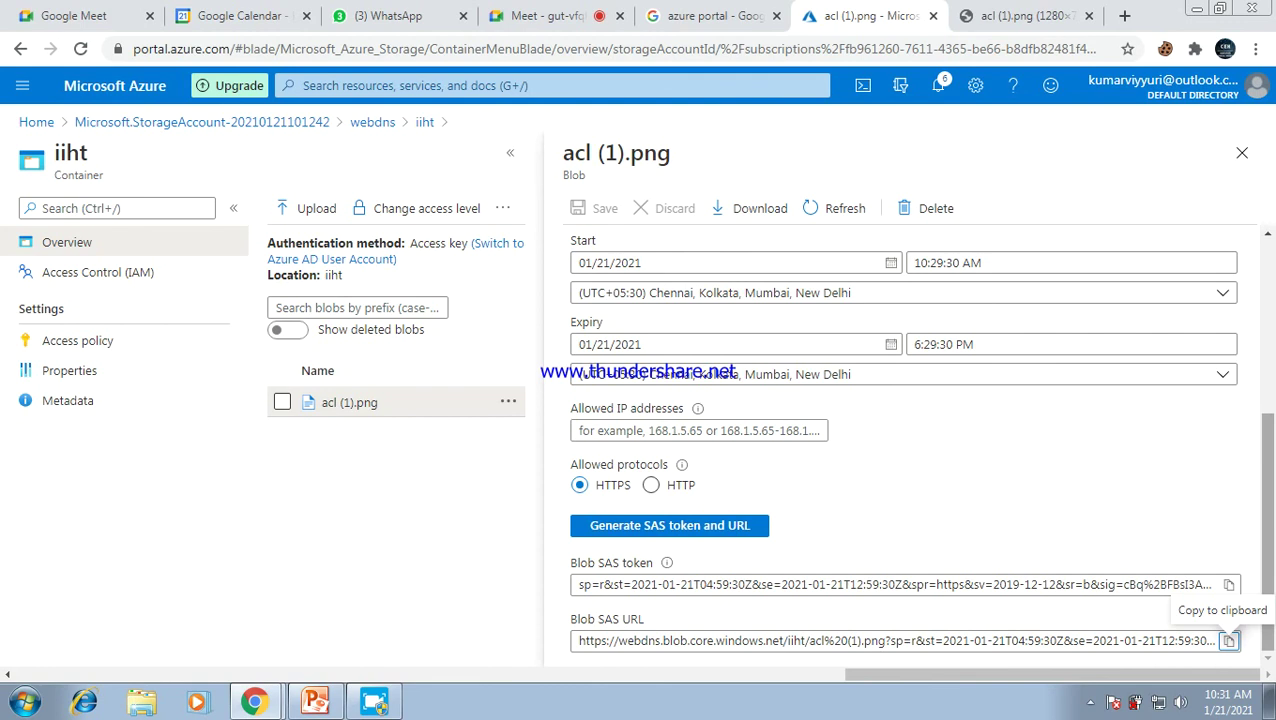
scroll(1266, 500, up, 3)
scroll(900, 440, up, 2)
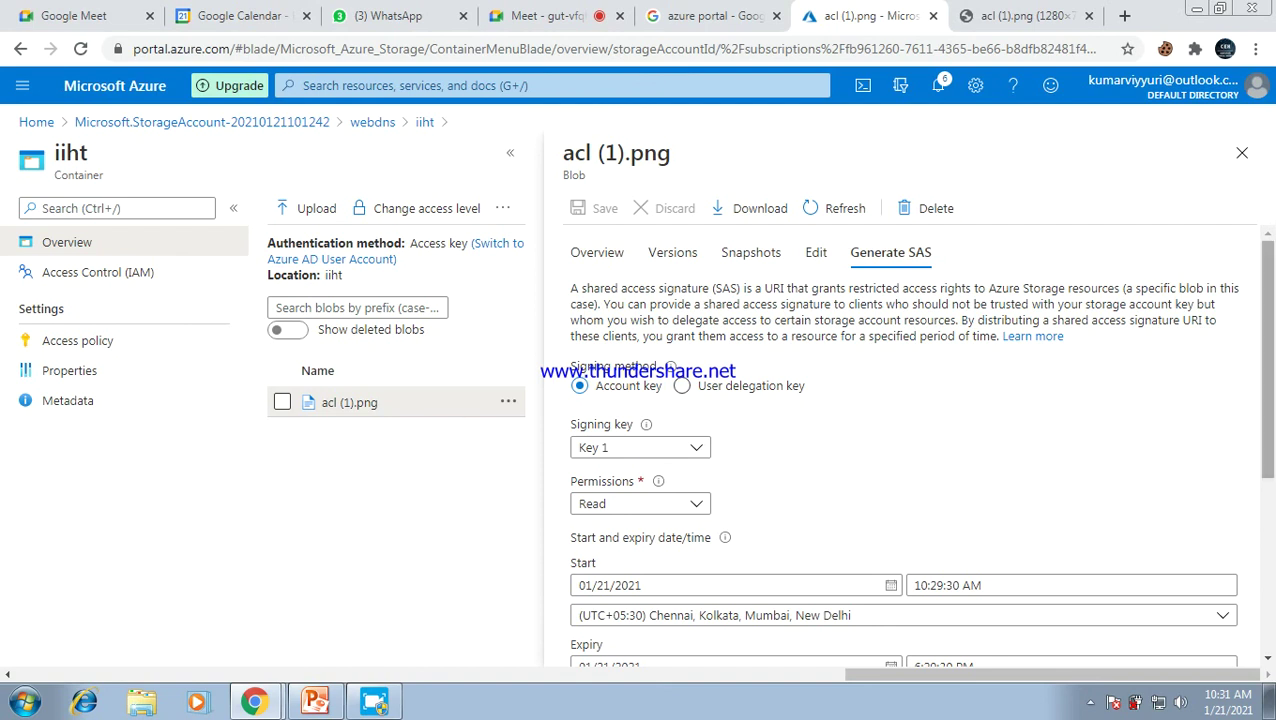
scroll(900, 440, down, 3)
scroll(900, 440, up, 2)
scroll(900, 440, up, 1)
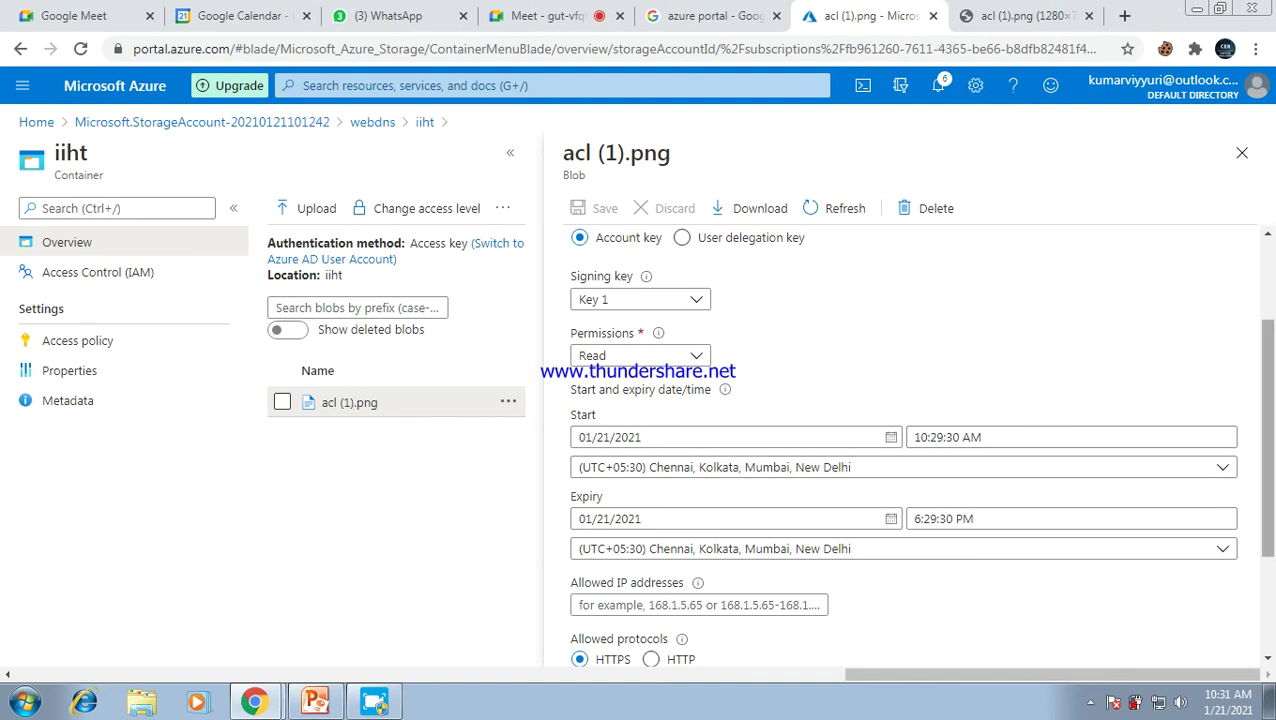
scroll(900, 440, down, 1)
scroll(900, 440, up, 1)
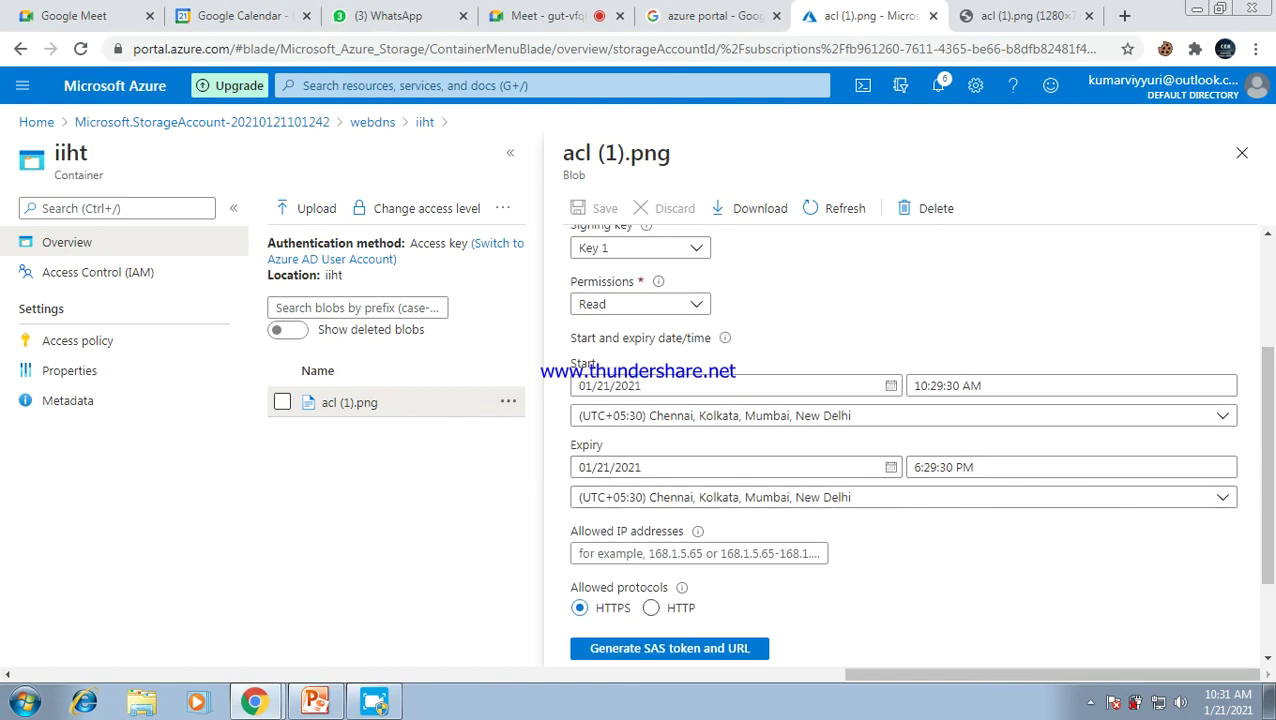
click(982, 467)
key(BackSpace)
key(BackSpace)
key(BackSpace)
key(BackSpace)
key(BackSpace)
key(BackSpace)
key(BackSpace)
key(BackSpace)
key(BackSpace)
key(BackSpace)
text(10)
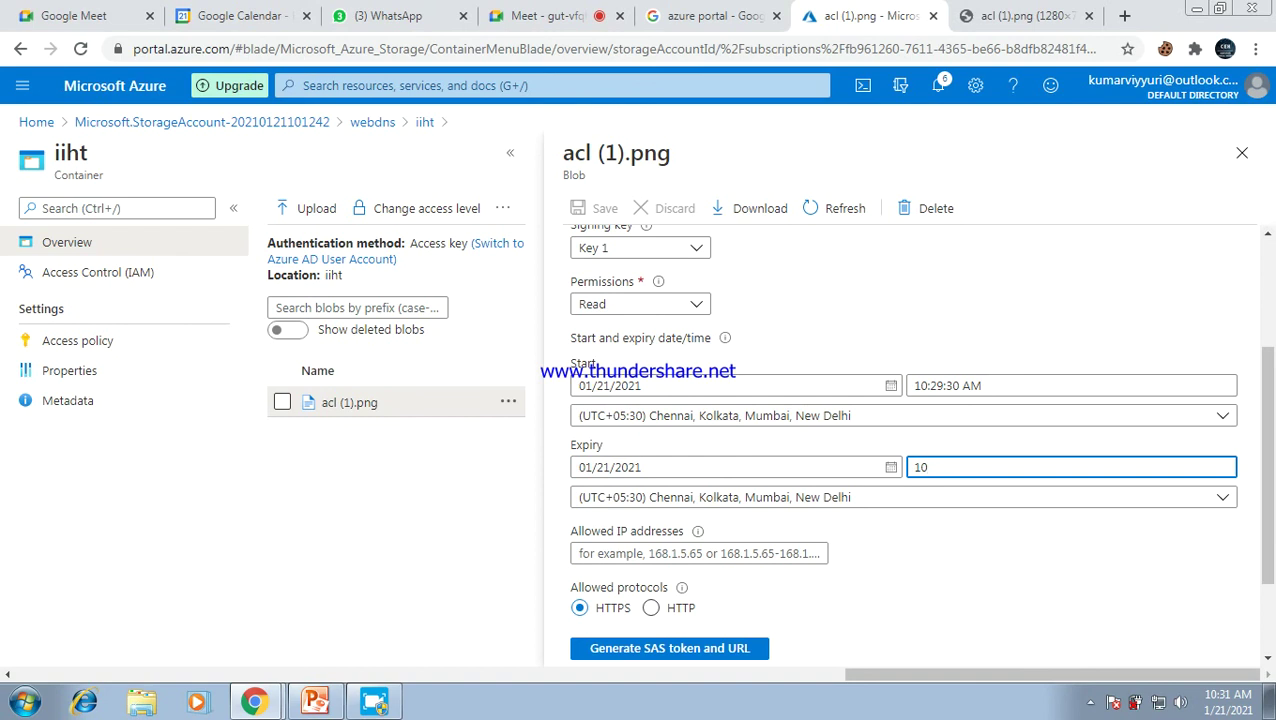
text(:3)
key(BackSpace)
text(2)
text(;)
text(:)
text(21)
text( A)
text(M)
key(Tab)
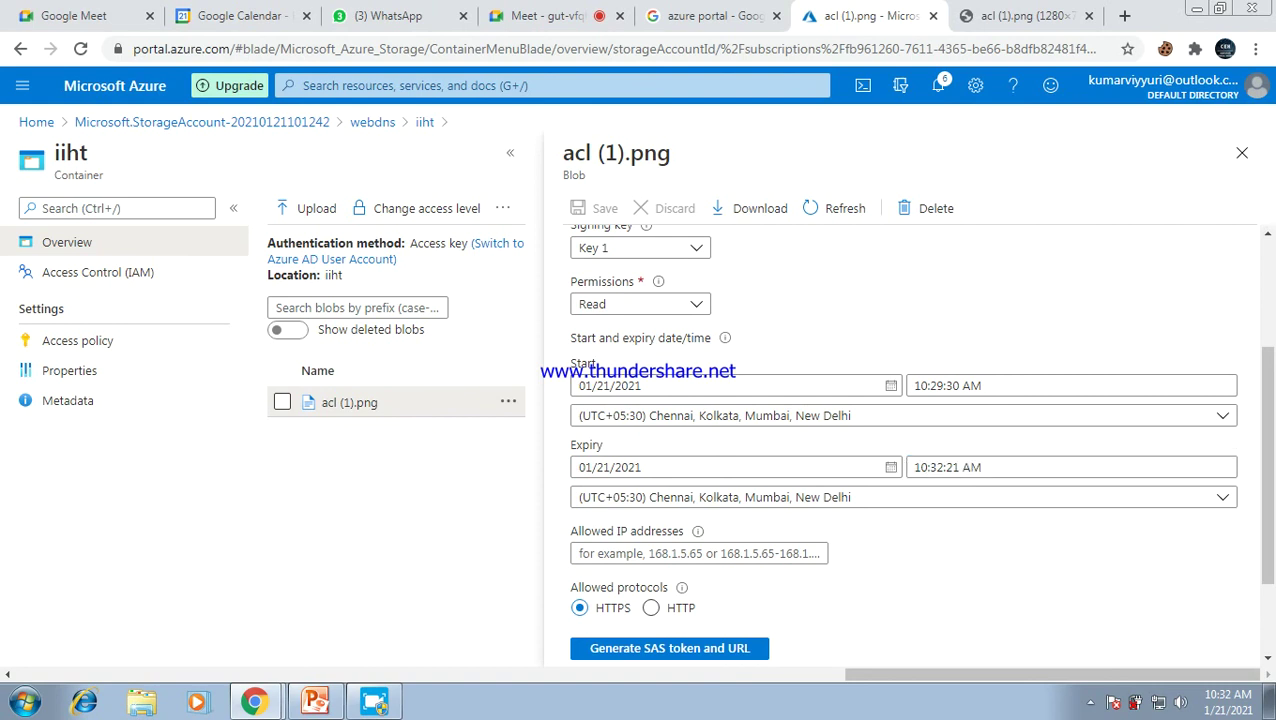
Regenerate the SAS token and URL with the shortened expiry and copy the new Blob SAS URL
click(669, 648)
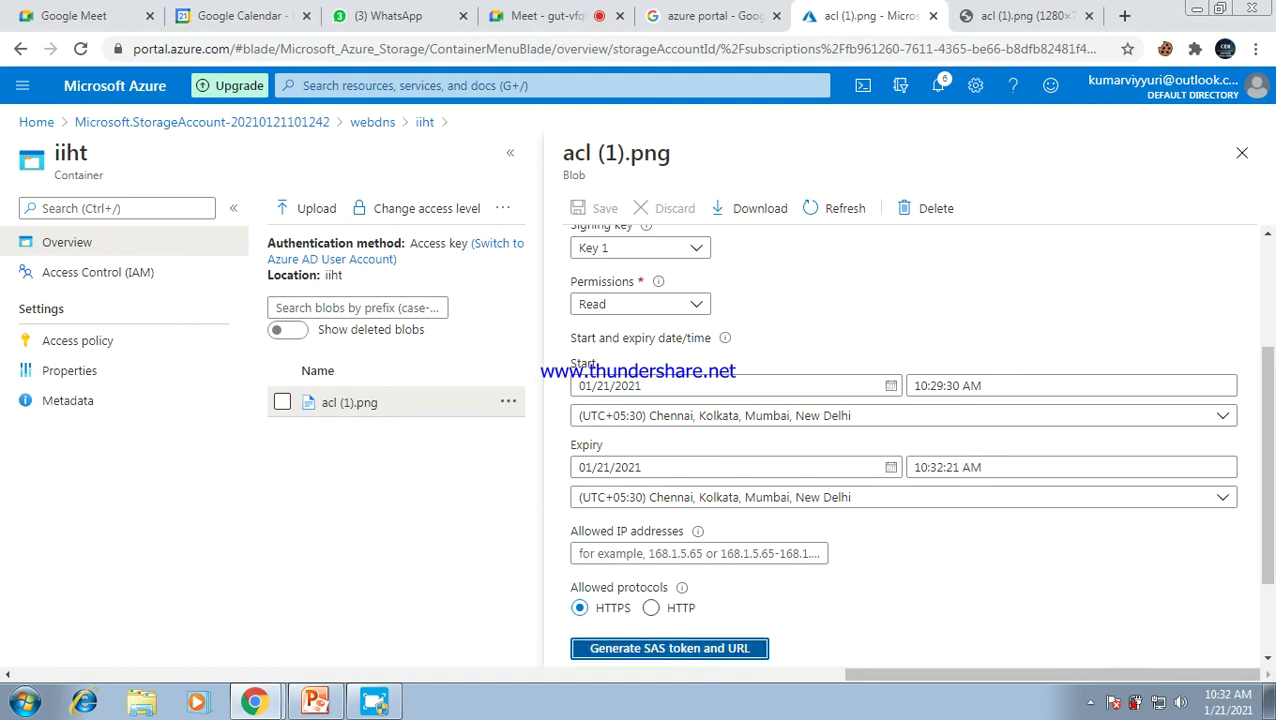
drag(1267, 520, 1267, 588)
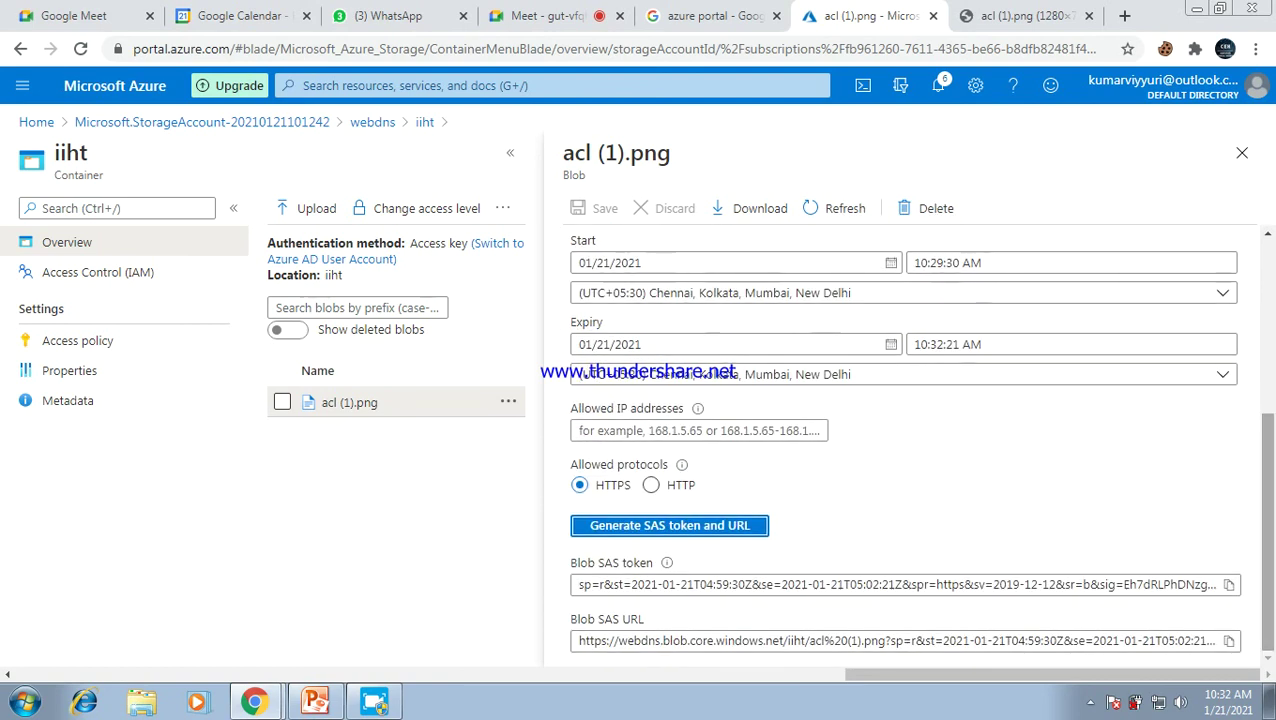
click(1228, 641)
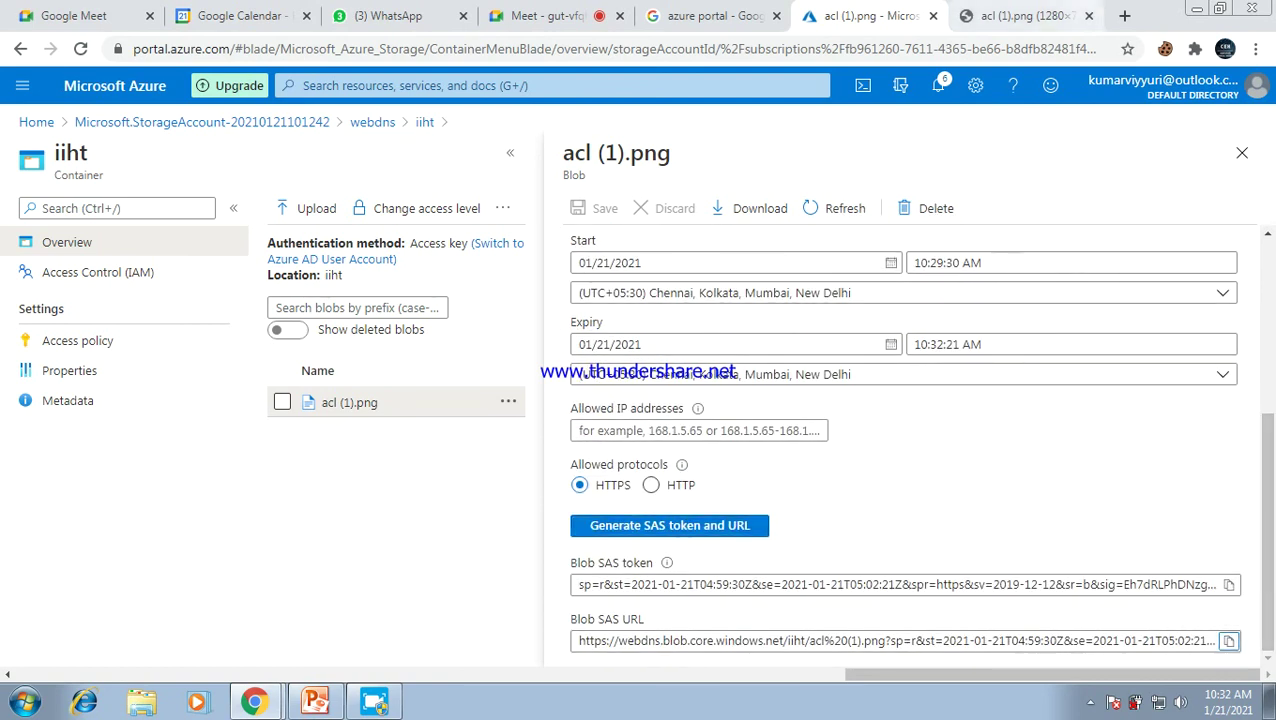
Load the newly copied Blob SAS URL, including its token, in a new browser tab
click(1025, 16)
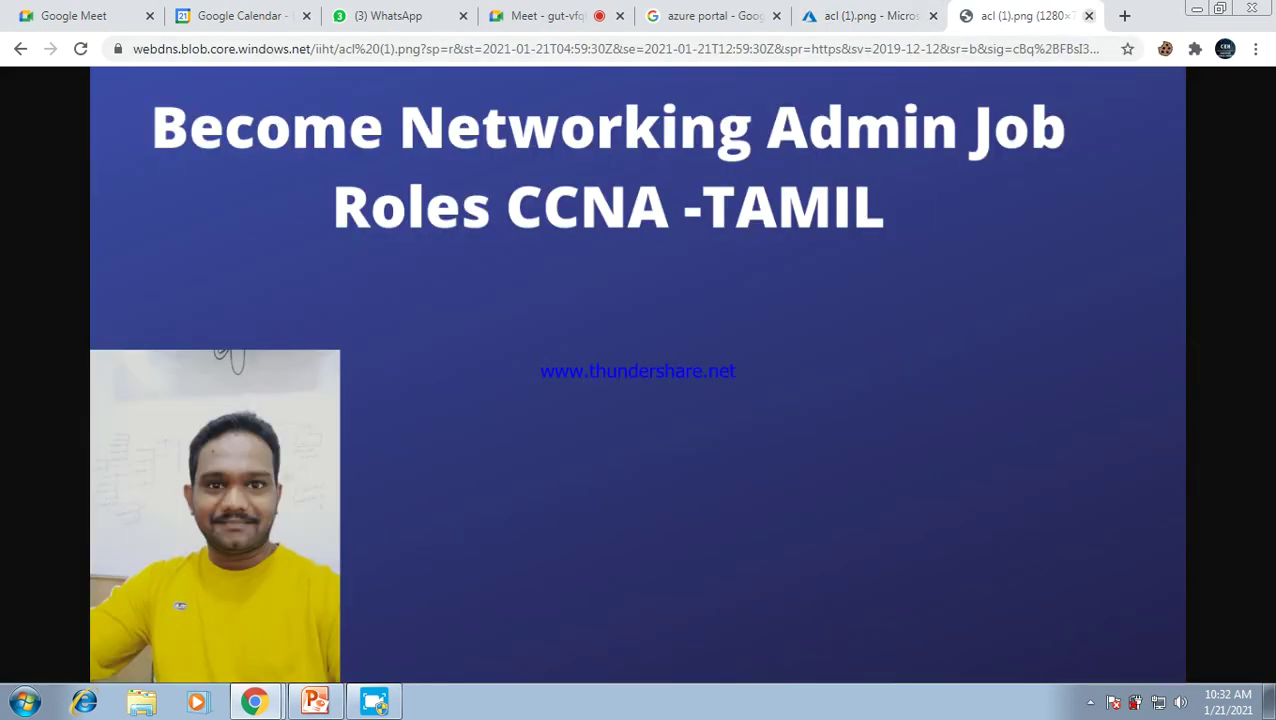
click(1124, 16)
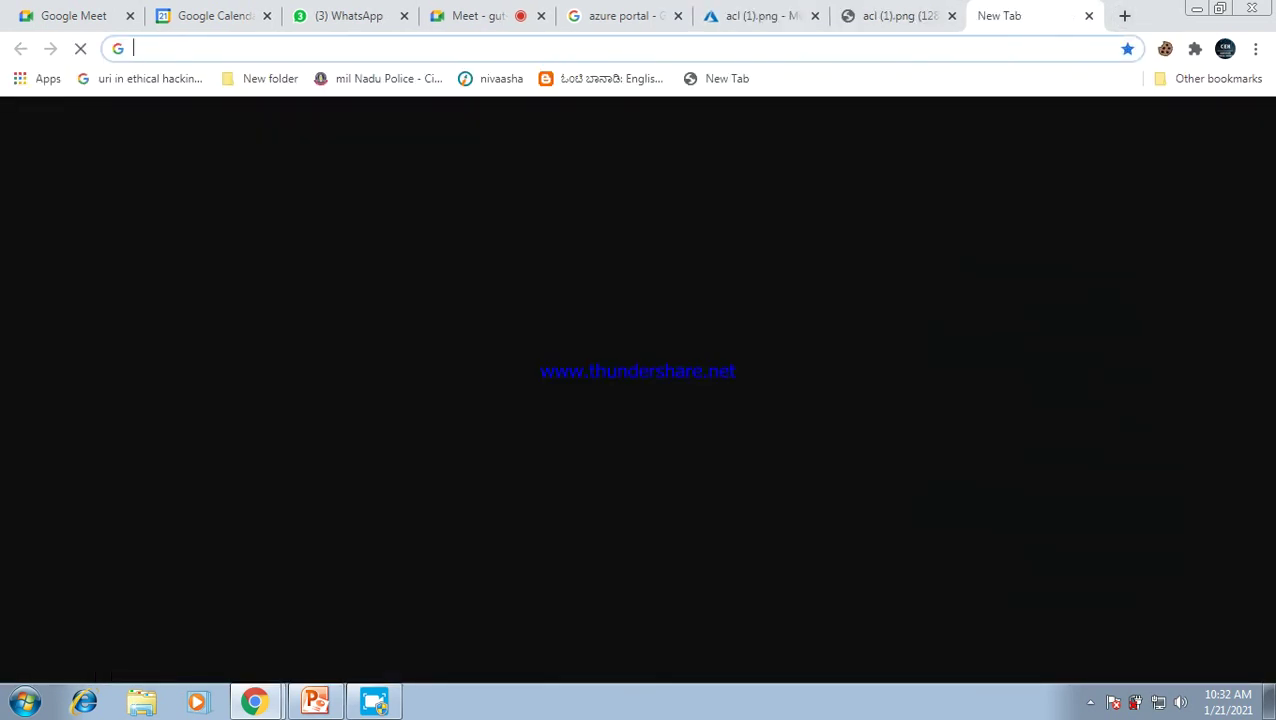
key(ctrl+v)
key(Return)
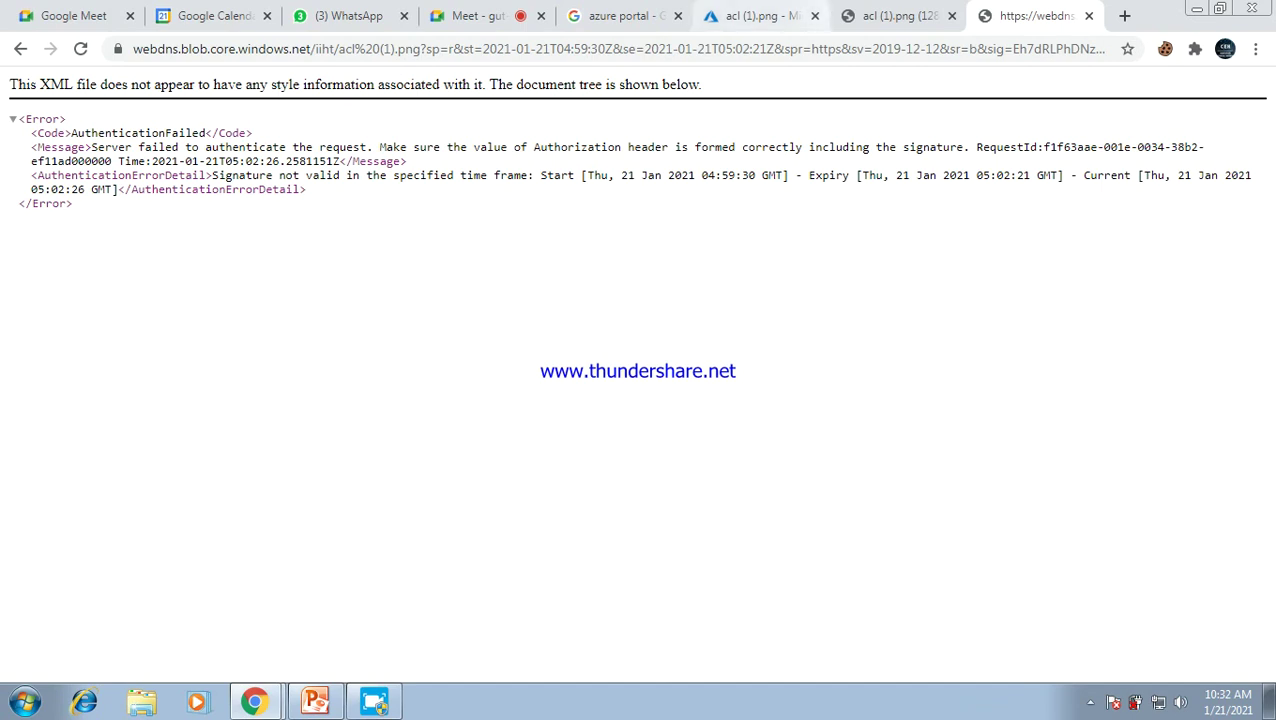
Reload the first SAS URL in its own tab and compare it with the page for the short-lived URL
click(896, 16)
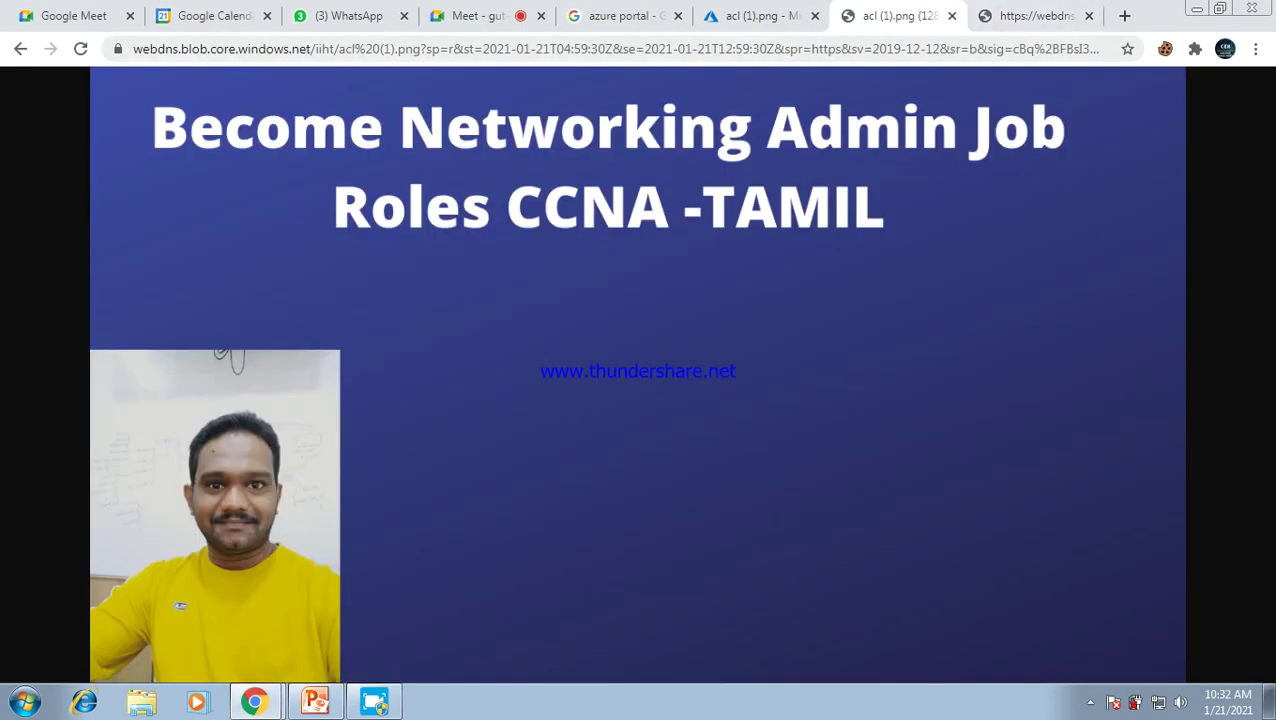
key(ctrl+l)
key(Return)
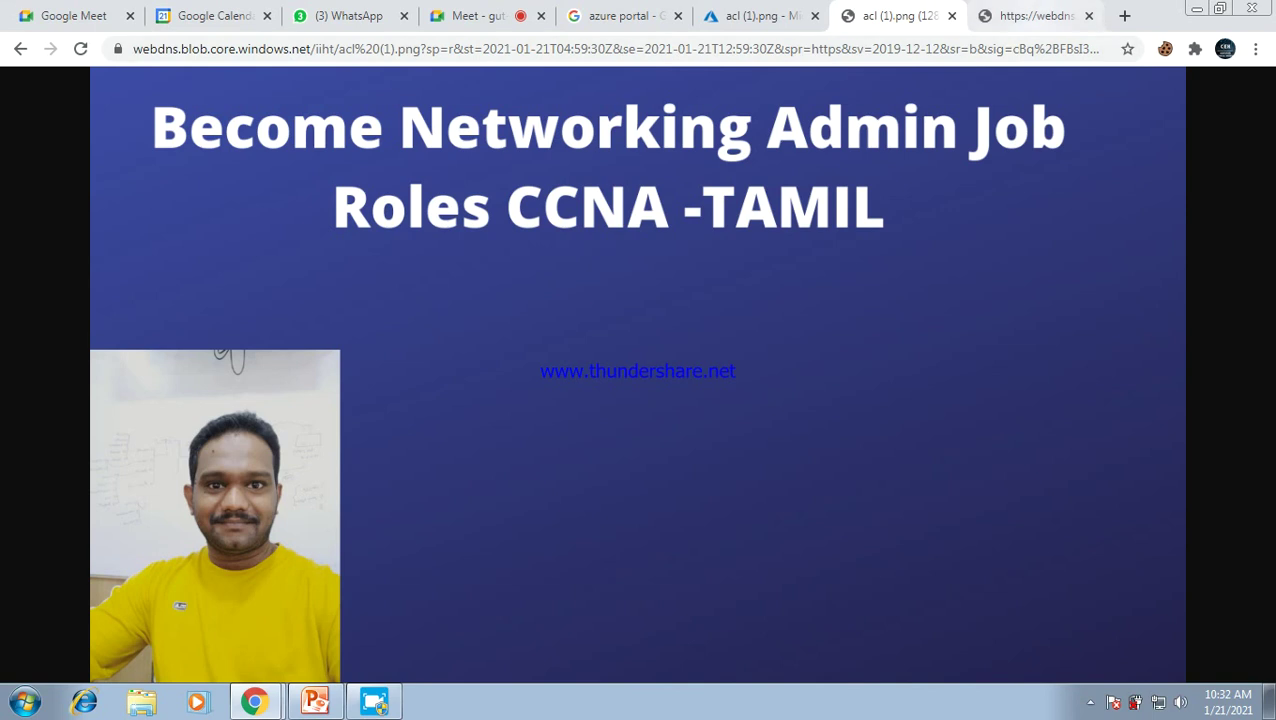
key(ctrl+Tab)
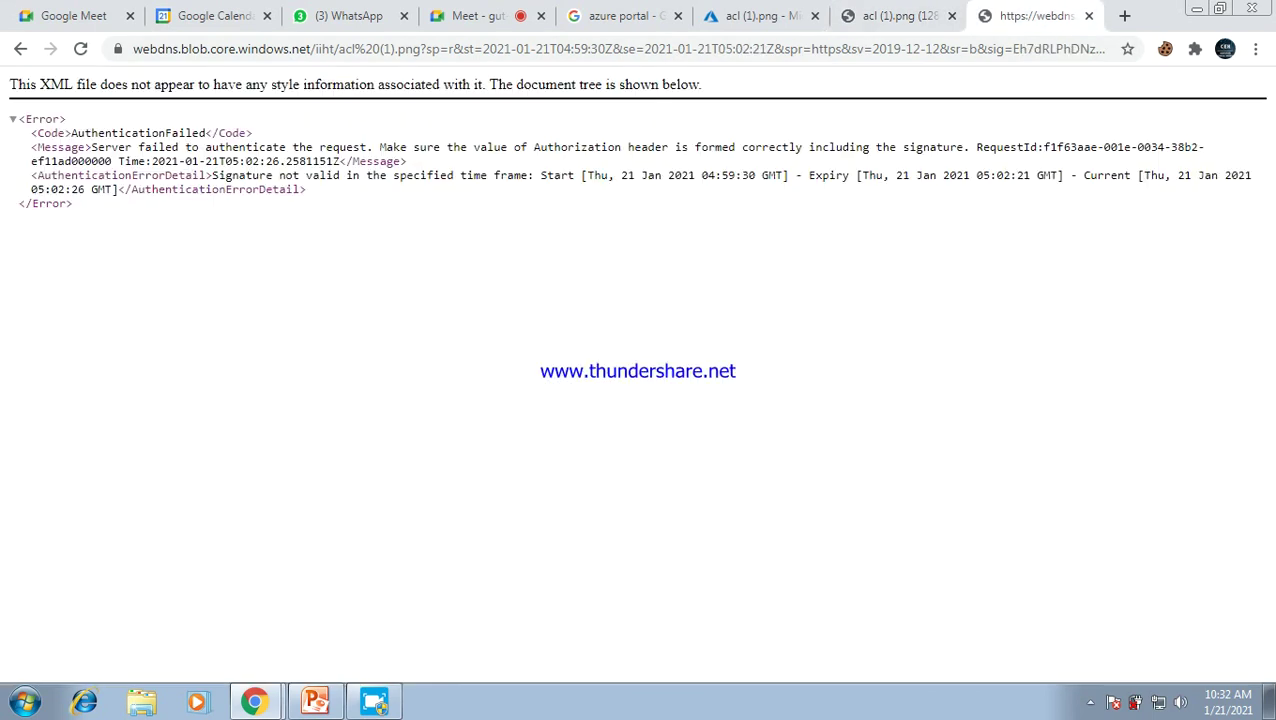
Go back to the Azure portal and close the acl (1).png details to return to the iiht container
click(758, 16)
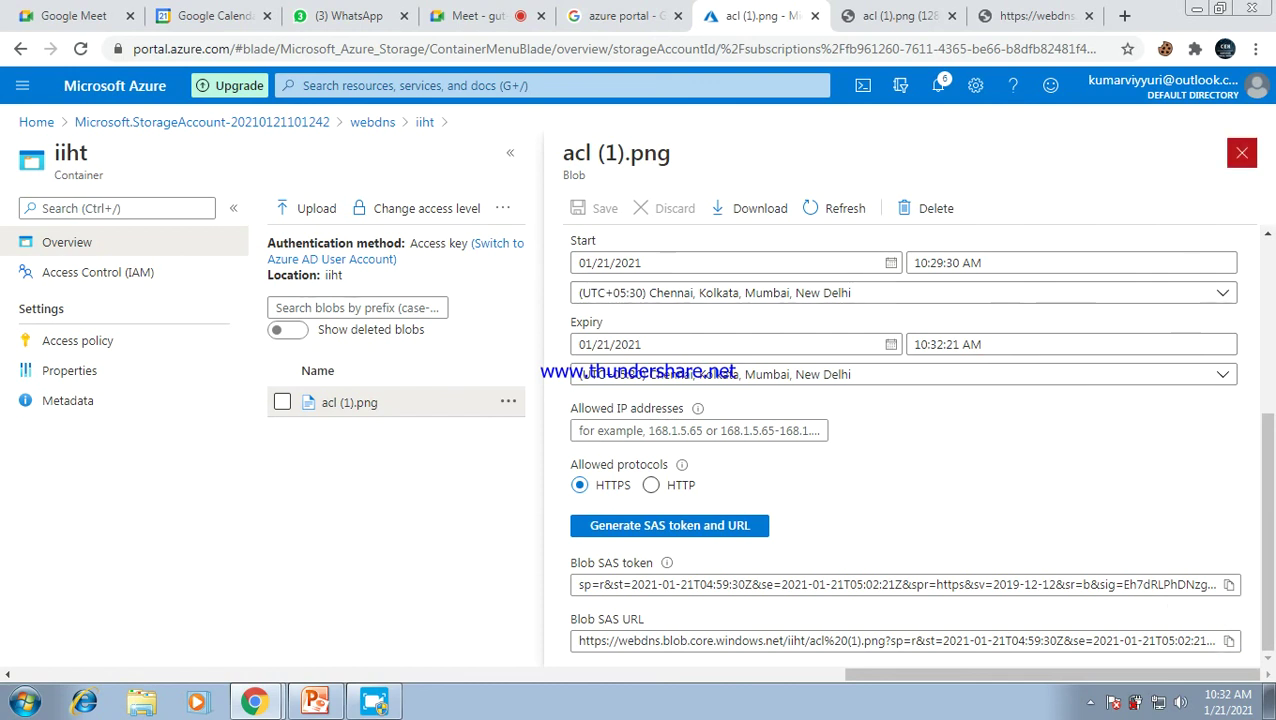
click(1241, 152)
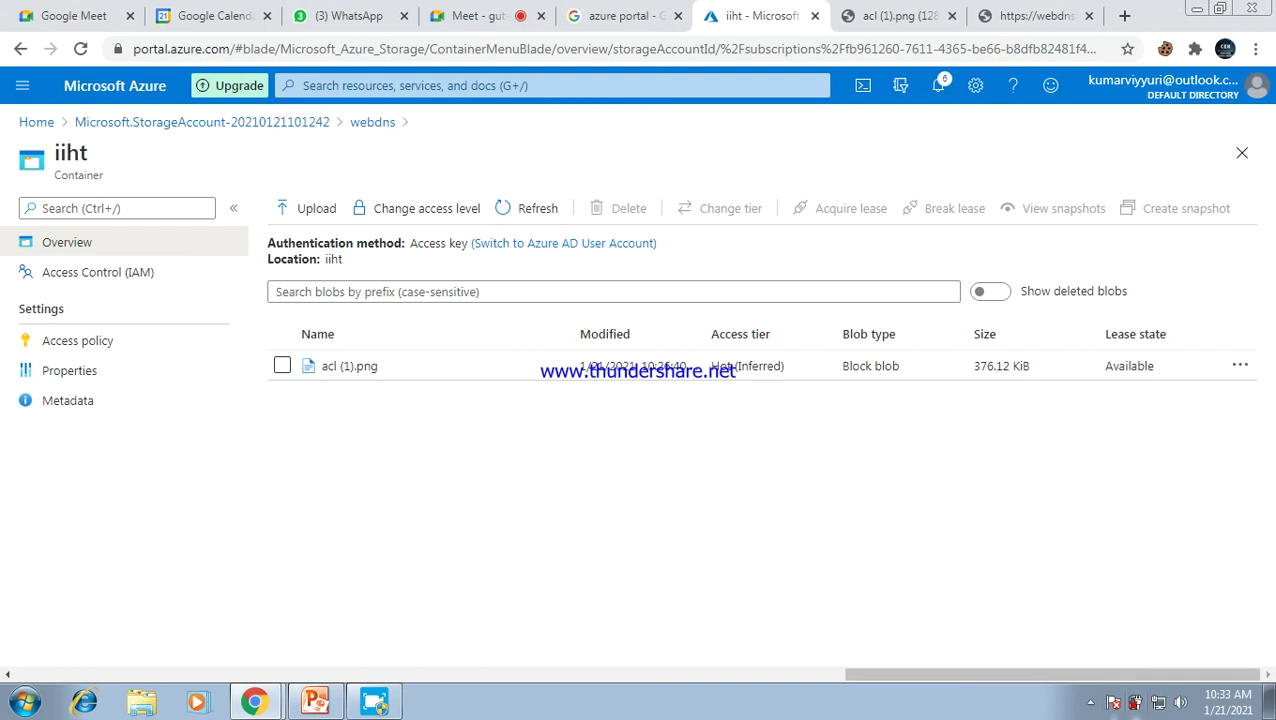
click(1090, 702)
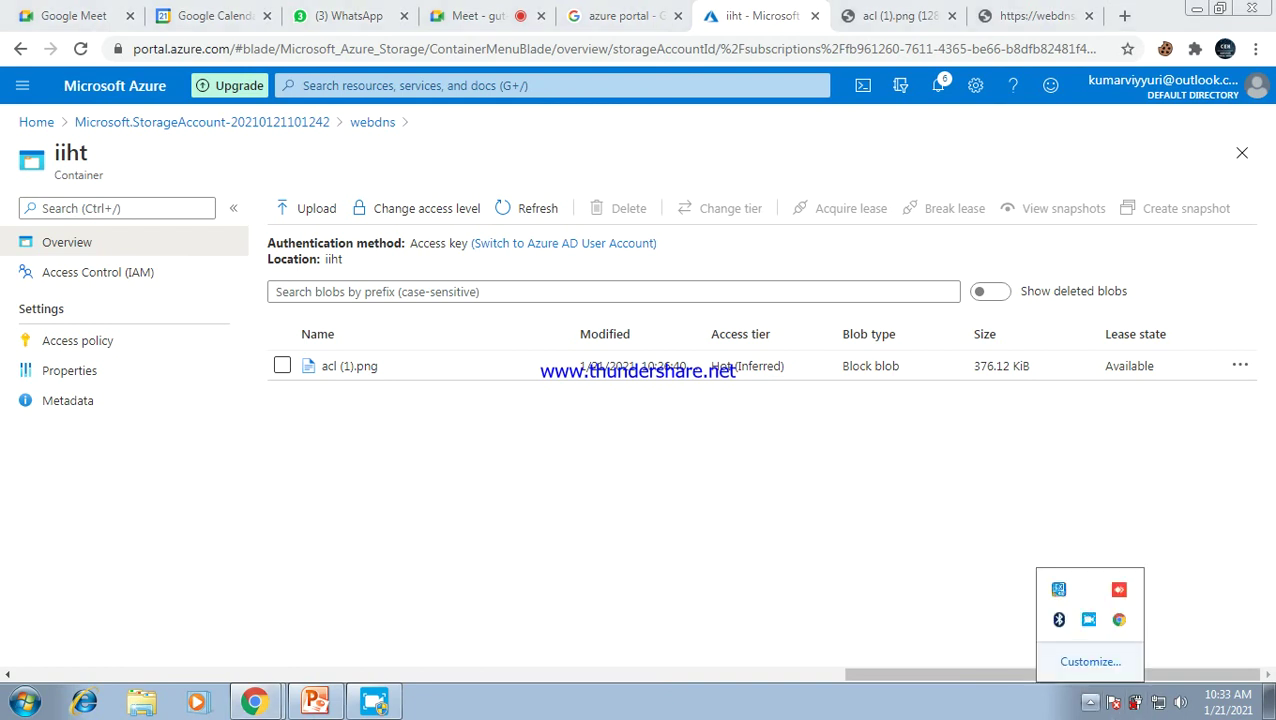